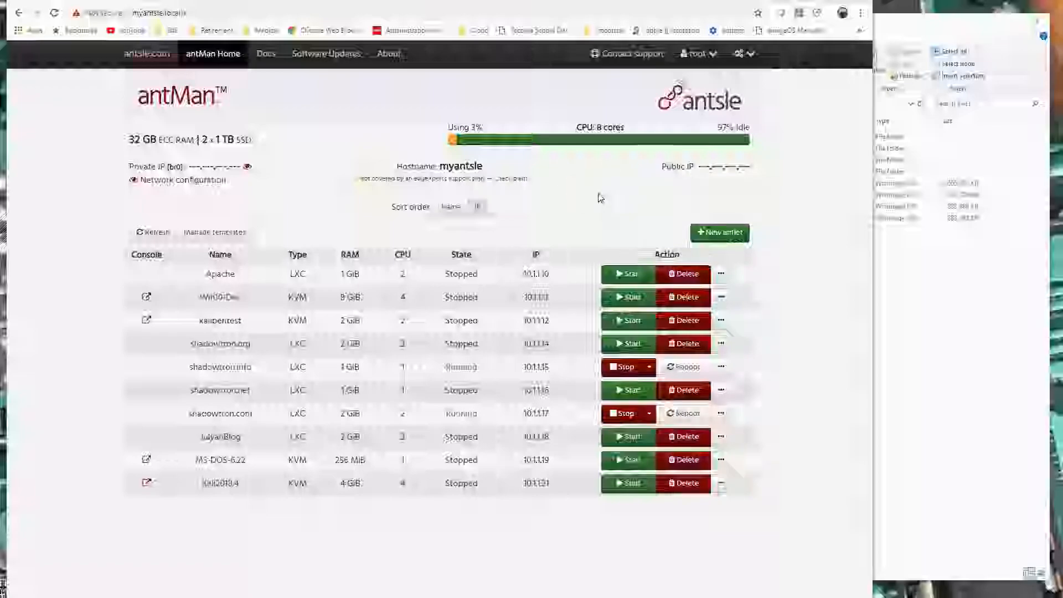
pyautogui.click(945, 21)
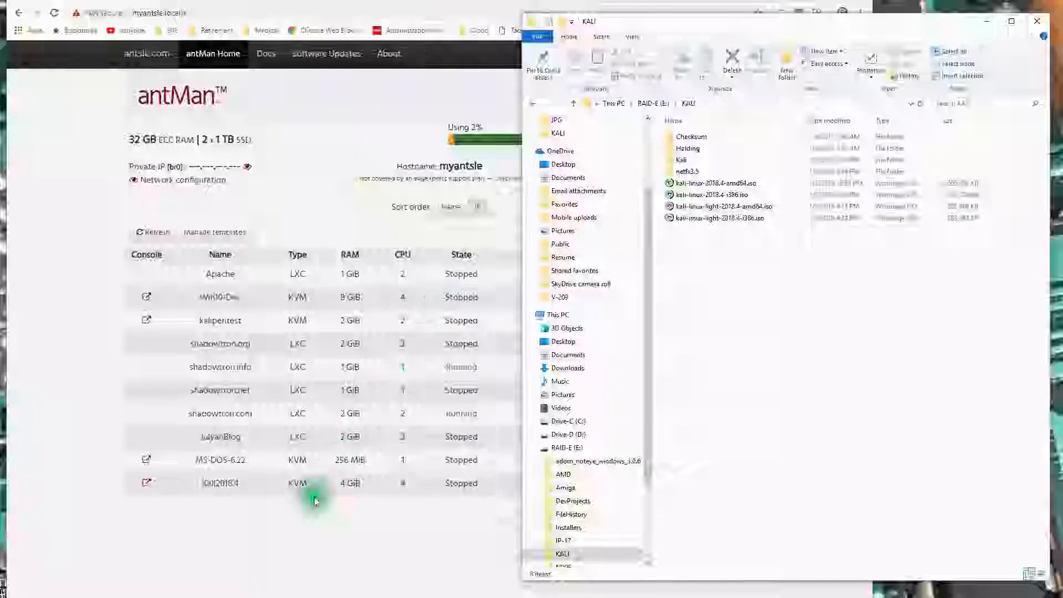
pyautogui.click(327, 513)
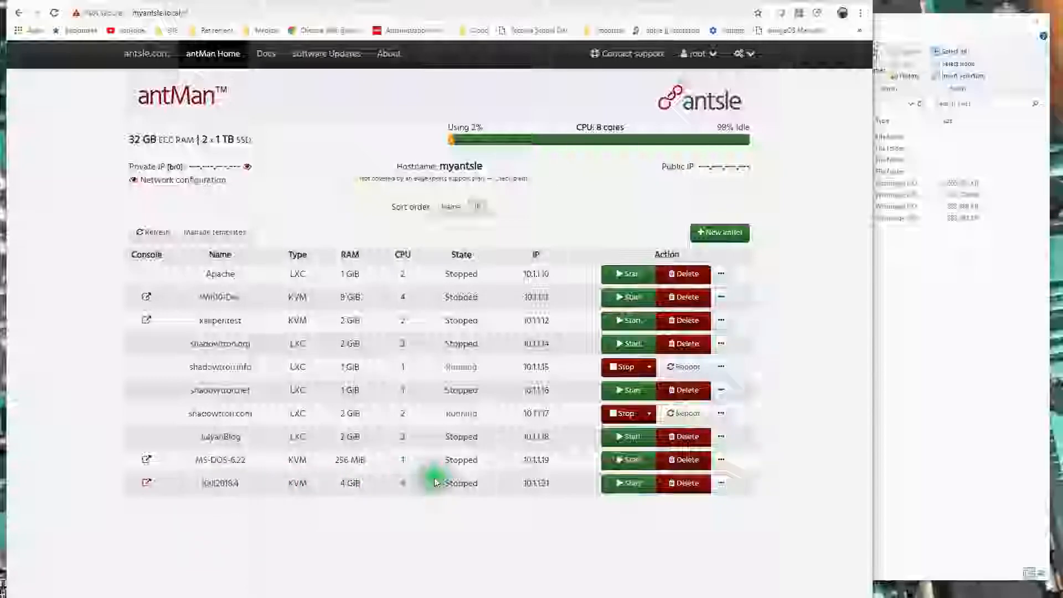
pyautogui.click(950, 290)
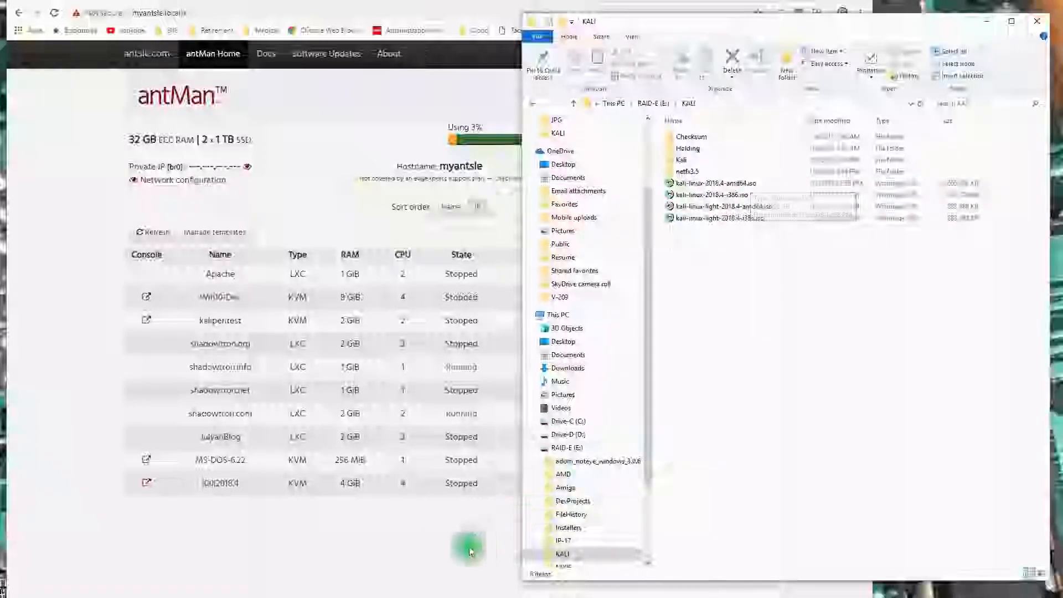
pyautogui.click(397, 528)
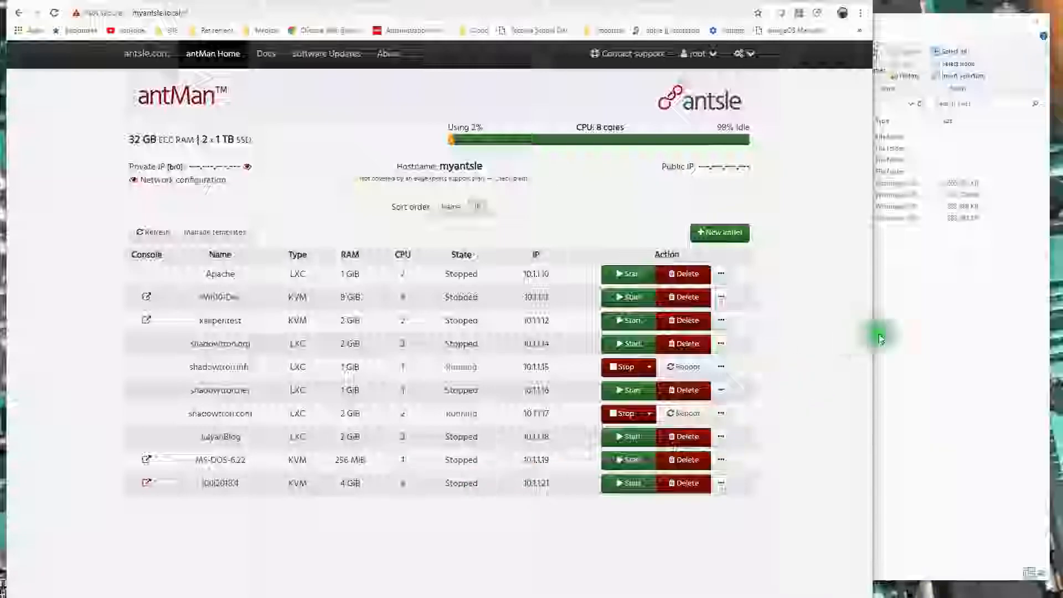
pyautogui.click(946, 309)
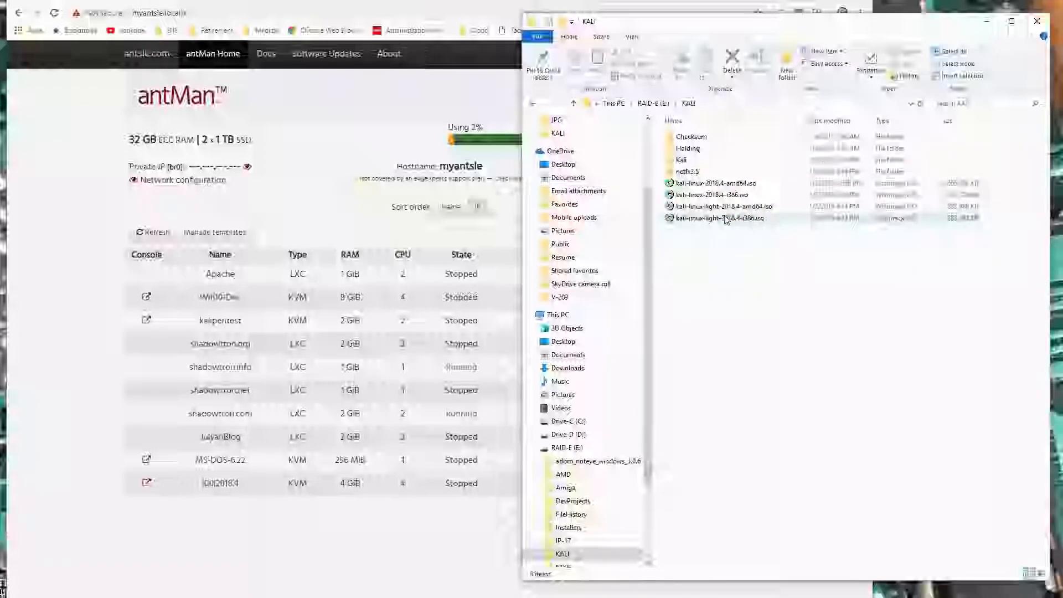
pyautogui.click(361, 112)
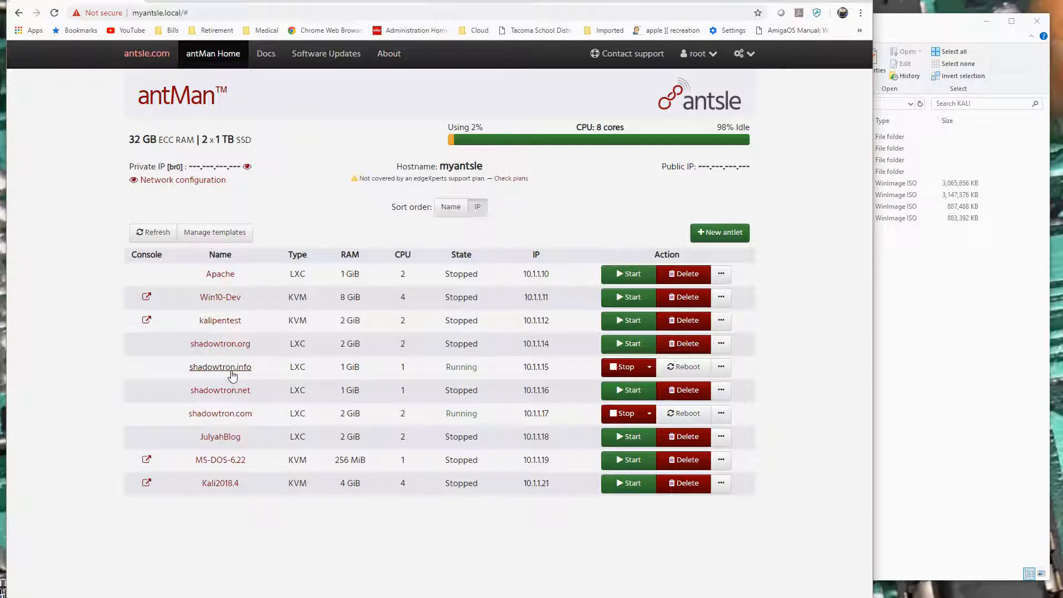
pyautogui.click(264, 375)
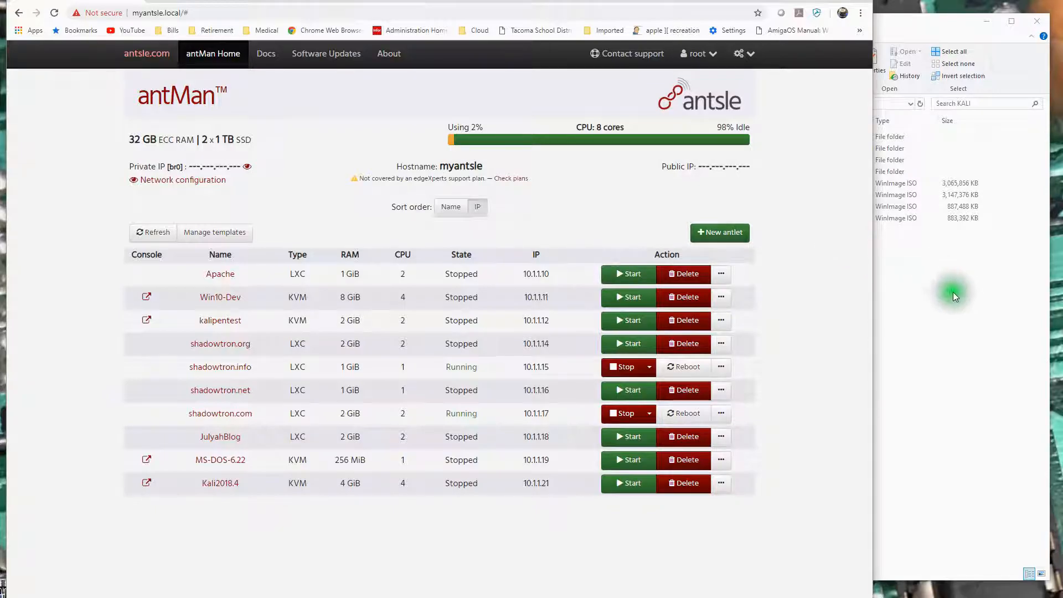
# Start a new antlet and name it KaliLT18.4386.
pyautogui.click(722, 235)
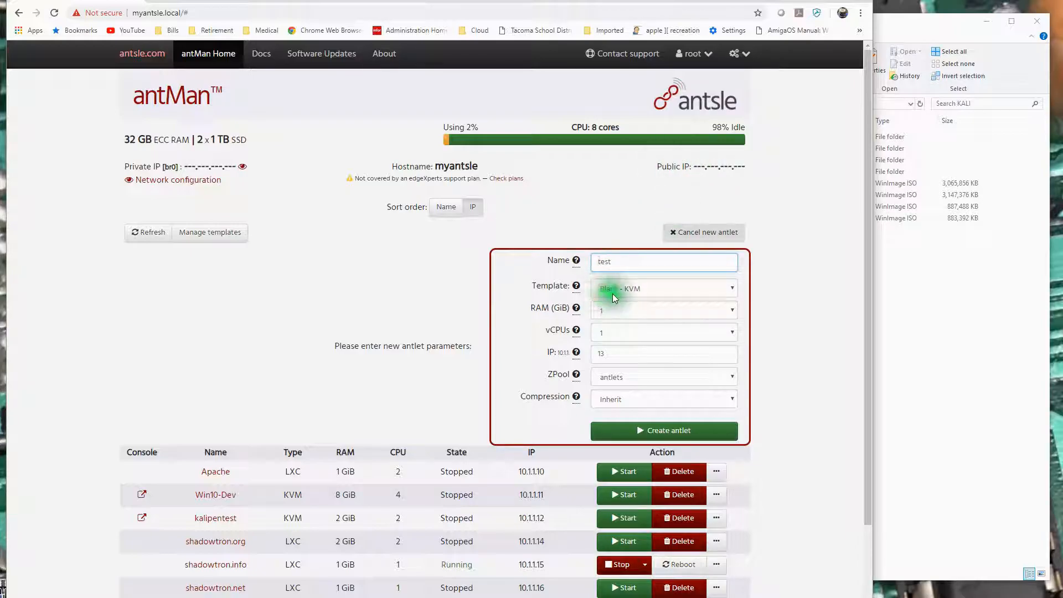
pyautogui.click(566, 259)
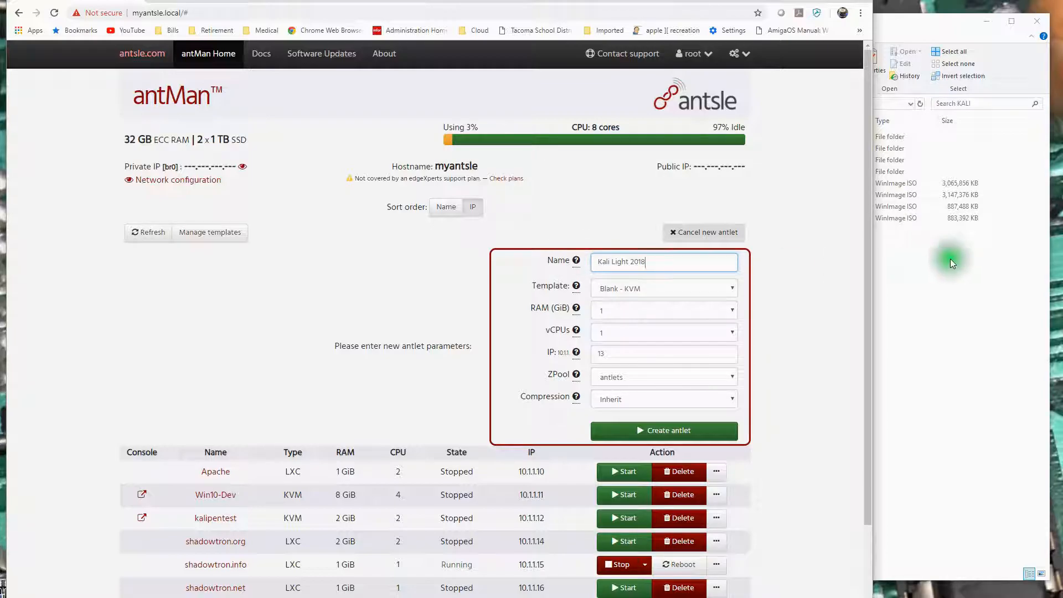
pyautogui.click(959, 284)
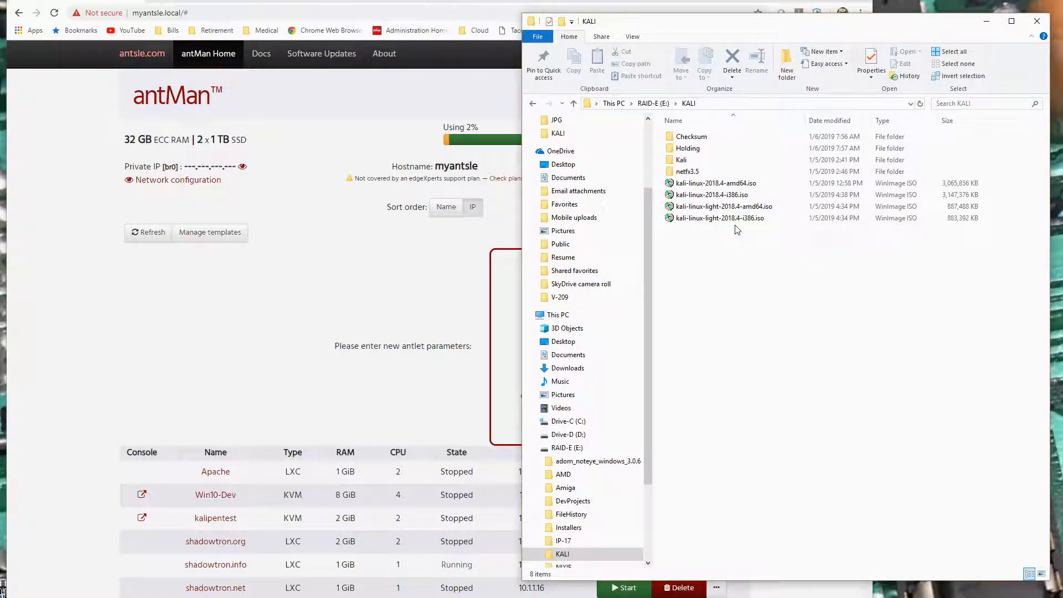
pyautogui.click(420, 265)
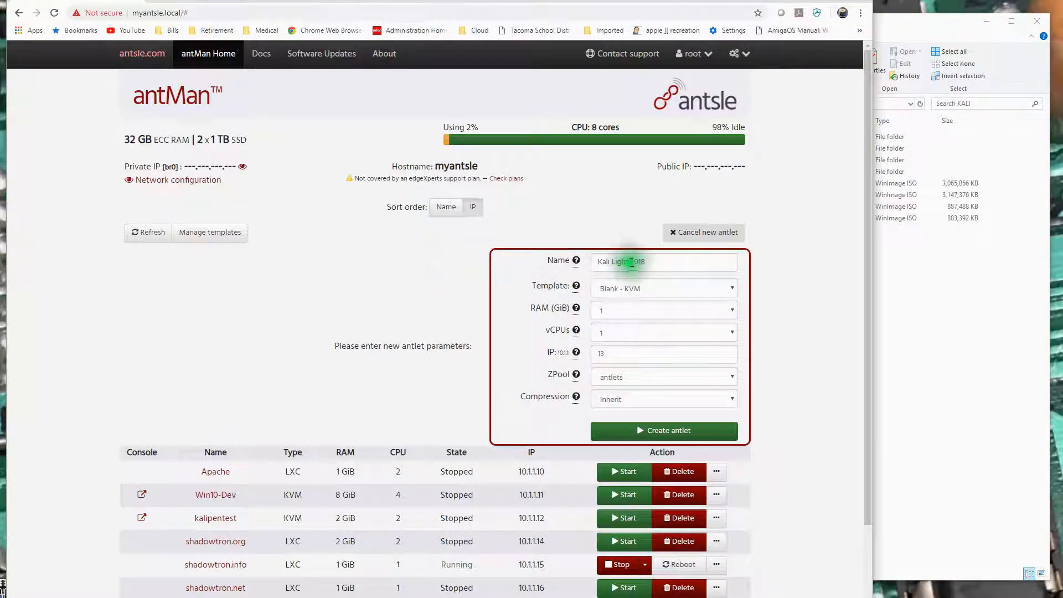
pyautogui.click(615, 262)
pyautogui.click(646, 266)
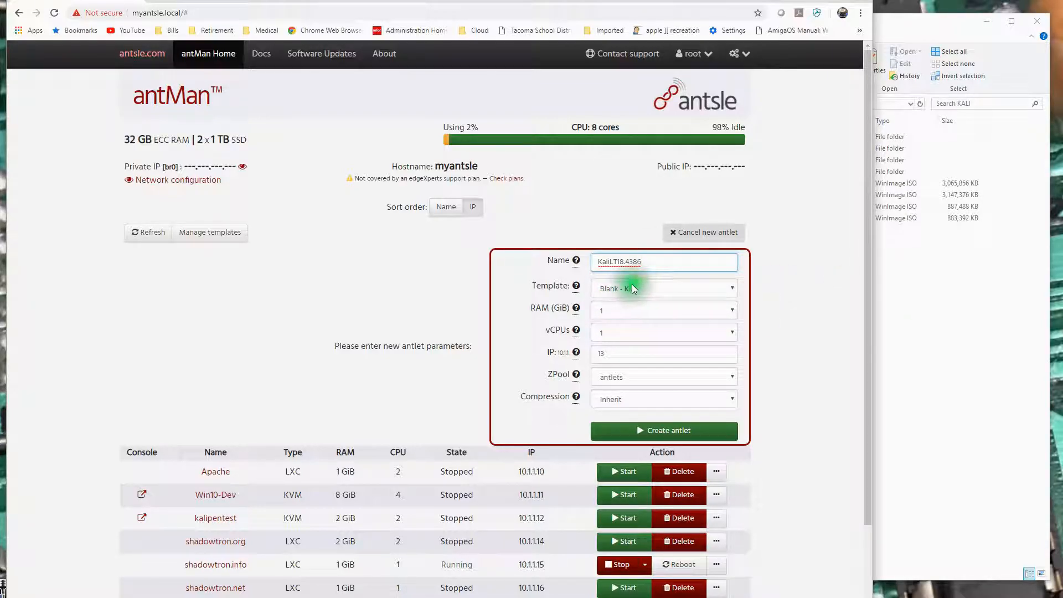
# Give the new antlet 2 GiB of RAM and 2 vCPUs, and create it from the Blank - KVM template.
pyautogui.click(734, 312)
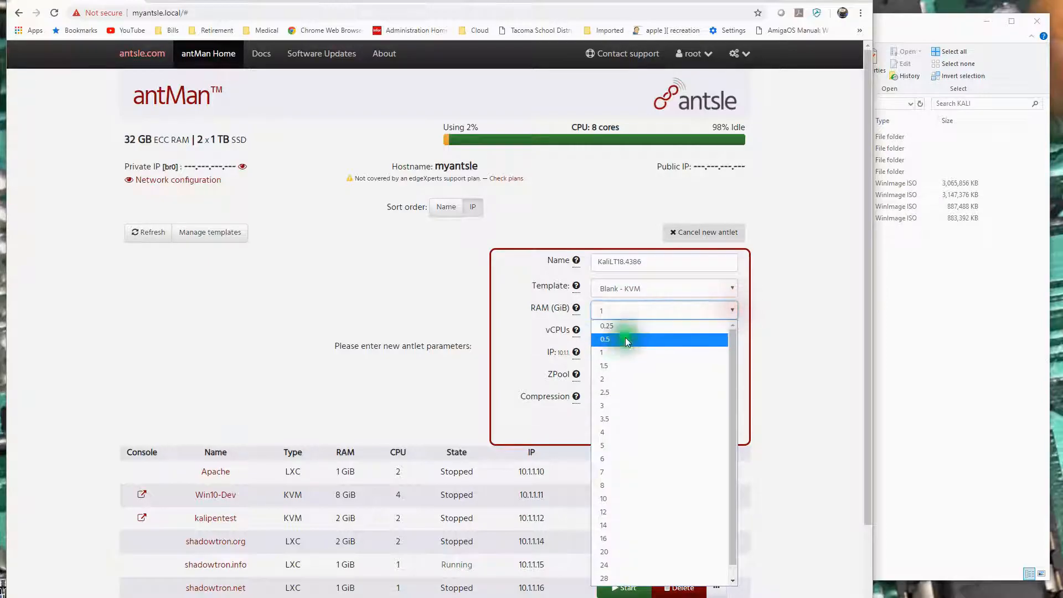
pyautogui.click(617, 380)
pyautogui.click(732, 332)
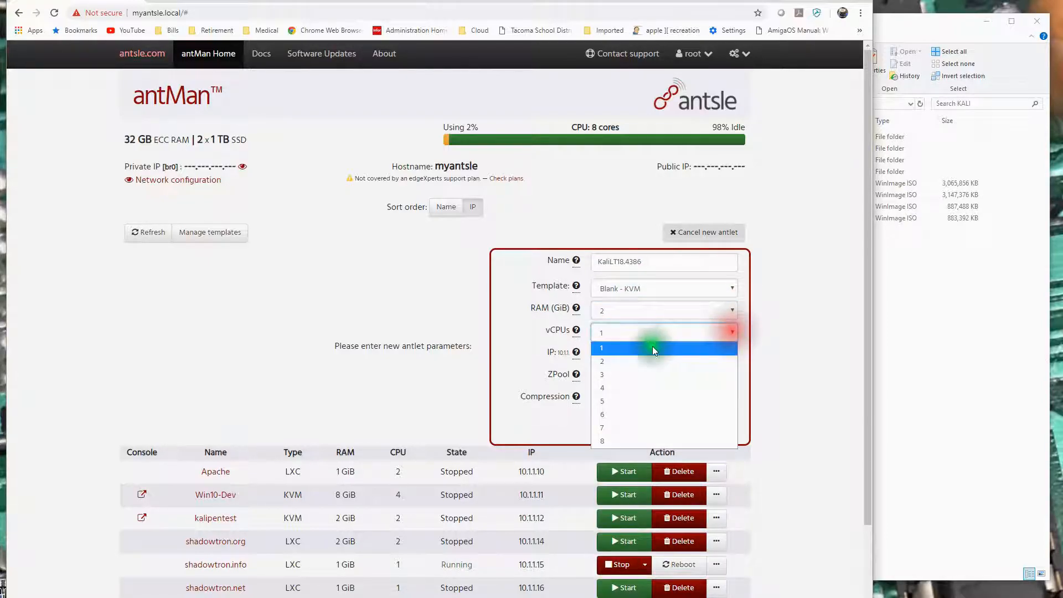
pyautogui.click(605, 363)
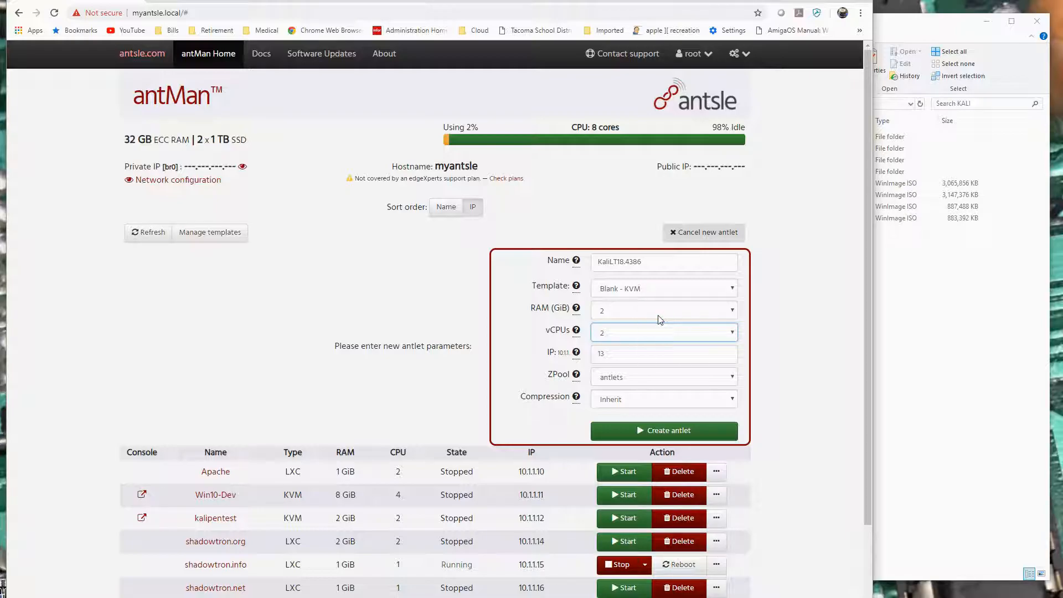
pyautogui.click(649, 430)
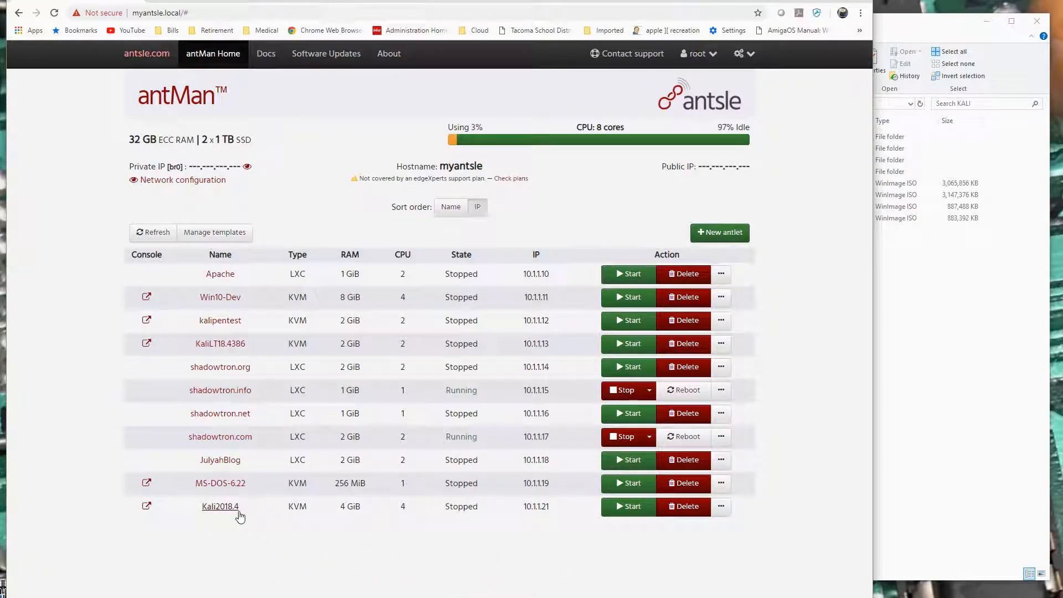
# Open the virtual drive settings of the KaliLT18.4386 antlet.
pyautogui.click(213, 348)
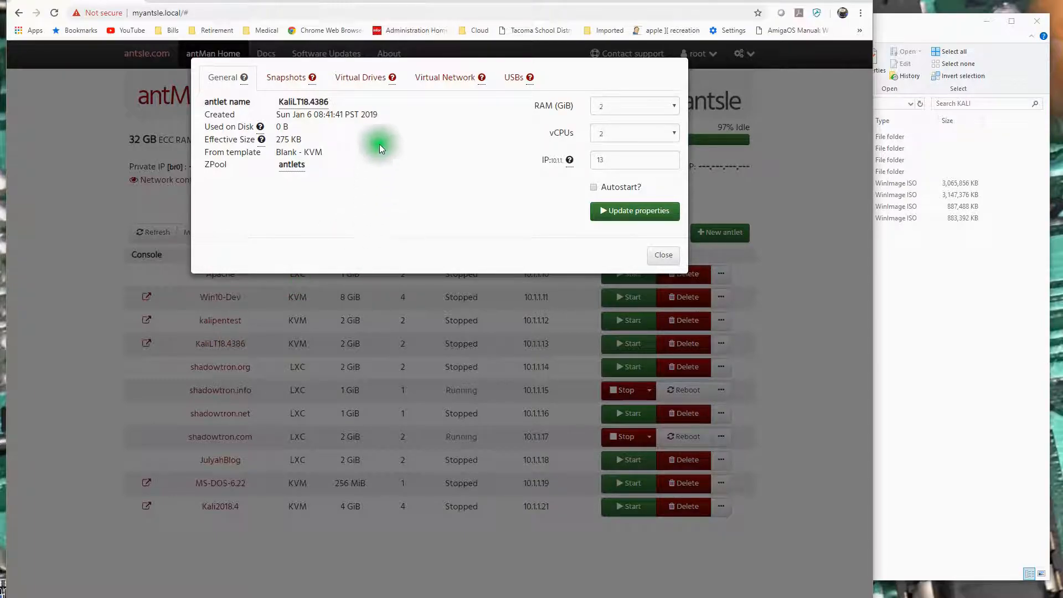
pyautogui.click(370, 82)
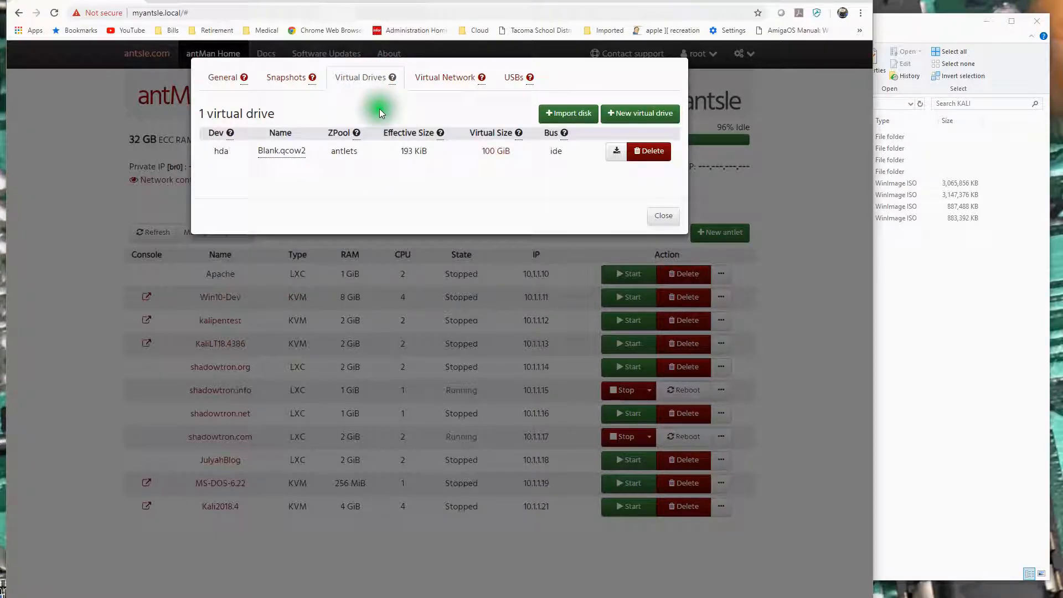
pyautogui.click(642, 115)
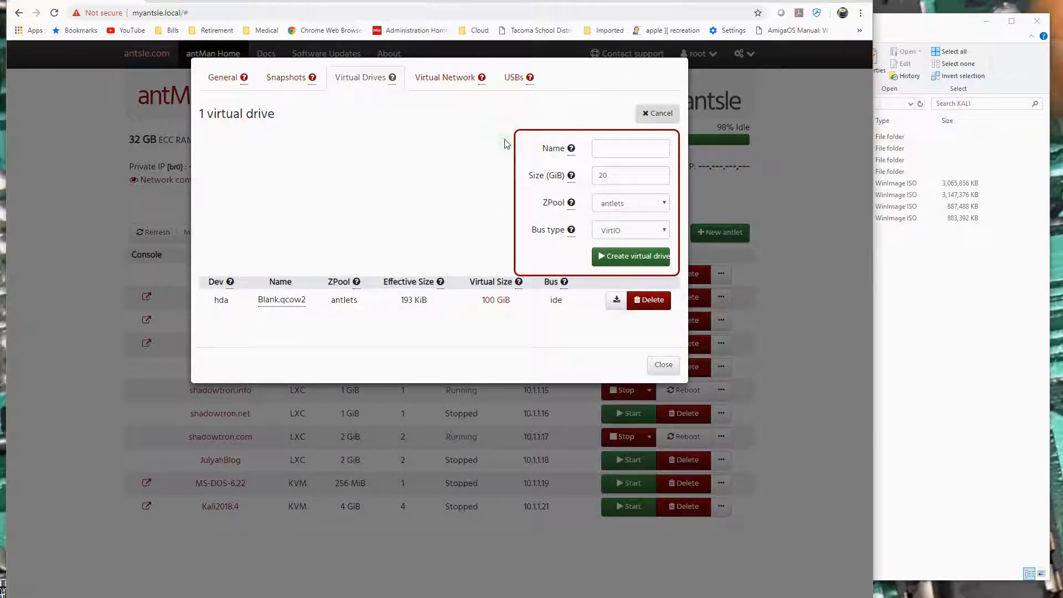
pyautogui.click(511, 155)
pyautogui.click(462, 184)
pyautogui.click(467, 188)
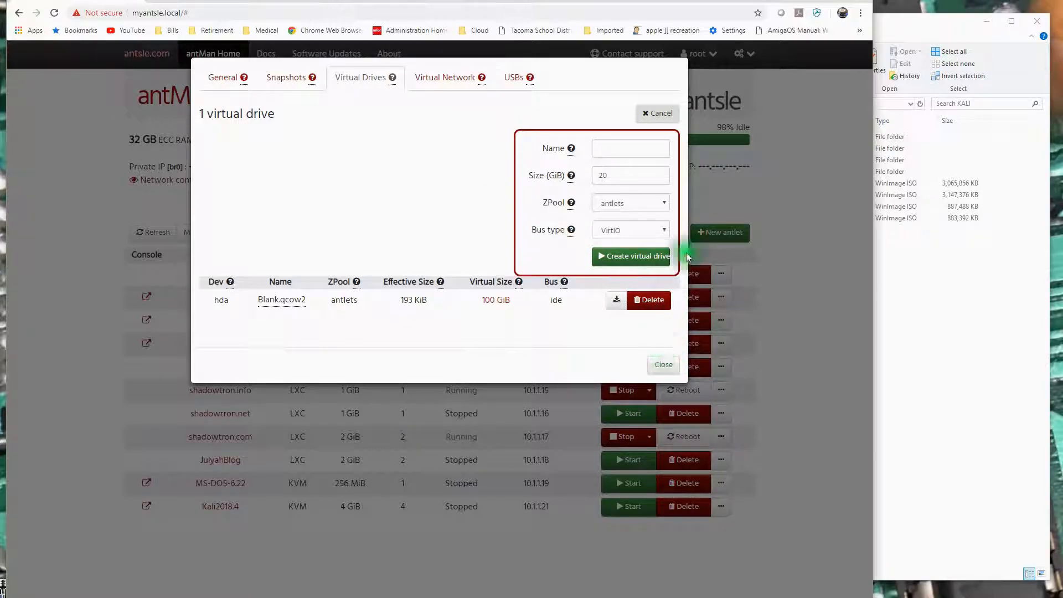
pyautogui.click(658, 115)
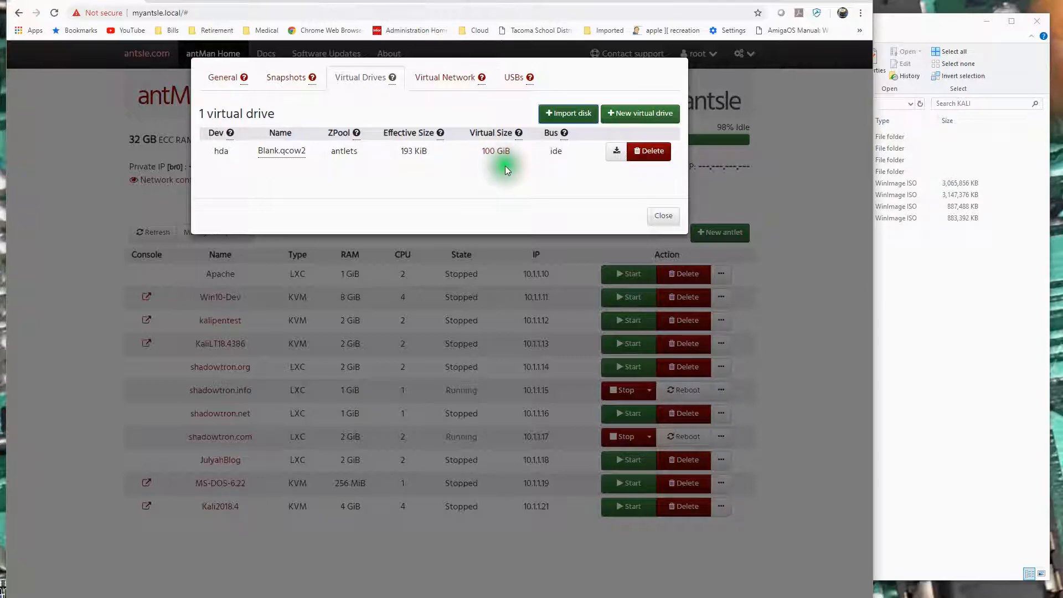
pyautogui.click(564, 114)
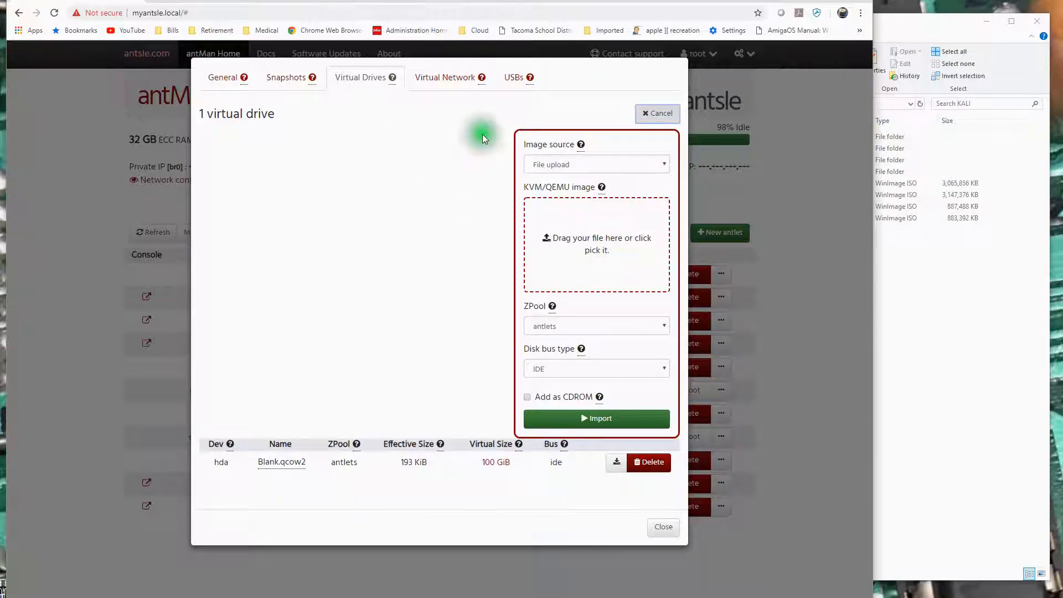
pyautogui.click(659, 114)
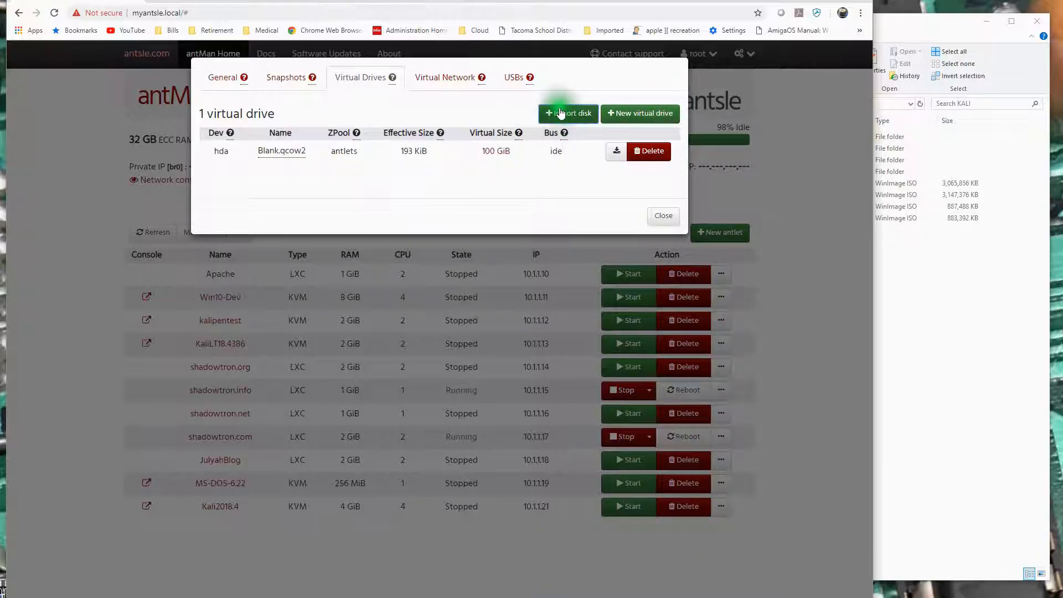
# Upload kali-linux-light-2018.4-i386.iso from the KALI folder and import it into the antlet as a CDROM.
pyautogui.click(575, 120)
pyautogui.click(969, 328)
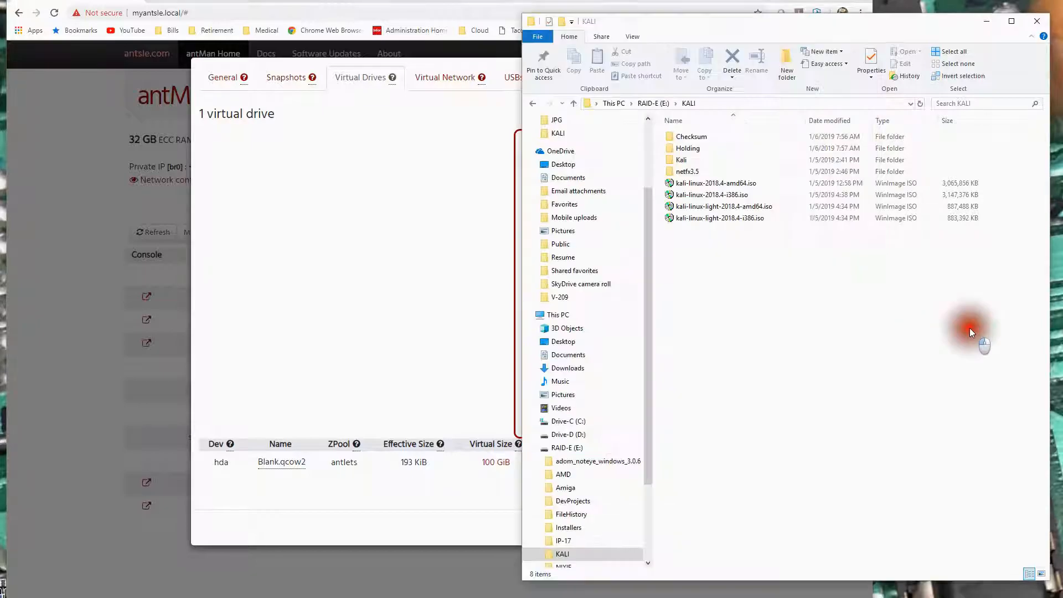
pyautogui.moveTo(744, 24); pyautogui.dragTo(962, 18)
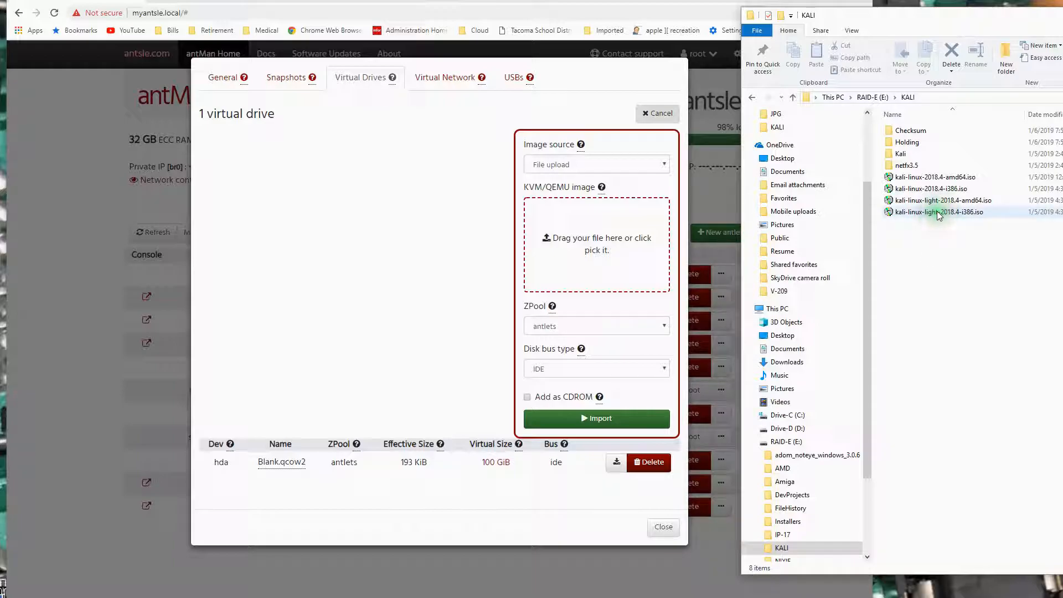
pyautogui.moveTo(938, 215); pyautogui.dragTo(593, 259)
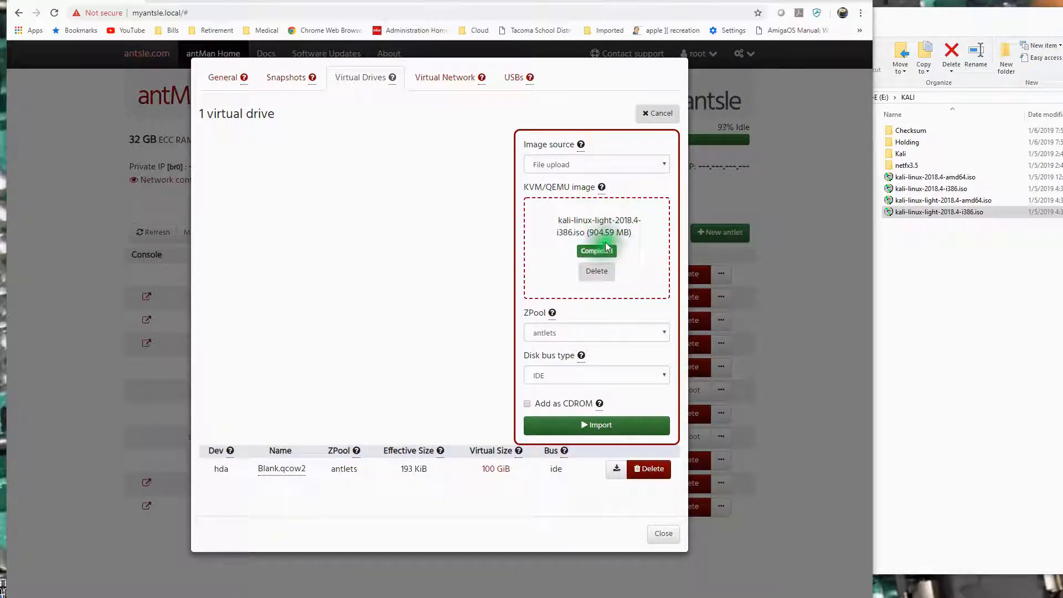
pyautogui.click(525, 403)
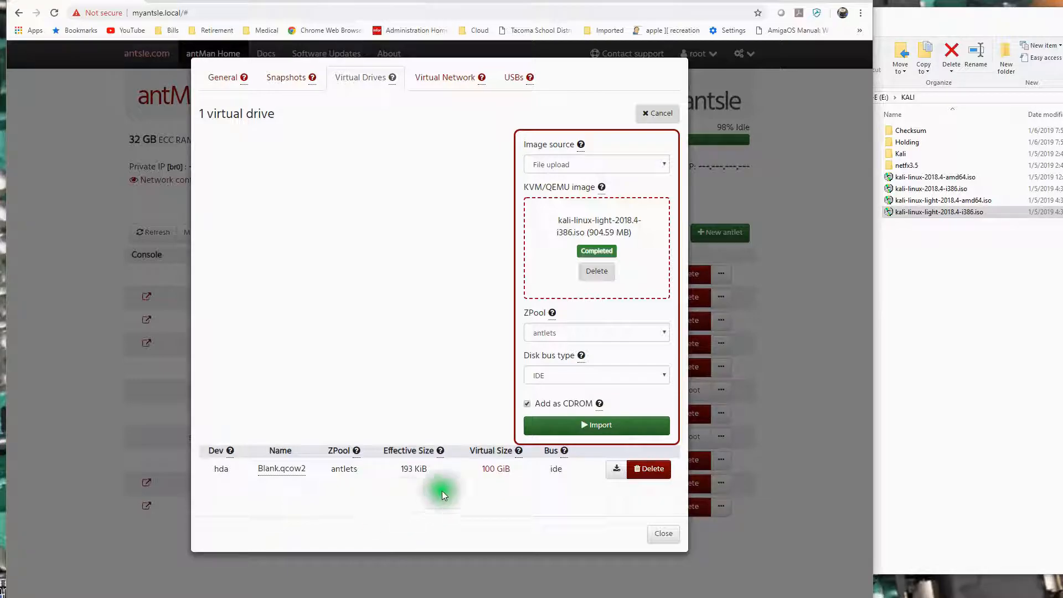
pyautogui.click(601, 428)
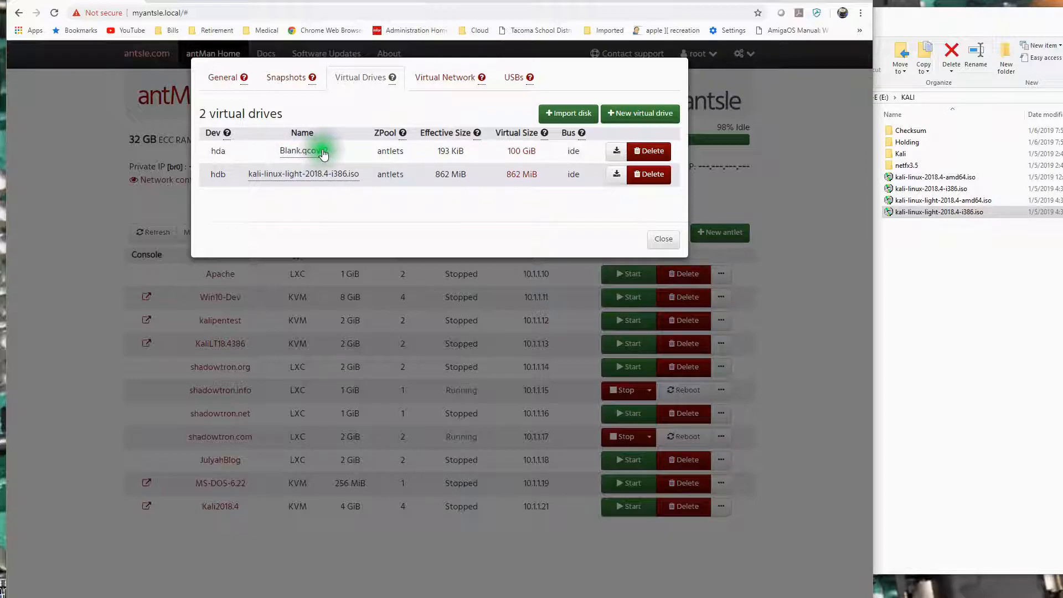
# Try to resize the antlet's Blank.qcow2 virtual drive to 20 GiB.
pyautogui.click(526, 150)
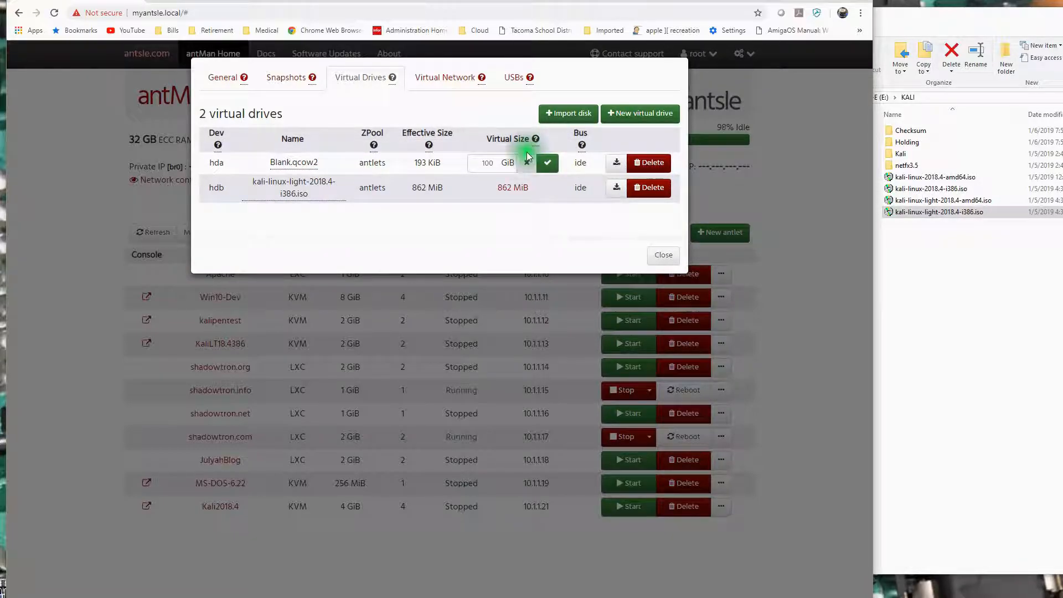
pyautogui.click(496, 161)
pyautogui.press('BackSpace')
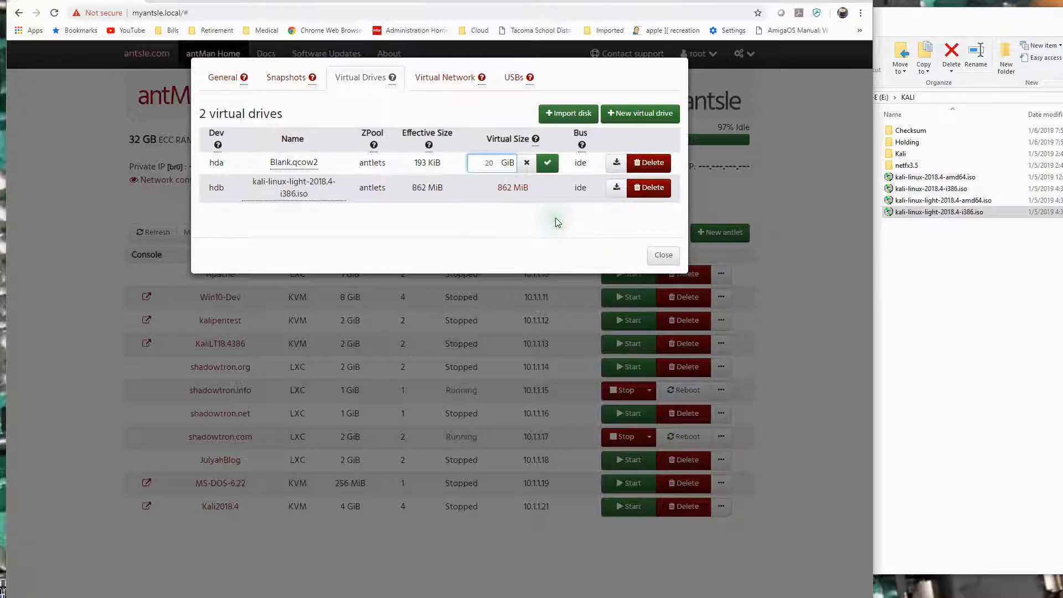
pyautogui.click(547, 162)
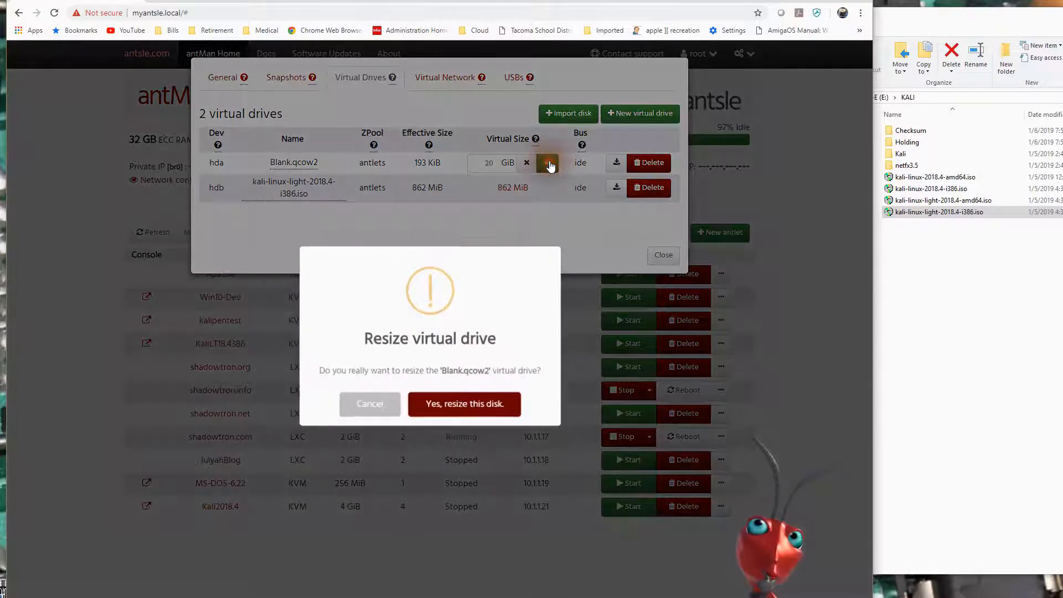
pyautogui.click(433, 406)
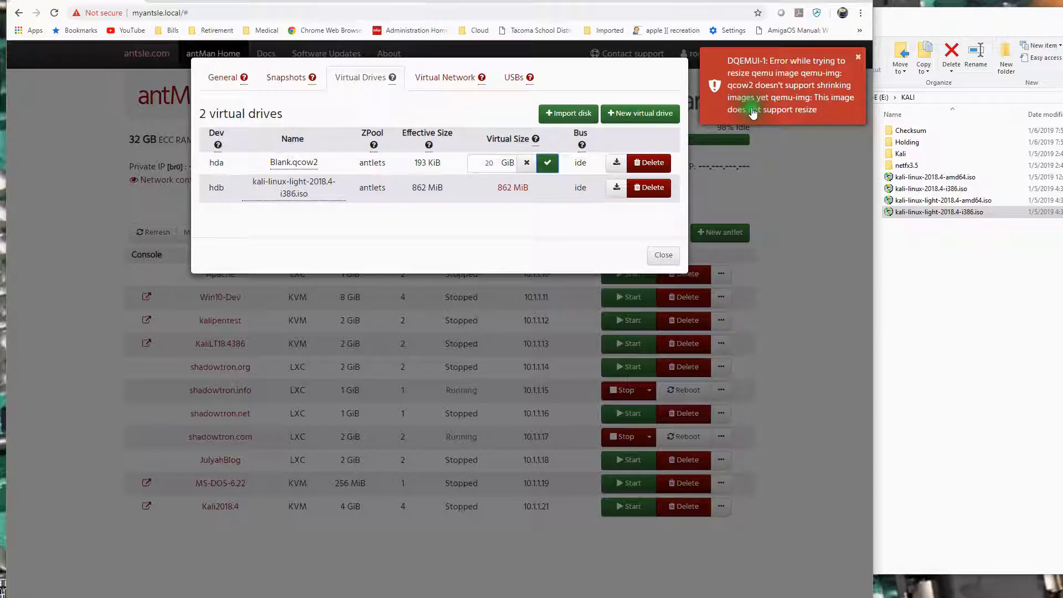
pyautogui.click(858, 57)
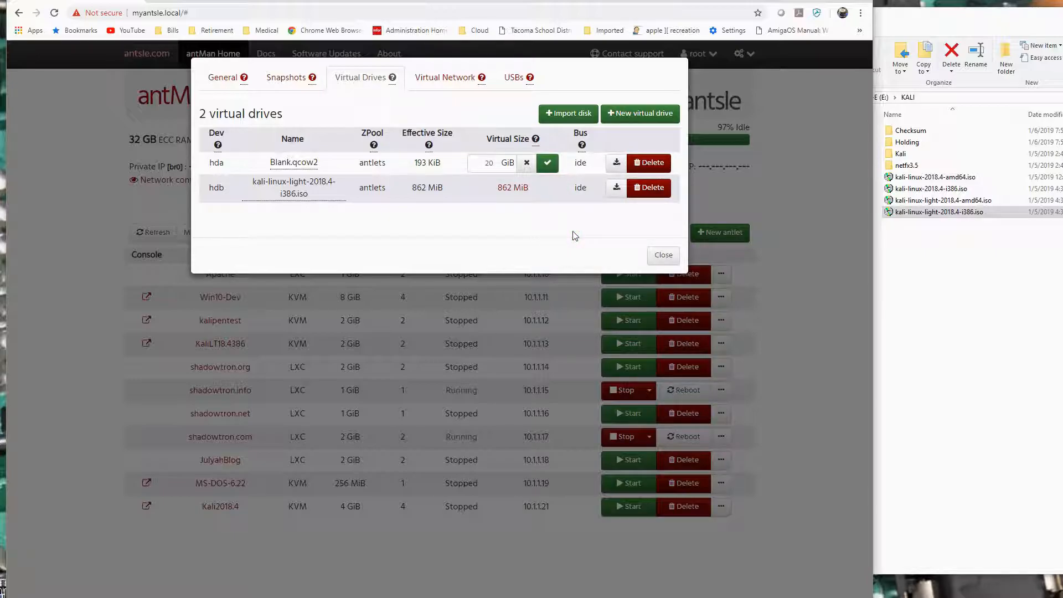
pyautogui.click(487, 166)
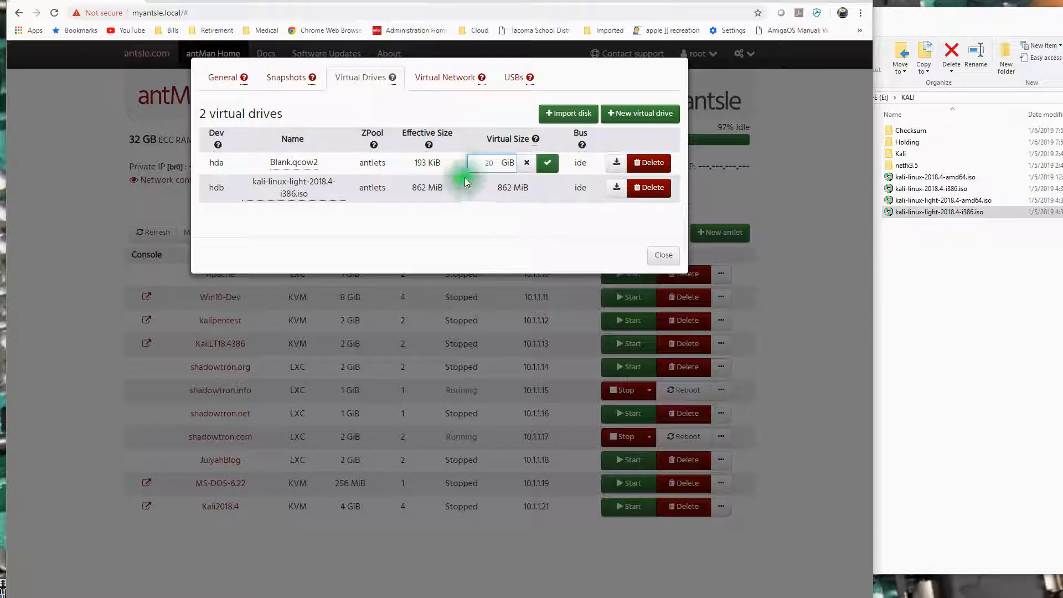
pyautogui.click(524, 164)
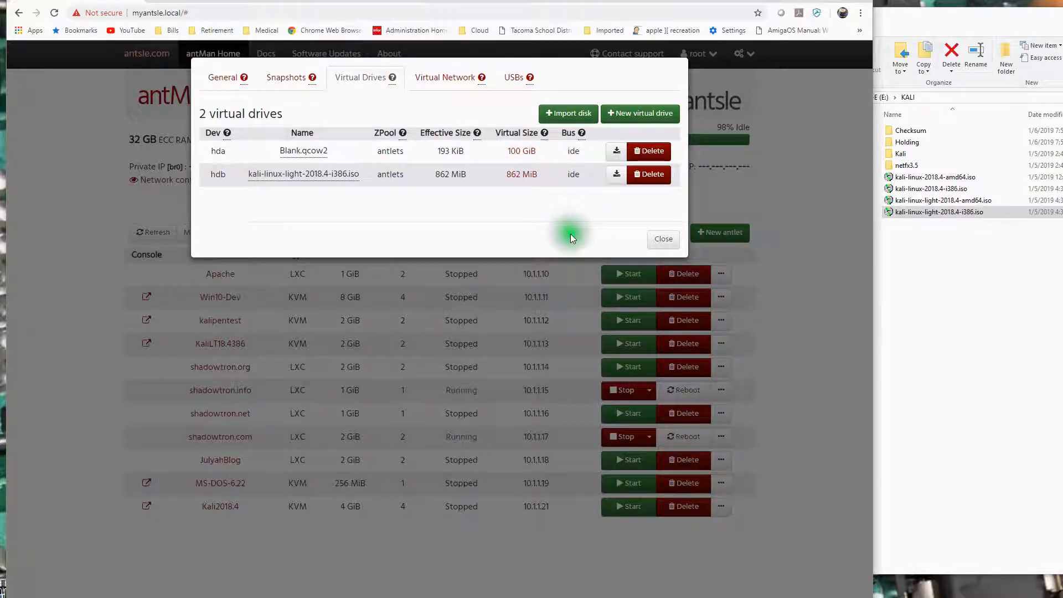
# Close the resize attempt and reopen the KaliLT18.4386 antlet's virtual drives to check their sizes.
pyautogui.click(491, 158)
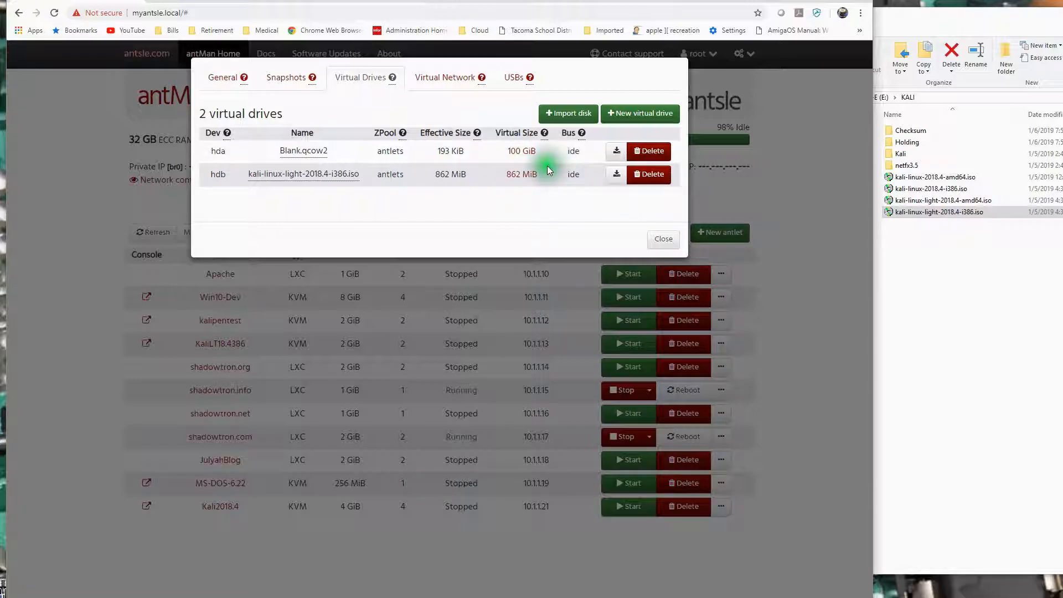
pyautogui.click(663, 238)
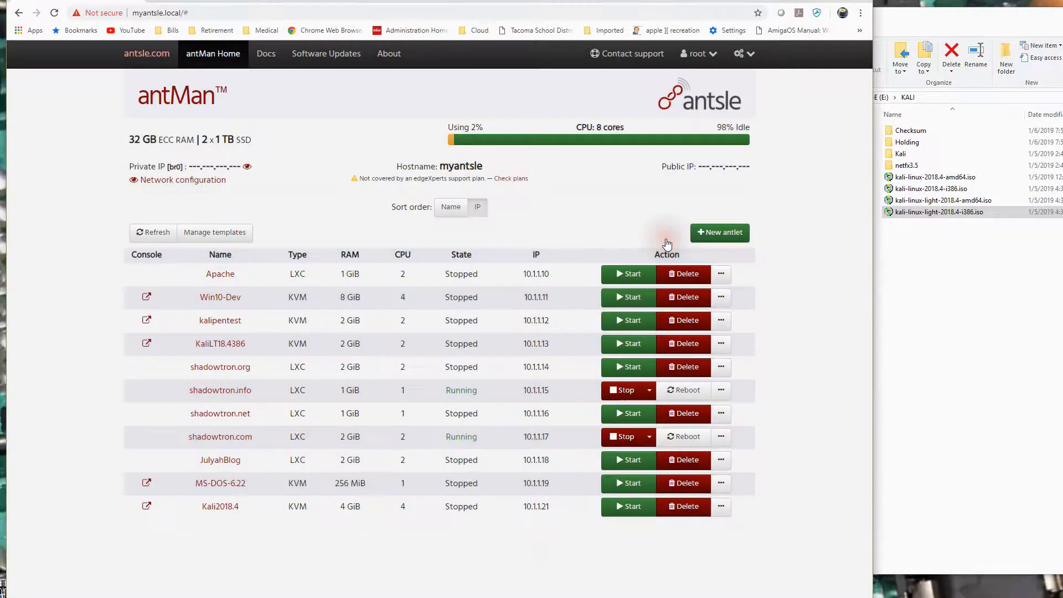
pyautogui.click(231, 346)
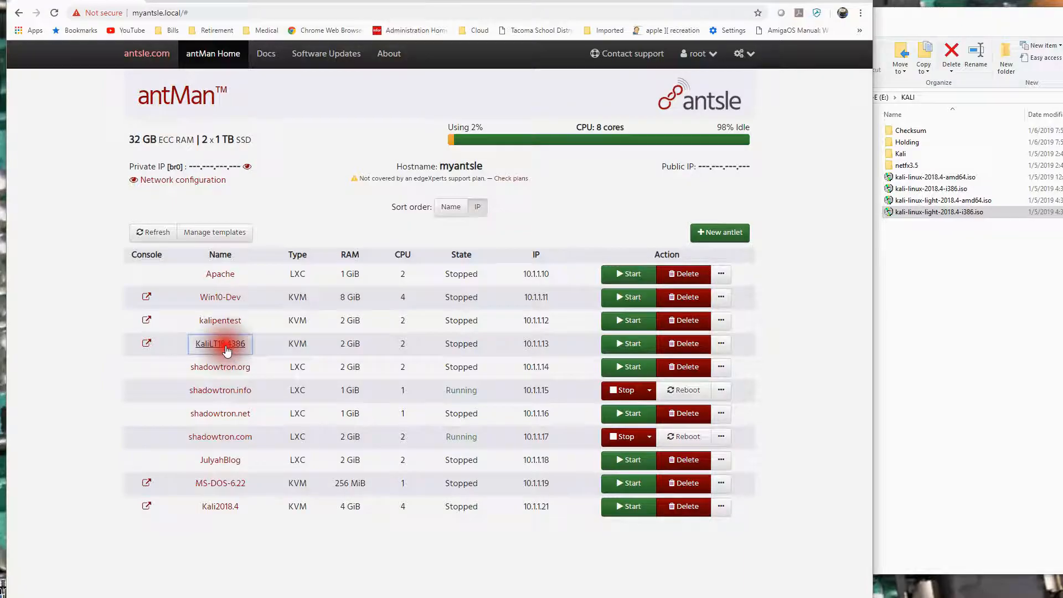
pyautogui.click(362, 77)
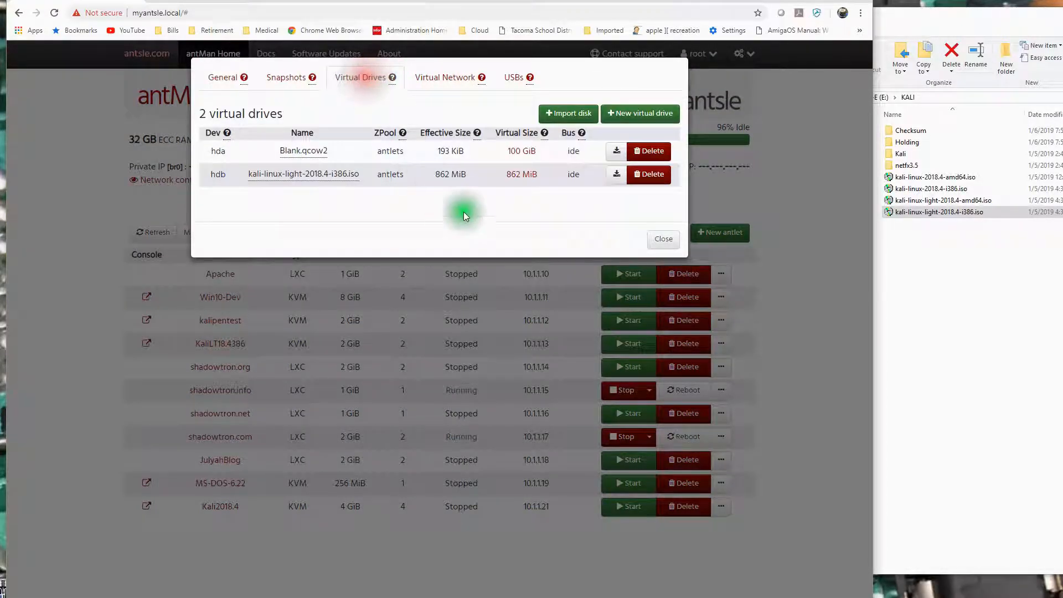
pyautogui.click(664, 239)
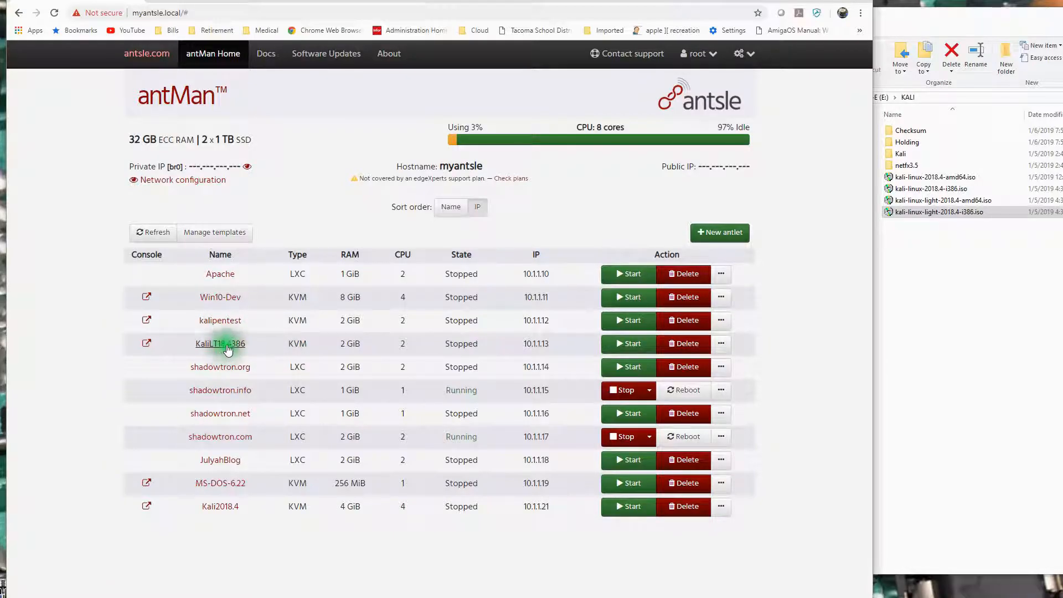
# Start the KaliLT18.4386 antlet and open its visual console.
pyautogui.click(622, 344)
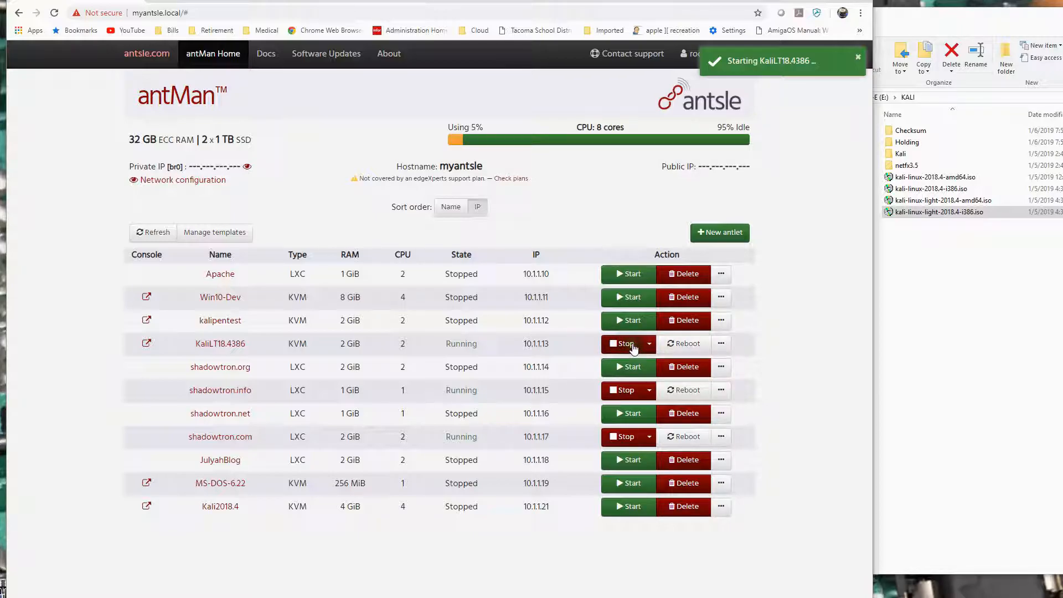
pyautogui.click(147, 344)
pyautogui.click(433, 369)
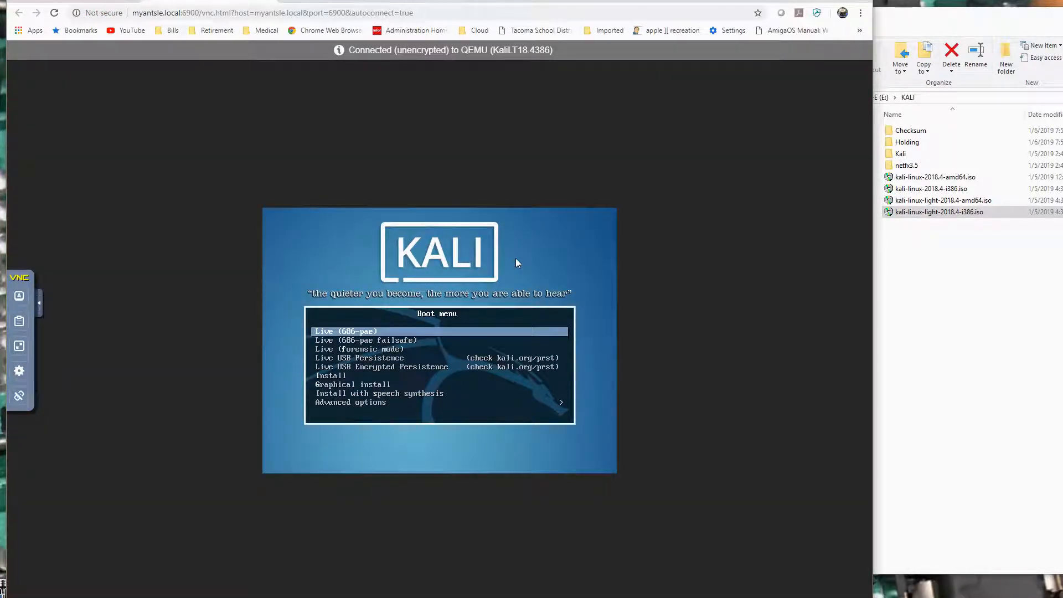
# Launch the text-mode Install option from the Kali boot menu.
pyautogui.press('Down')
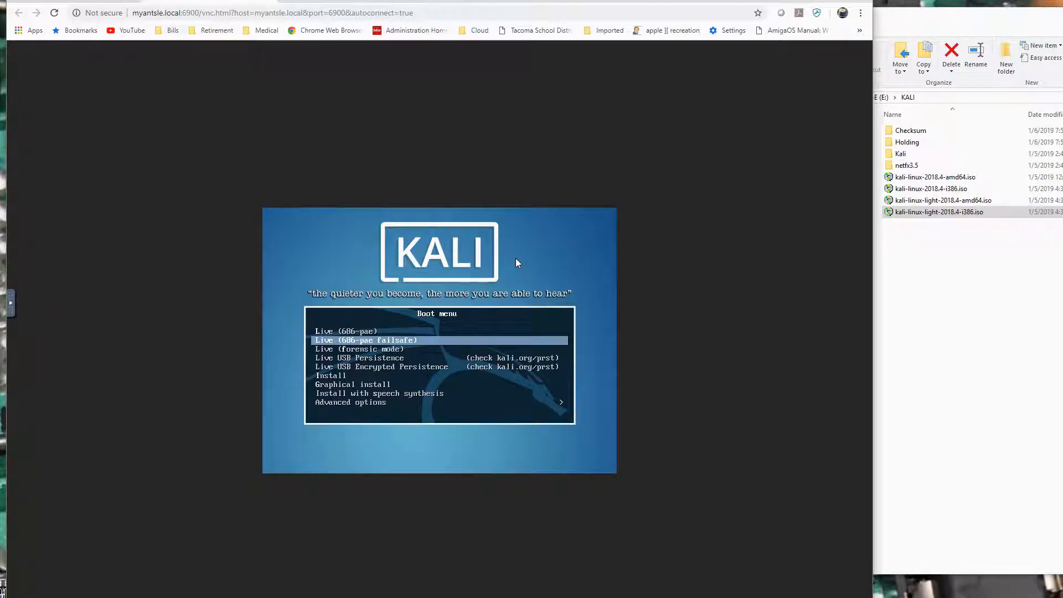
pyautogui.press('Down')
pyautogui.press('Down')
pyautogui.press('Down')
pyautogui.press('Down')
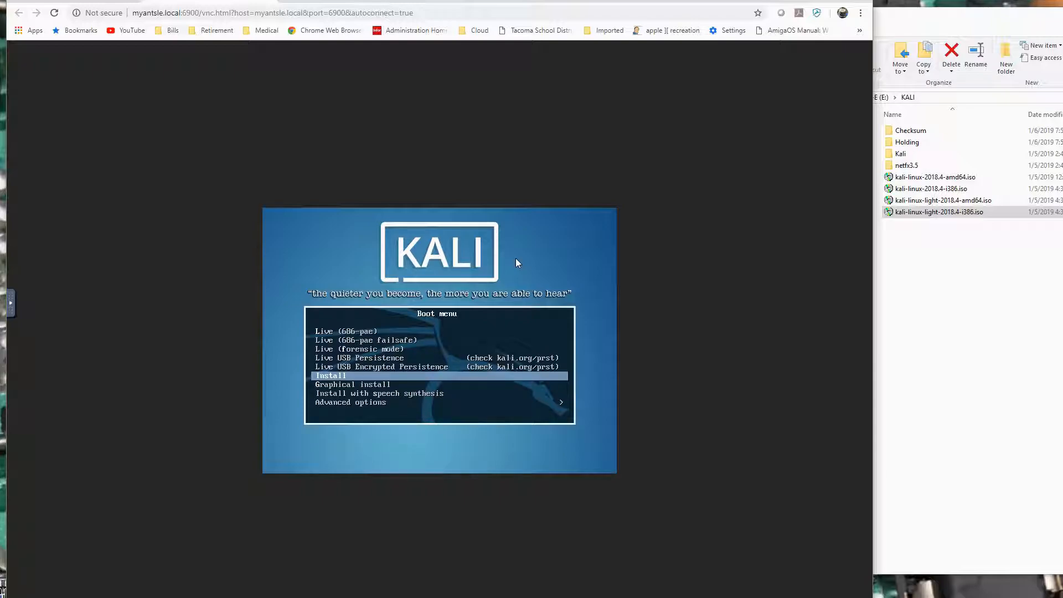
pyautogui.press('Return')
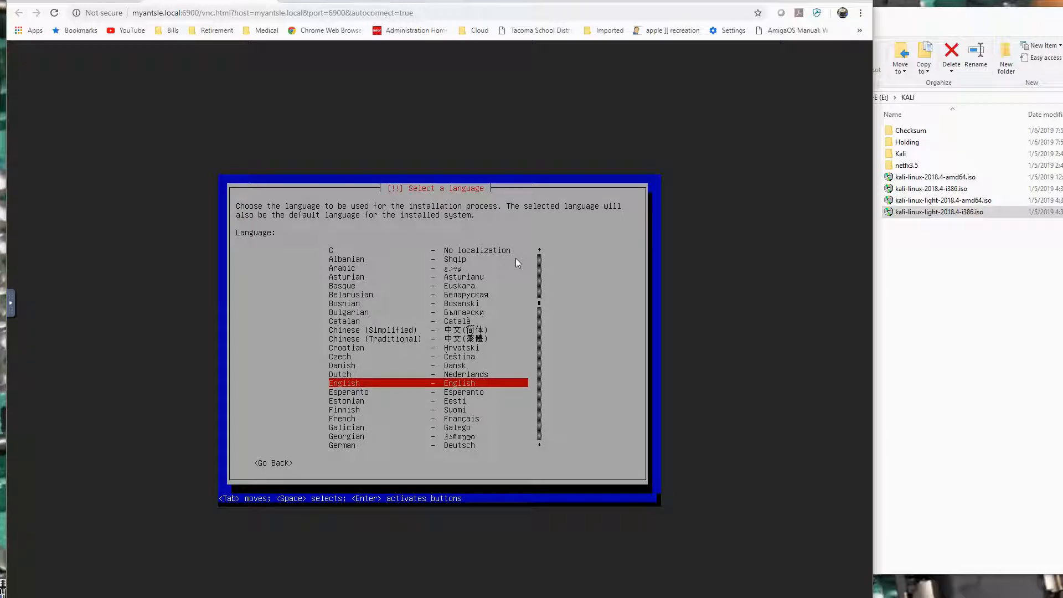
# Set the installer language to English, the location to United States and the keymap to American English.
pyautogui.press('Return')
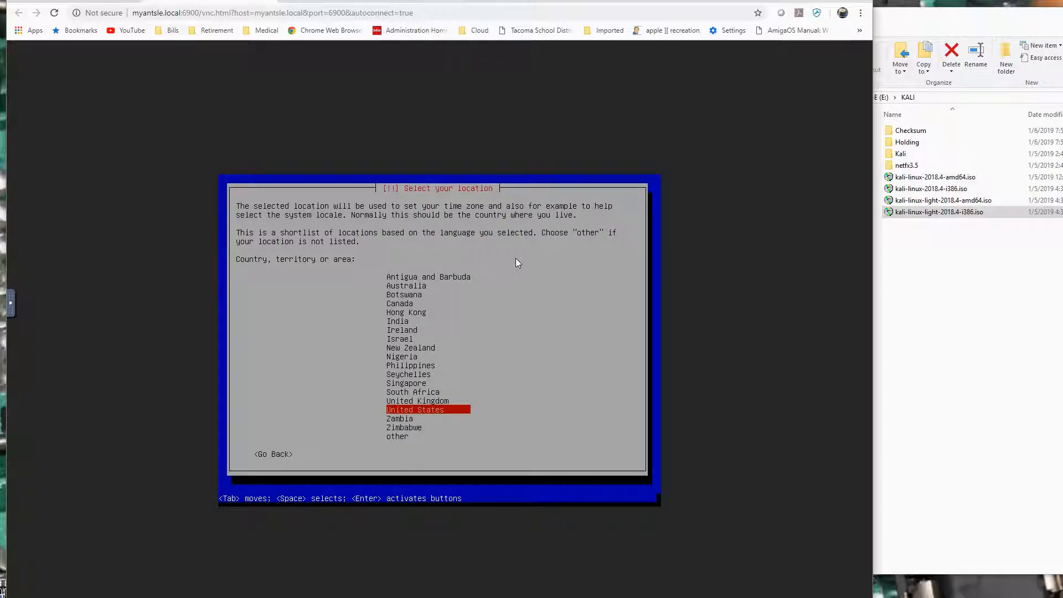
pyautogui.press('Return')
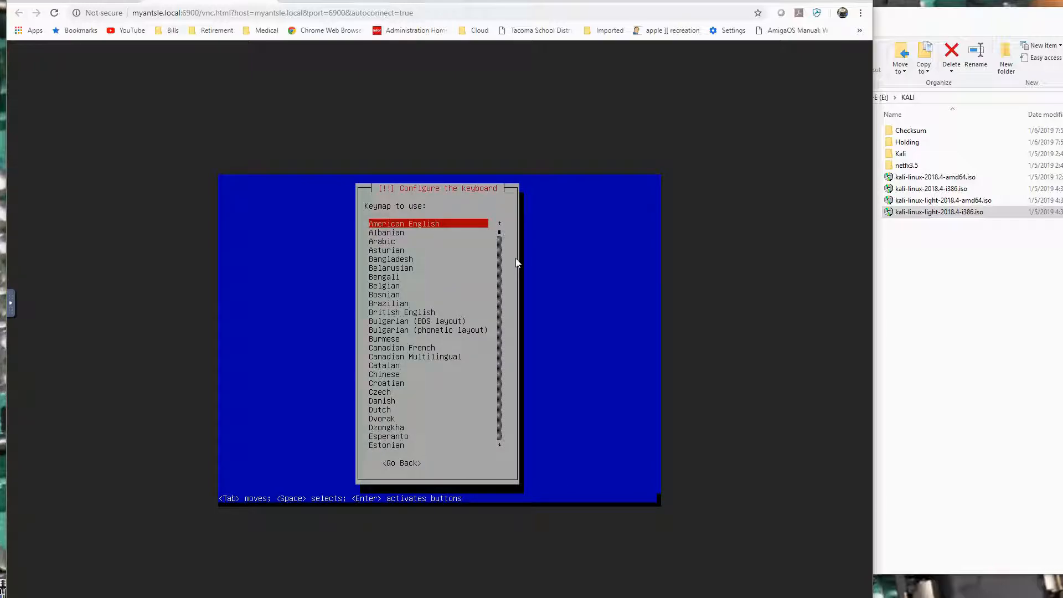
pyautogui.press('Return')
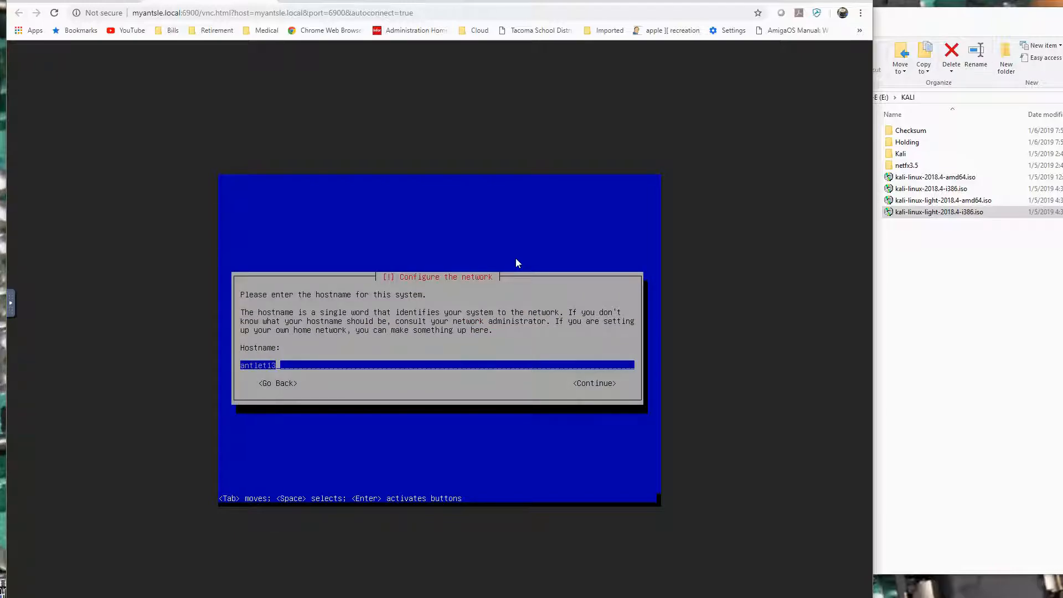
# Try to set the system hostname to Kali_2018.4_light_i386.
pyautogui.press('BackSpace')
pyautogui.press('BackSpace')
pyautogui.press('BackSpace')
pyautogui.press('BackSpace')
pyautogui.press('BackSpace')
pyautogui.press('BackSpace')
pyautogui.press('BackSpace')
pyautogui.press('BackSpace')
pyautogui.write('Kali_2018.4')
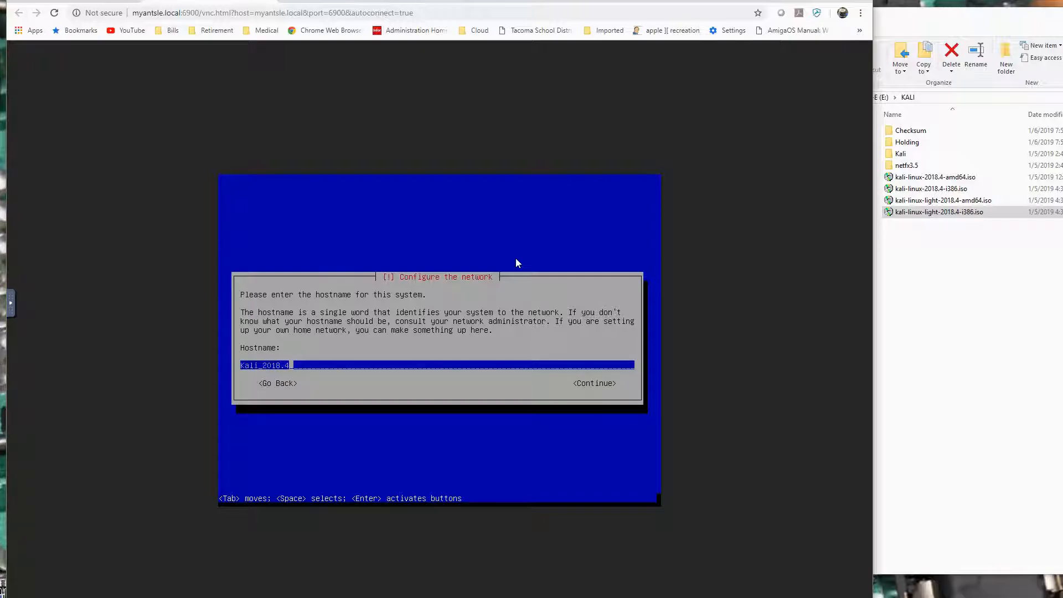
pyautogui.write('_light_i386')
pyautogui.press('Tab')
pyautogui.press('Return')
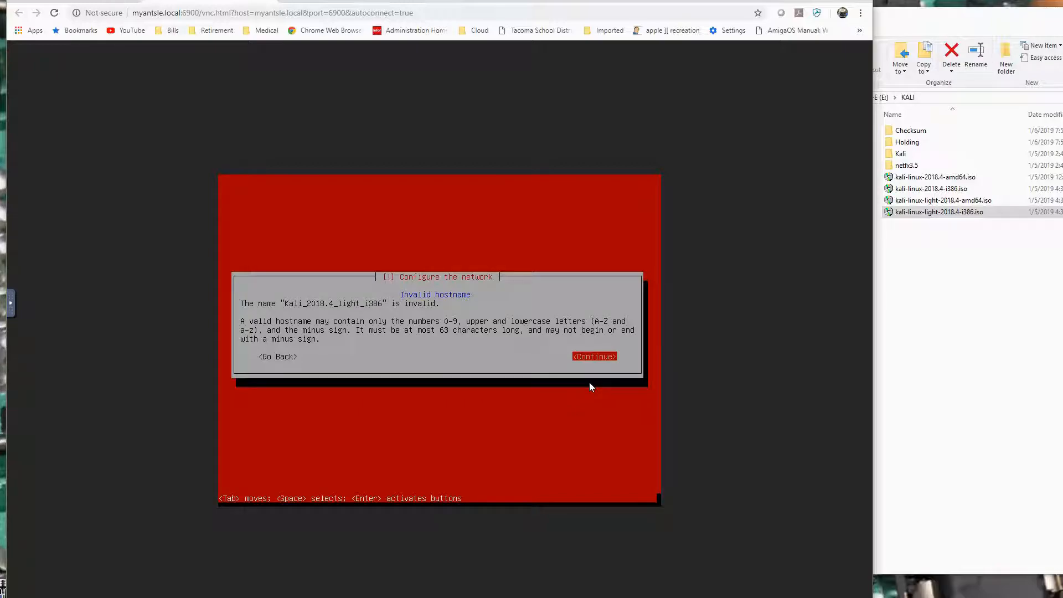
pyautogui.press('Return')
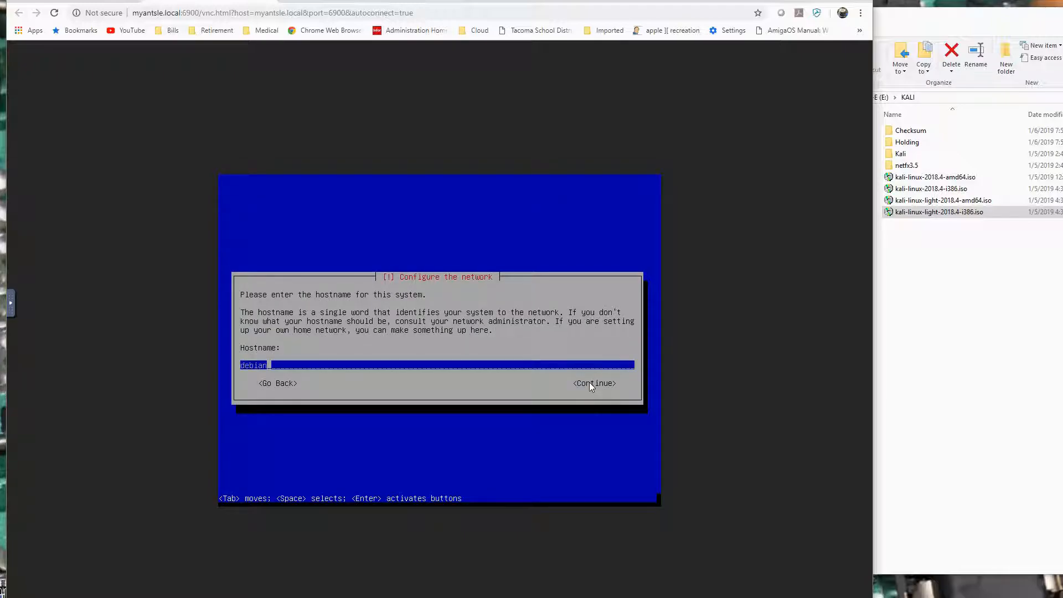
# Replace the default hostname with kali-light-2018-4-i386 and continue.
pyautogui.press('BackSpace')
pyautogui.press('BackSpace')
pyautogui.press('BackSpace')
pyautogui.press('BackSpace')
pyautogui.press('BackSpace')
pyautogui.press('BackSpace')
pyautogui.write('kali-light-2018-4-i386')
pyautogui.press('Return')
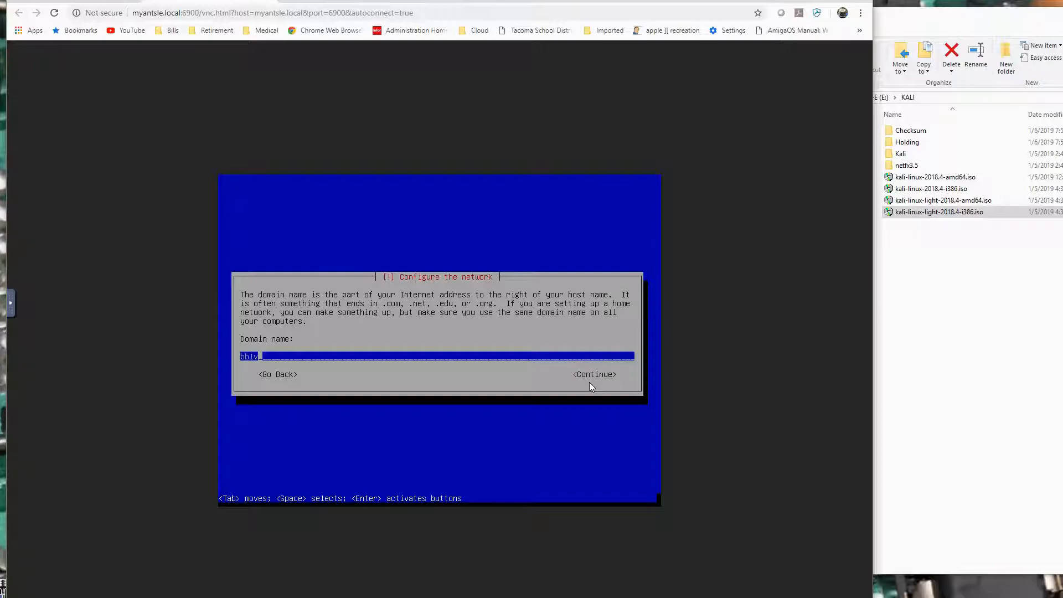
# Set the network domain name to SHADOWTRON.COM and continue.
pyautogui.press('BackSpace')
pyautogui.press('BackSpace')
pyautogui.press('BackSpace')
pyautogui.press('BackSpace')
pyautogui.write('SHADOWTRON.COM')
pyautogui.press('Tab')
pyautogui.press('Return')
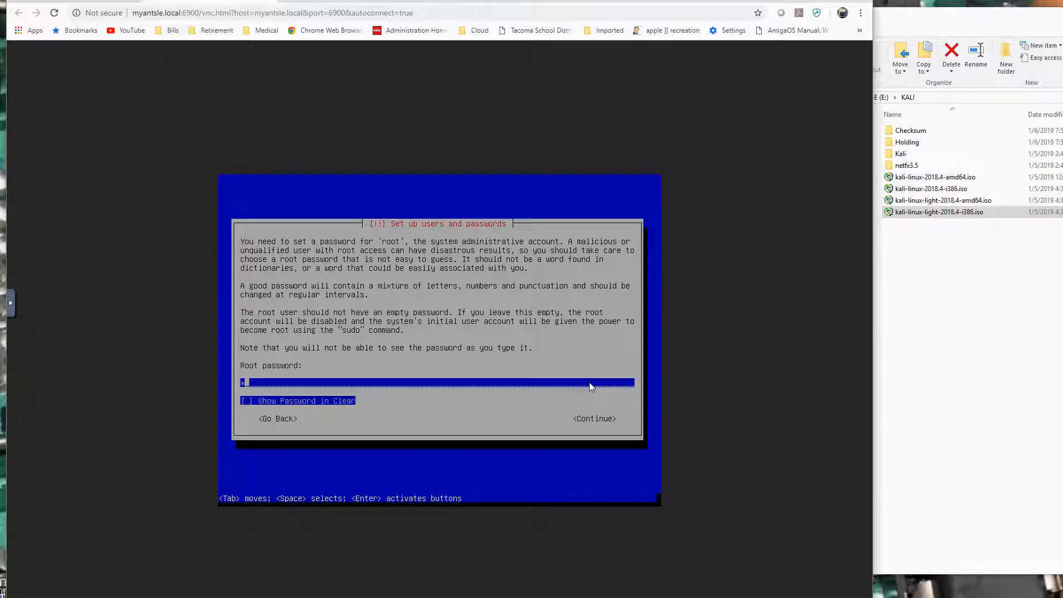
# Enter the root account password and continue to its verification.
pyautogui.write('**********')
pyautogui.press('Tab')
pyautogui.press('Tab')
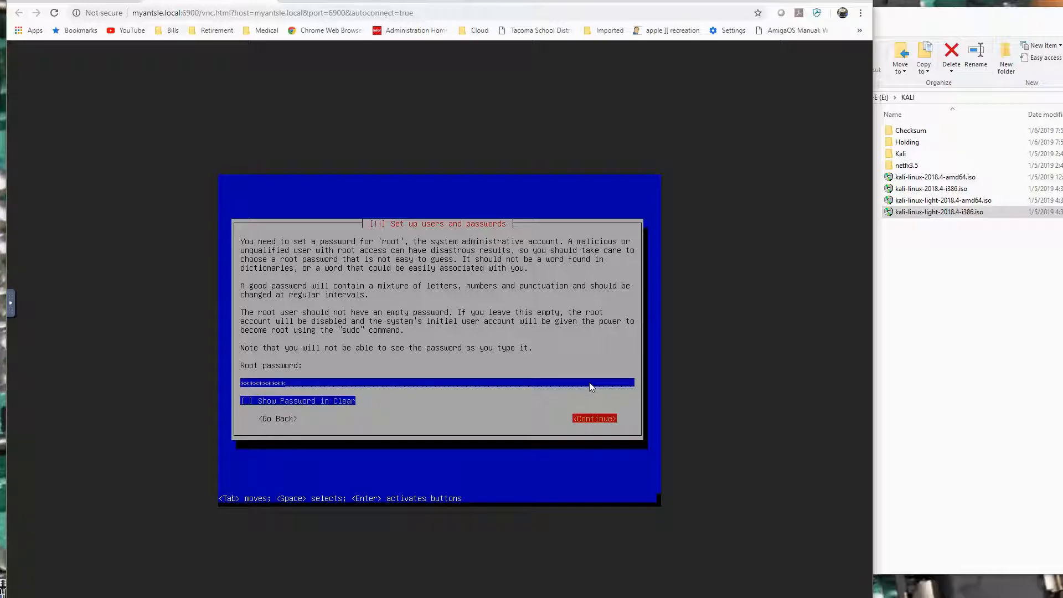
pyautogui.press('Return')
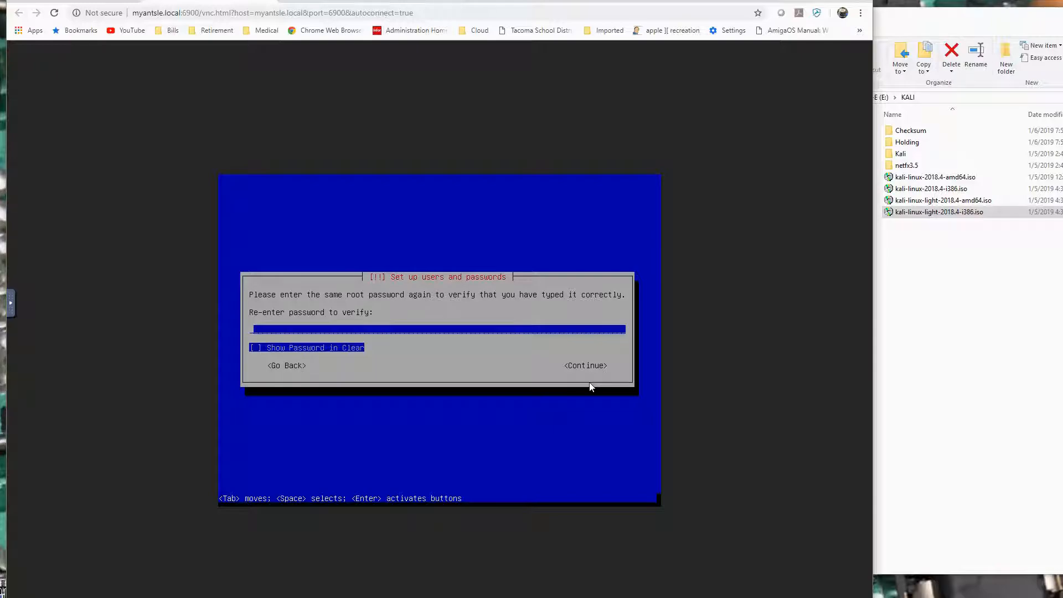
# Re-enter the root password to verify it and continue.
pyautogui.write('*******')
pyautogui.press('BackSpace')
pyautogui.press('BackSpace')
pyautogui.press('BackSpace')
pyautogui.press('BackSpace')
pyautogui.press('BackSpace')
pyautogui.press('BackSpace')
pyautogui.press('BackSpace')
pyautogui.write('*********')
pyautogui.press('Tab')
pyautogui.press('Tab')
pyautogui.press('Return')
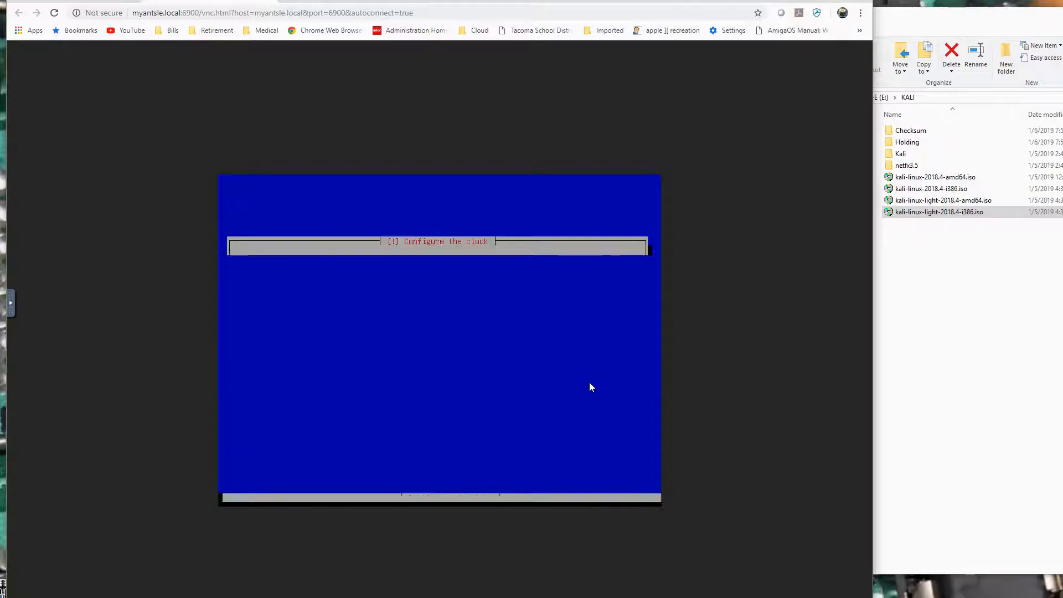
# Set the clock to the Pacific time zone.
pyautogui.press('Down')
pyautogui.press('Down')
pyautogui.press('Down')
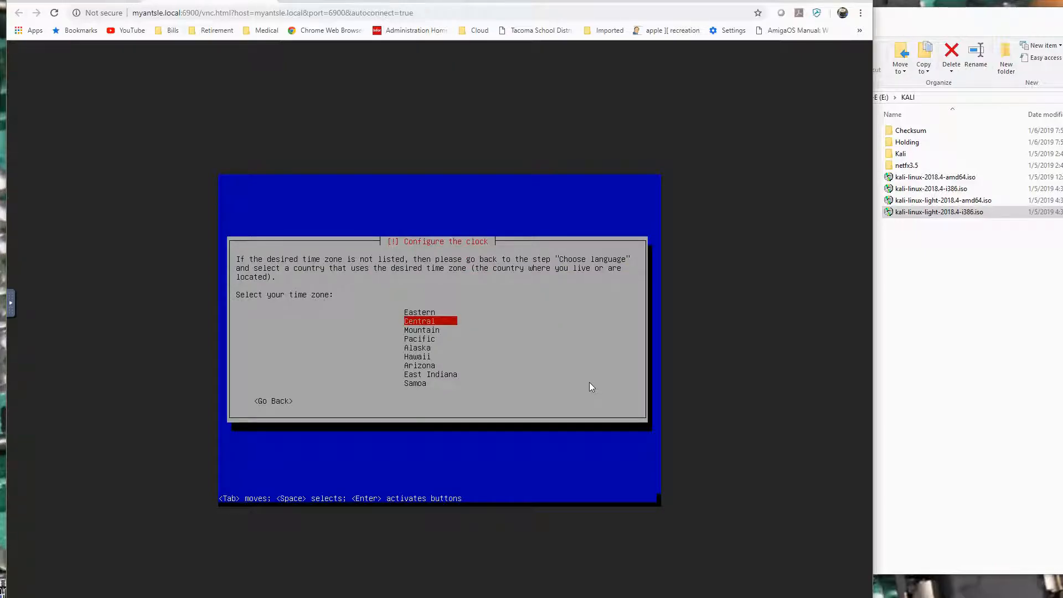
pyautogui.press('Return')
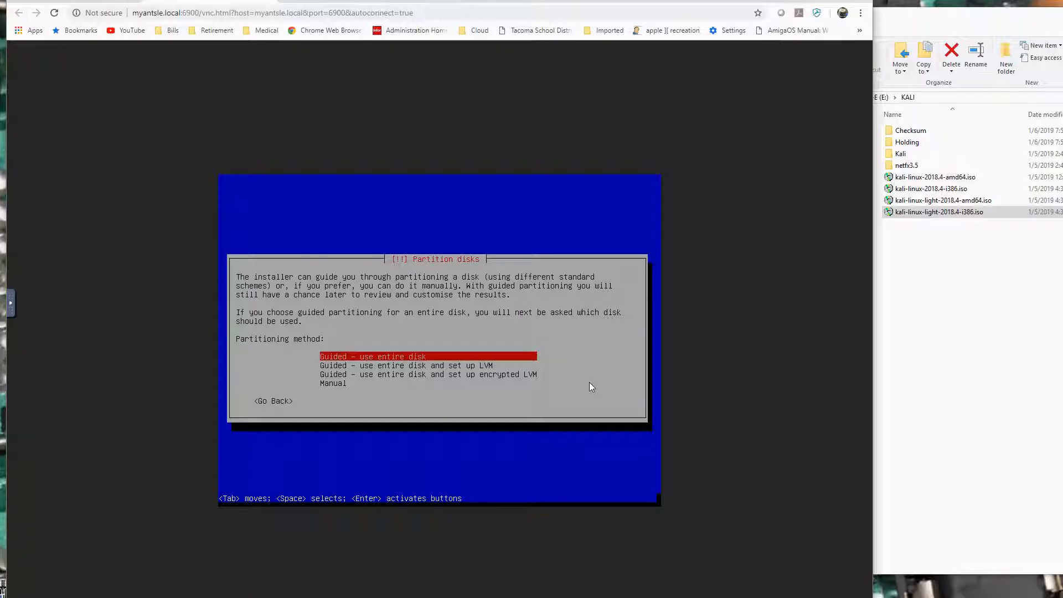
# Choose guided partitioning of the entire sda QEMU hard disk with all files in one partition.
pyautogui.press('Return')
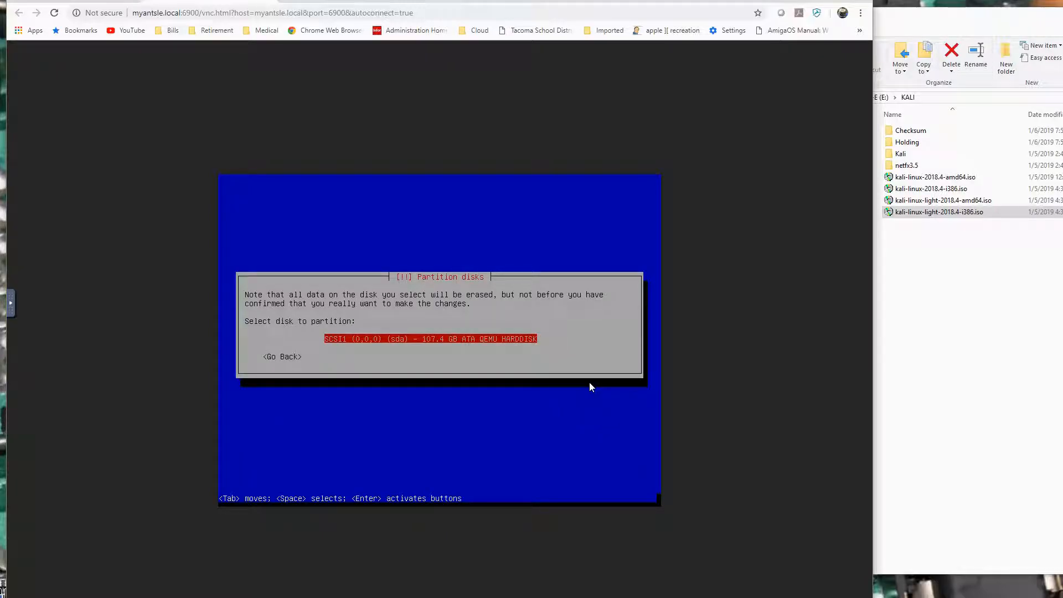
pyautogui.press('Return')
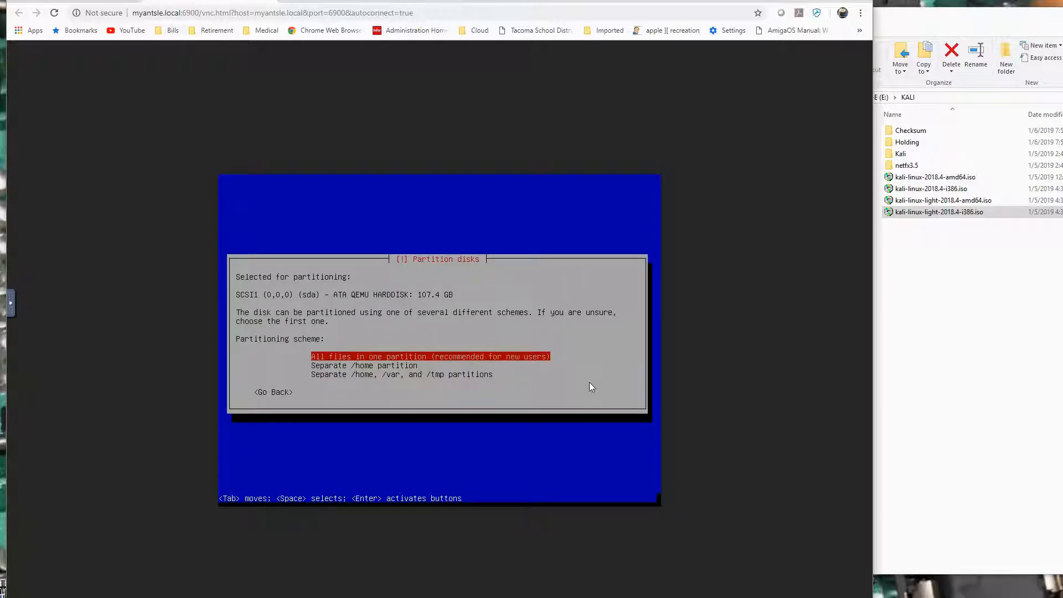
pyautogui.press('Return')
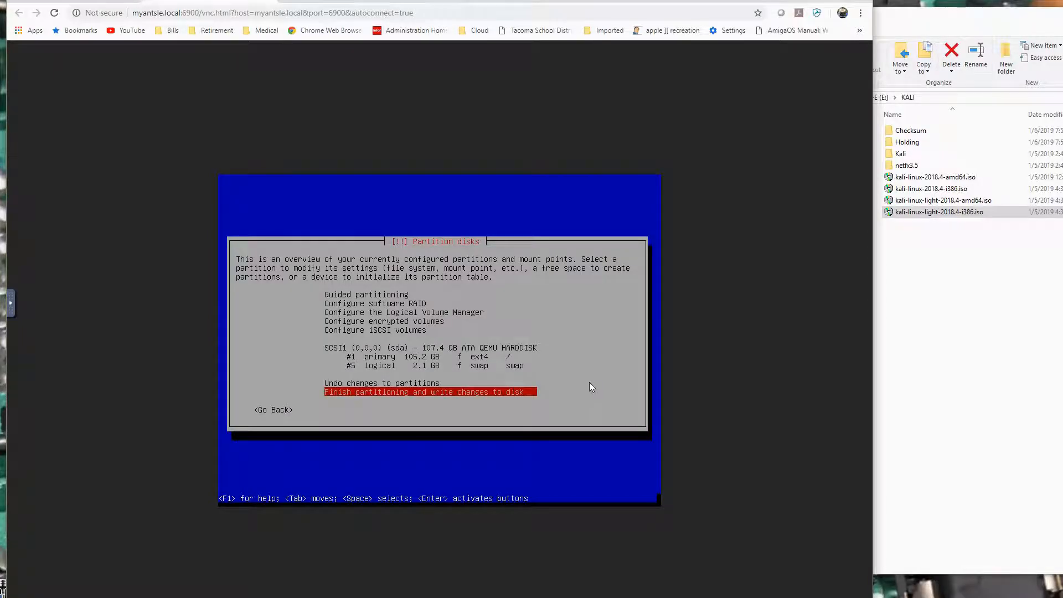
# Finish partitioning and approve writing the changes to the disk.
pyautogui.press('Return')
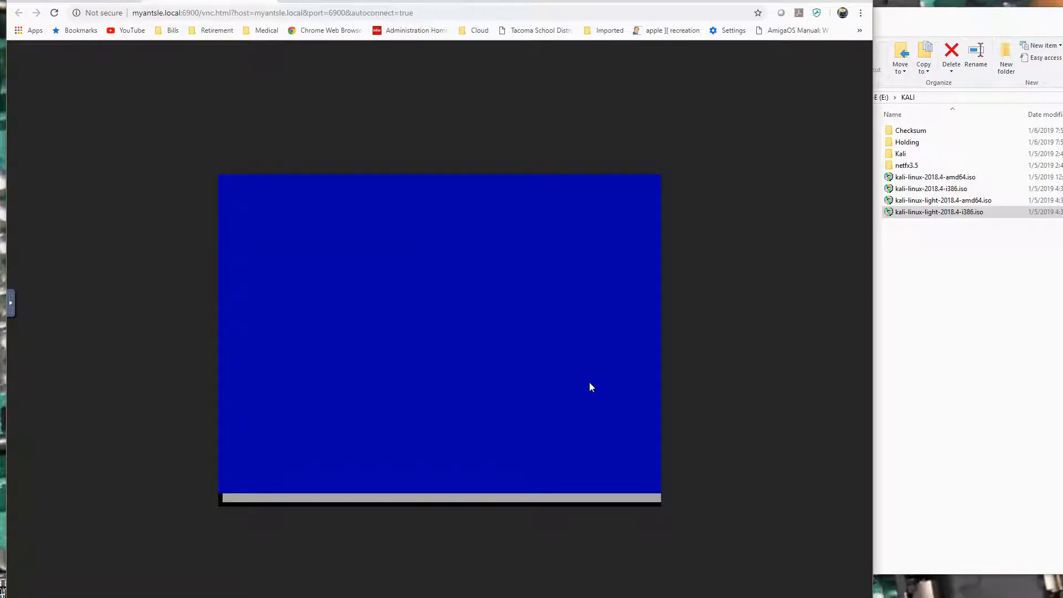
pyautogui.press('Tab')
pyautogui.press('Return')
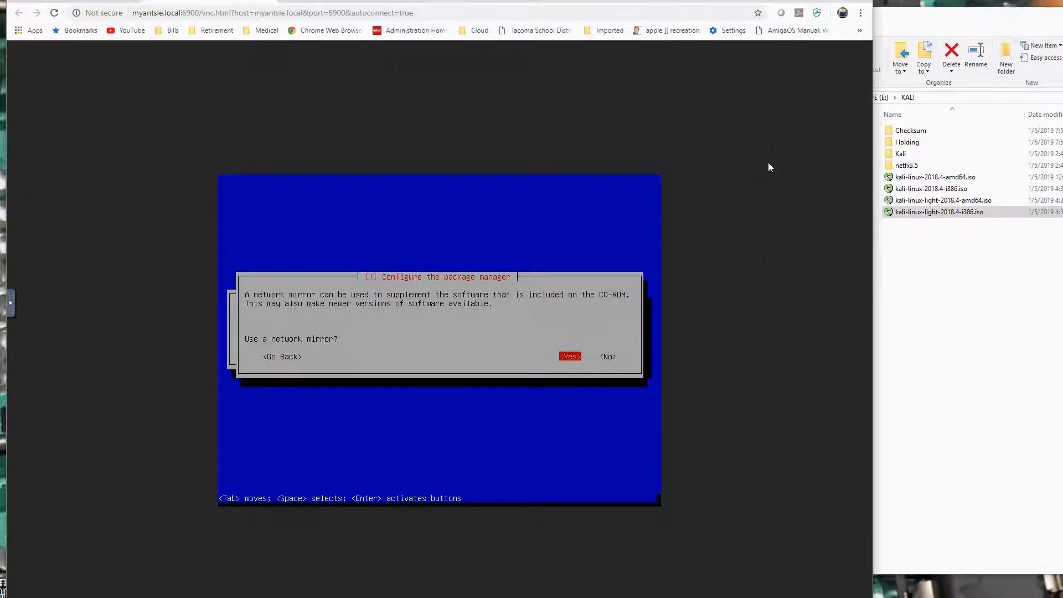
# Enable a network mirror for the package manager and leave the HTTP proxy blank.
pyautogui.press('Return')
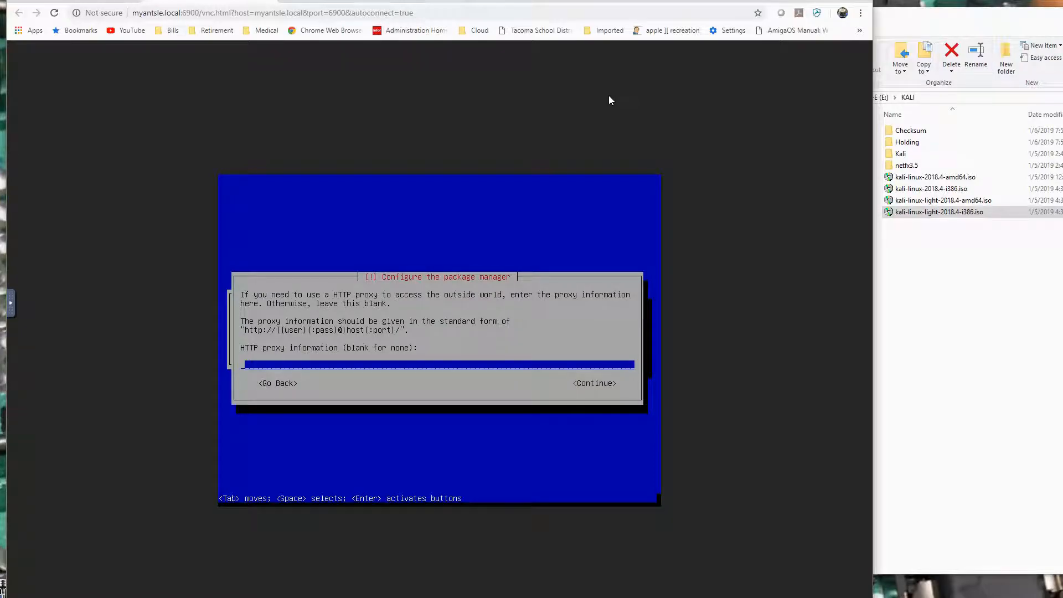
pyautogui.press('Tab')
pyautogui.press('Return')
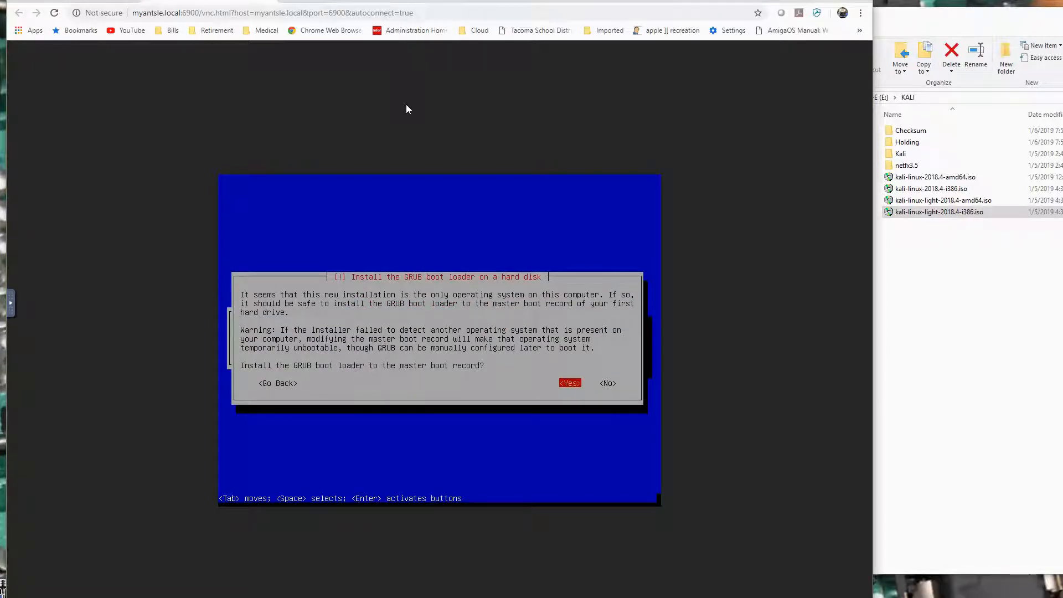
# Install the GRUB boot loader to the master boot record of /dev/sda.
pyautogui.press('Return')
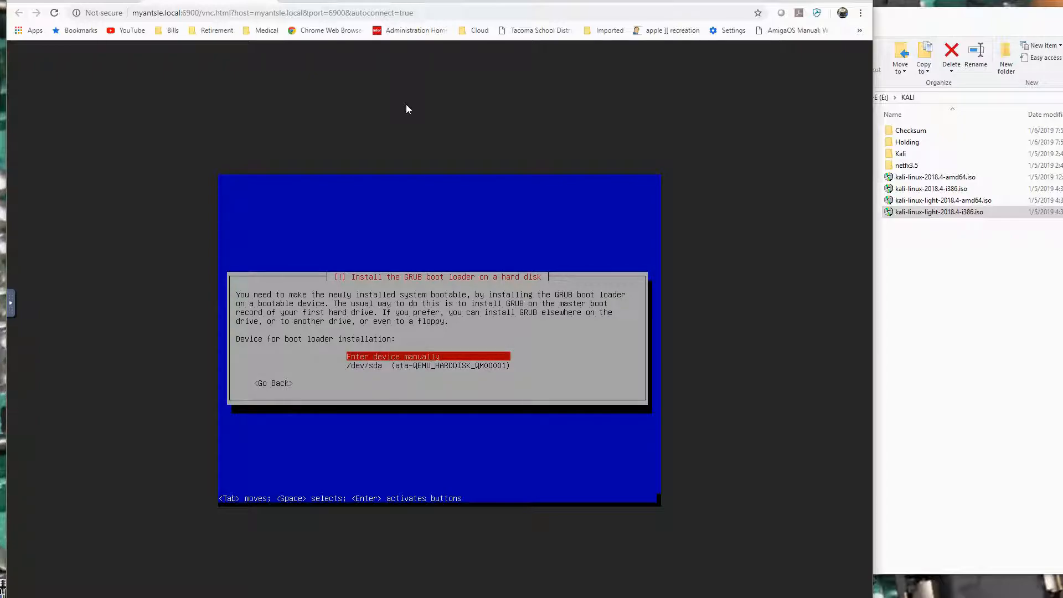
pyautogui.press('Down')
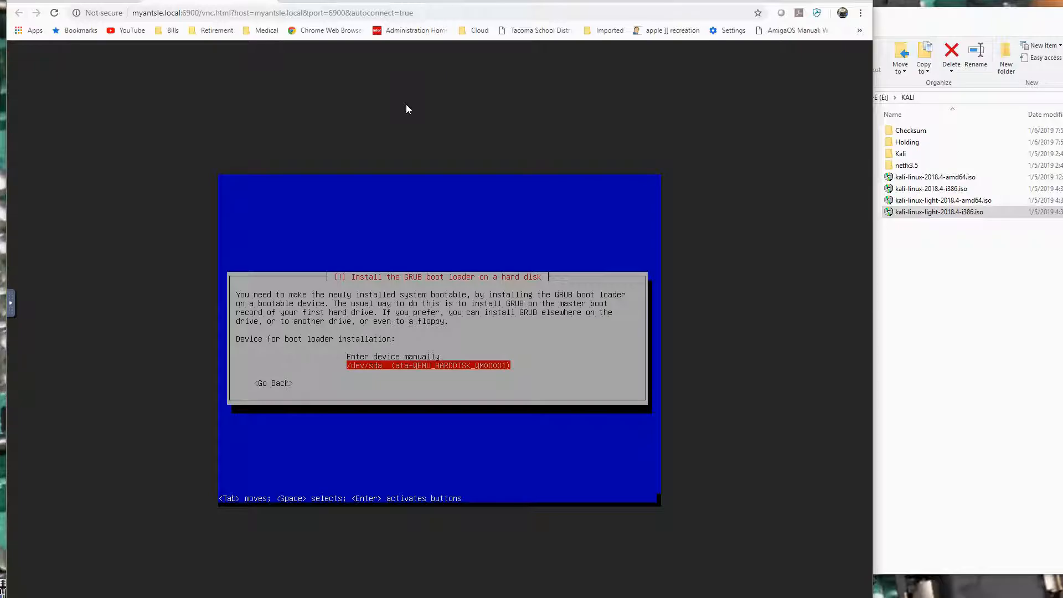
pyautogui.press('Return')
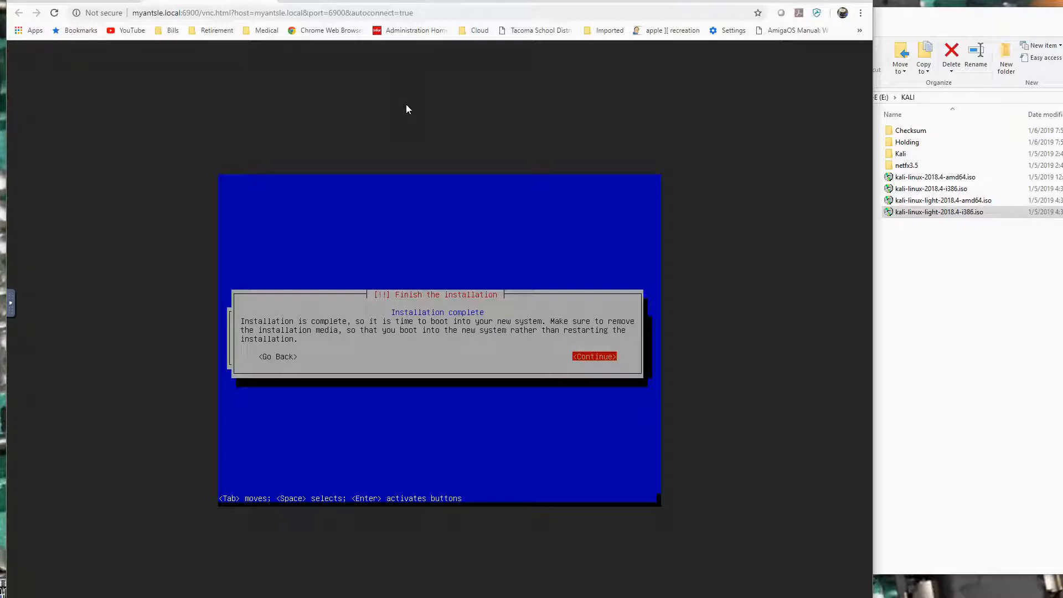
# Return to the antMan antlet list and dismiss the blocked popup notice.
pyautogui.click(427, 105)
pyautogui.click(78, 1)
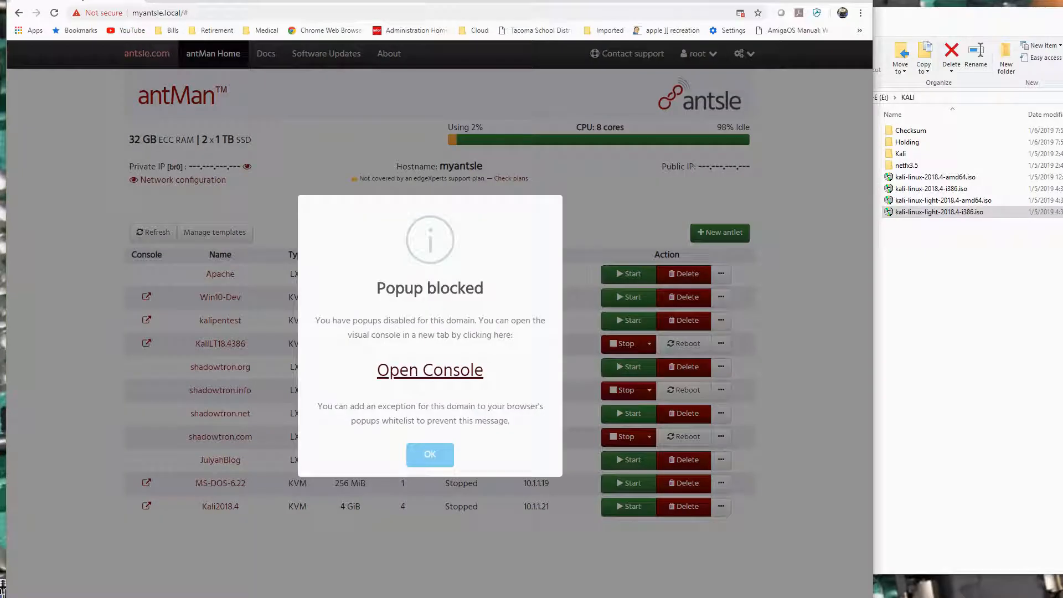
pyautogui.click(432, 452)
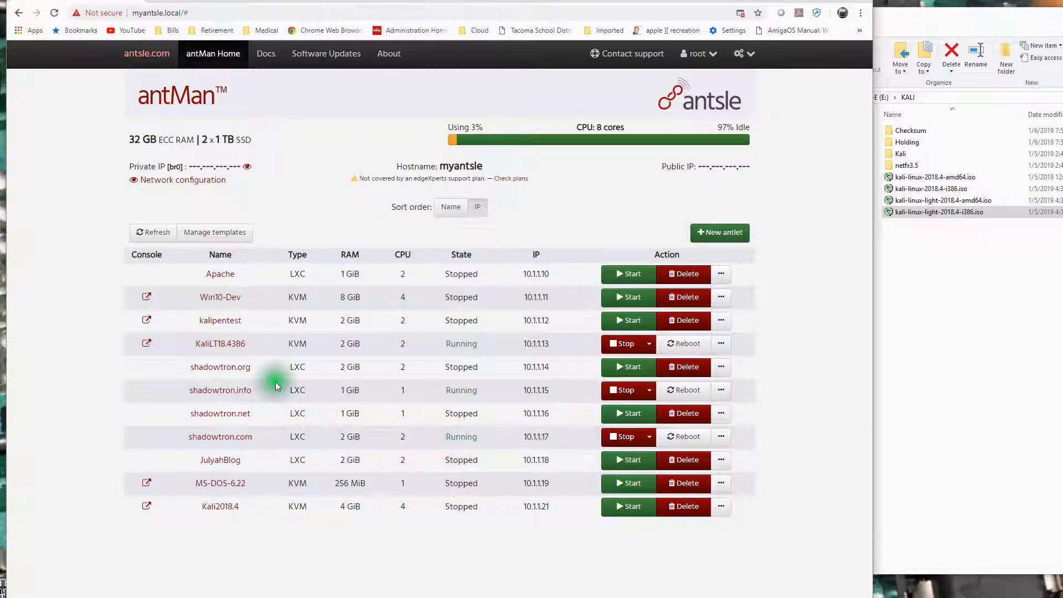
# Examine the virtual drives attached to the KaliLT18.4386 antlet, including the Kali ISO, and close its properties.
pyautogui.click(220, 346)
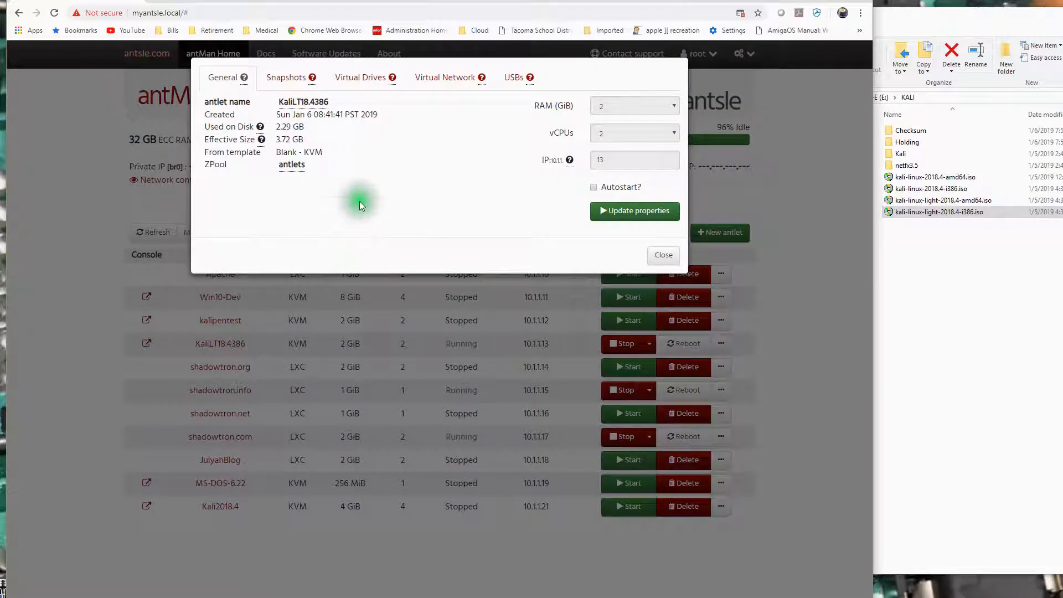
pyautogui.click(355, 77)
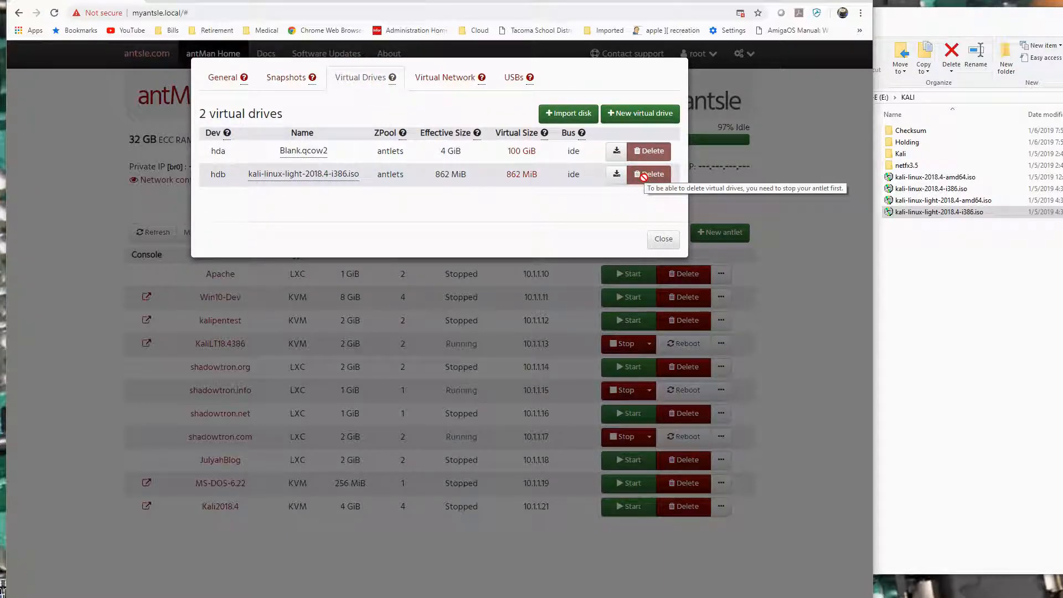
pyautogui.click(664, 239)
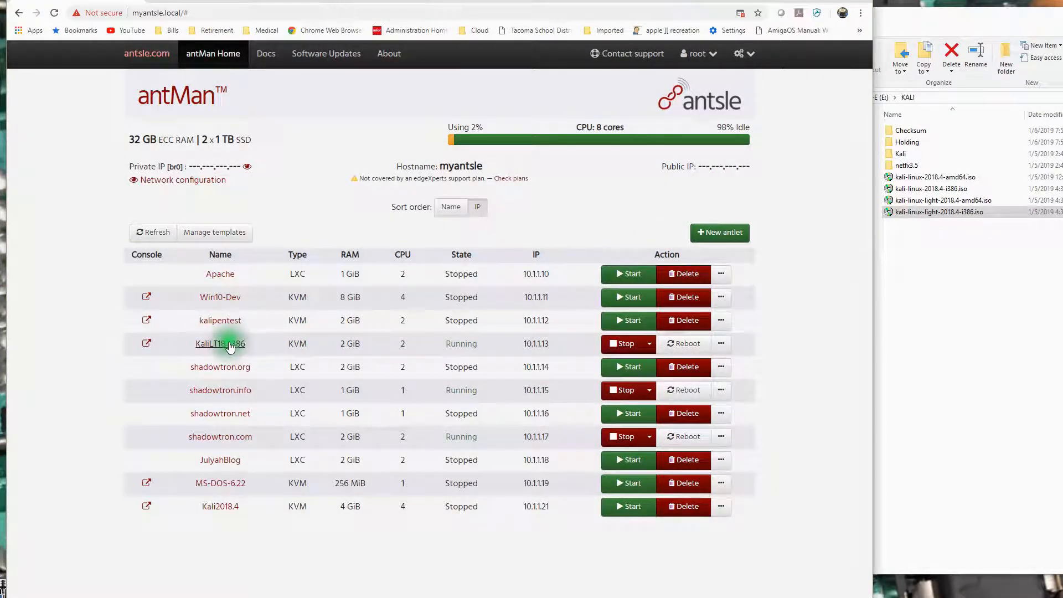
# Stop the KaliLT18.4386 antlet, using Force stop if the normal stop does not shut it down.
pyautogui.click(625, 344)
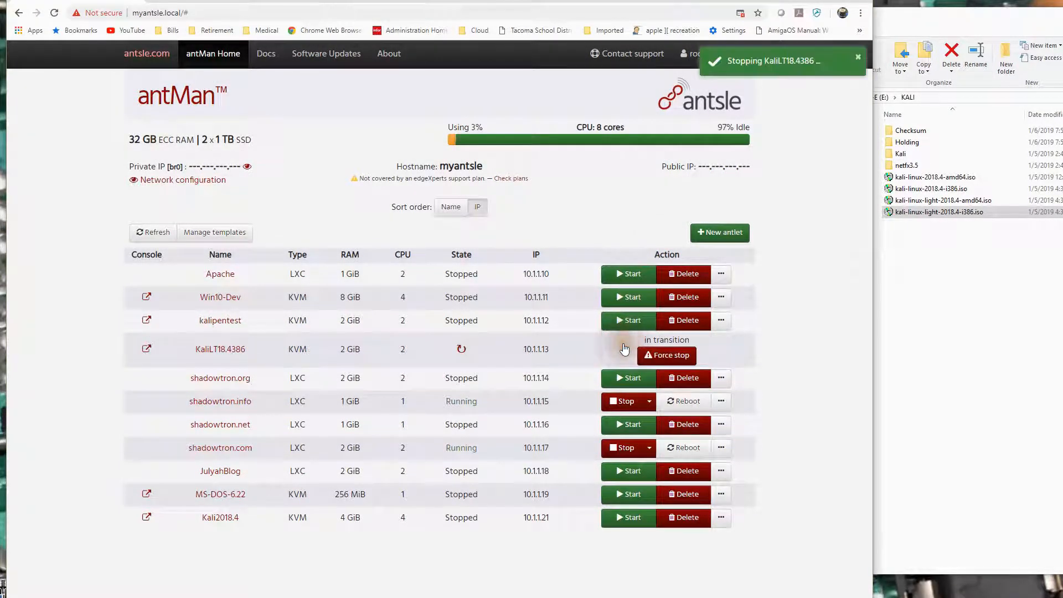
pyautogui.click(583, 343)
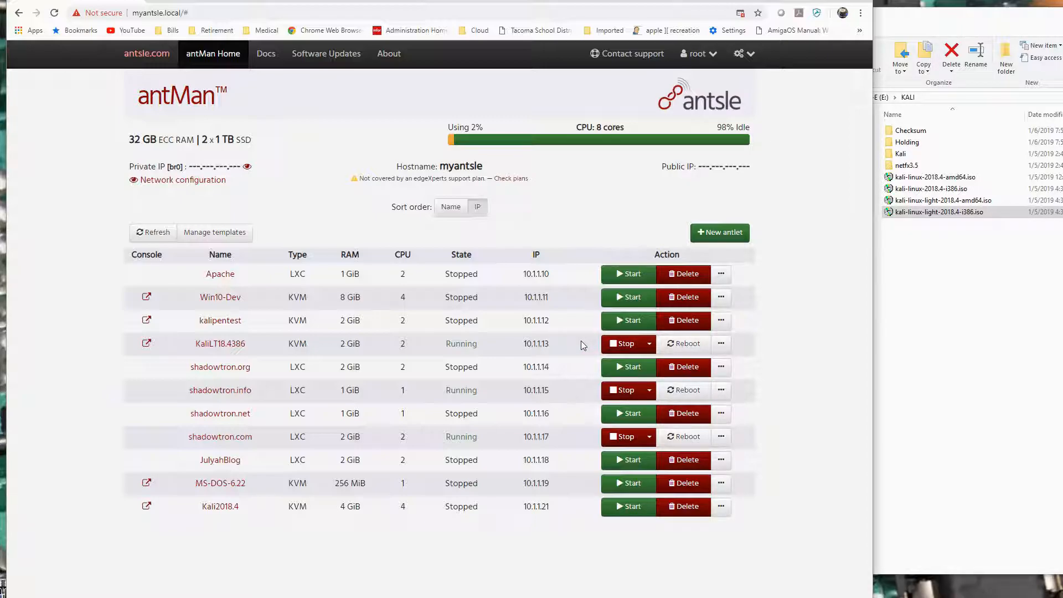
pyautogui.click(649, 343)
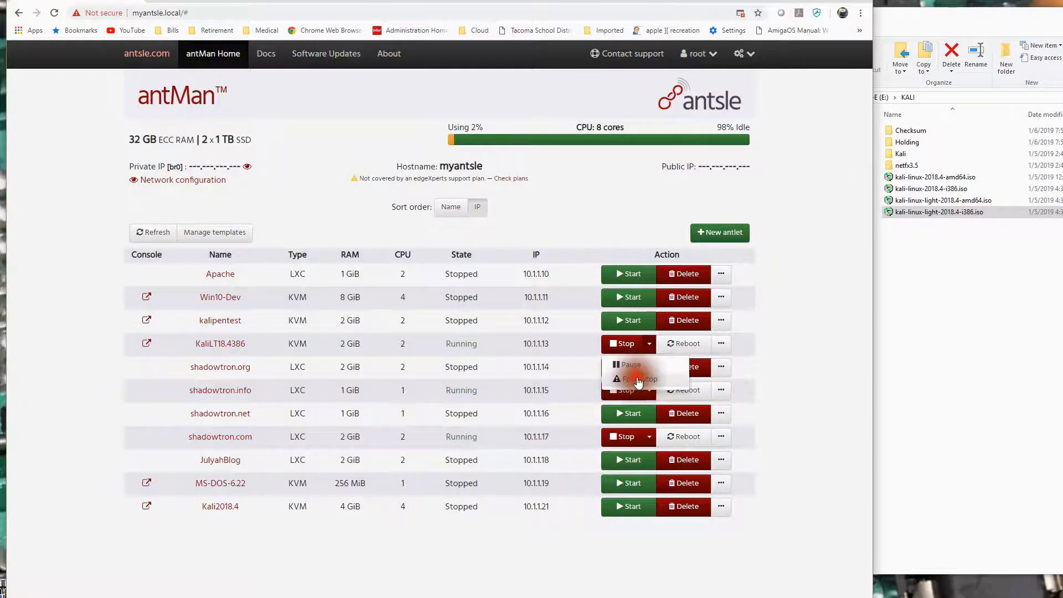
pyautogui.click(637, 378)
pyautogui.click(479, 407)
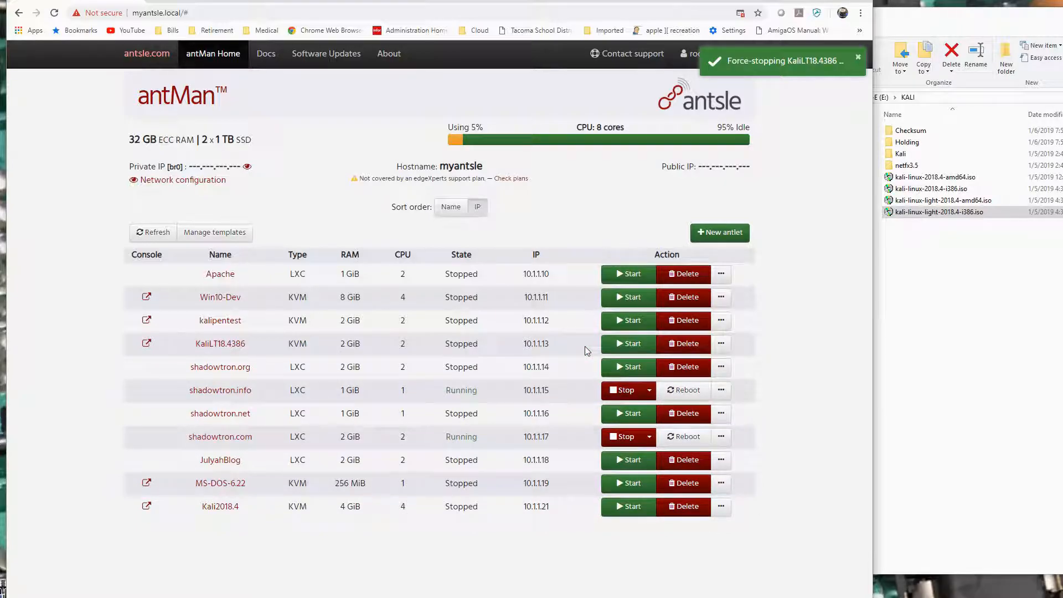
# Delete the kali-linux-light-2018.4-i386.iso virtual drive from the KaliLT18.4386 antlet and close its properties.
pyautogui.click(224, 345)
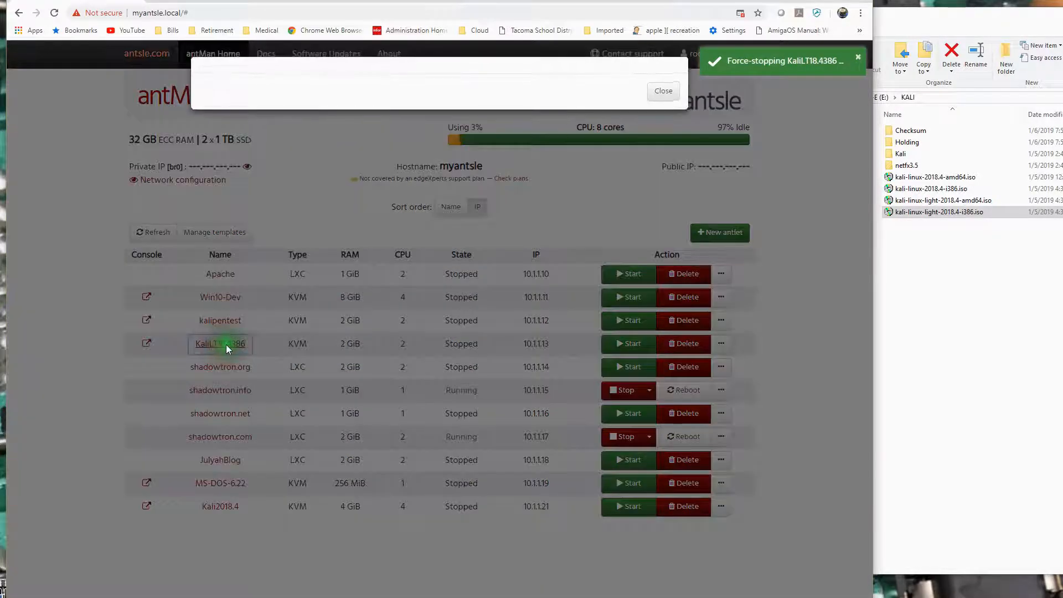
pyautogui.click(353, 82)
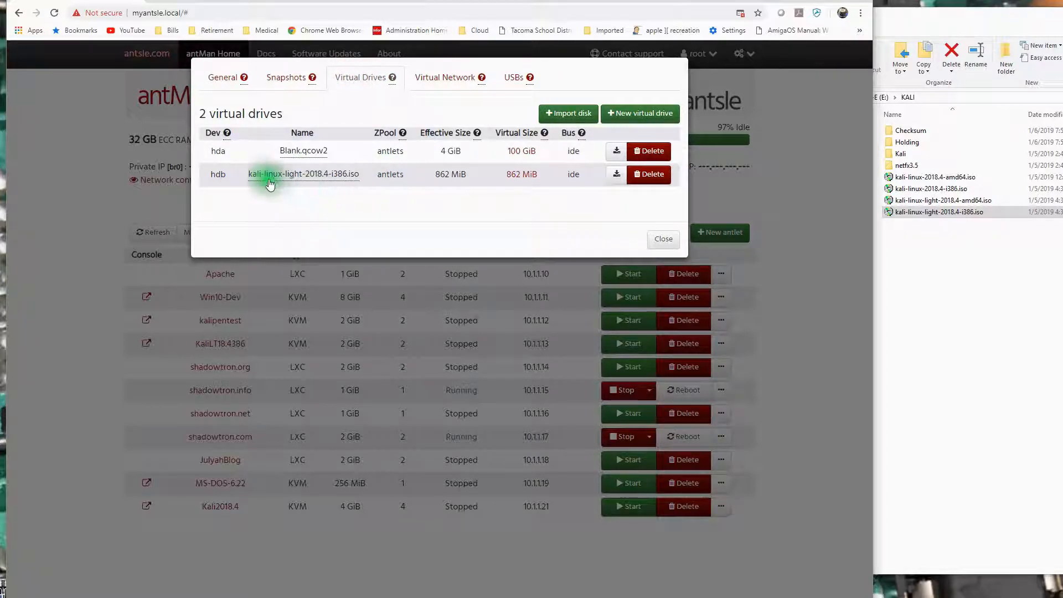
pyautogui.click(653, 176)
pyautogui.click(441, 418)
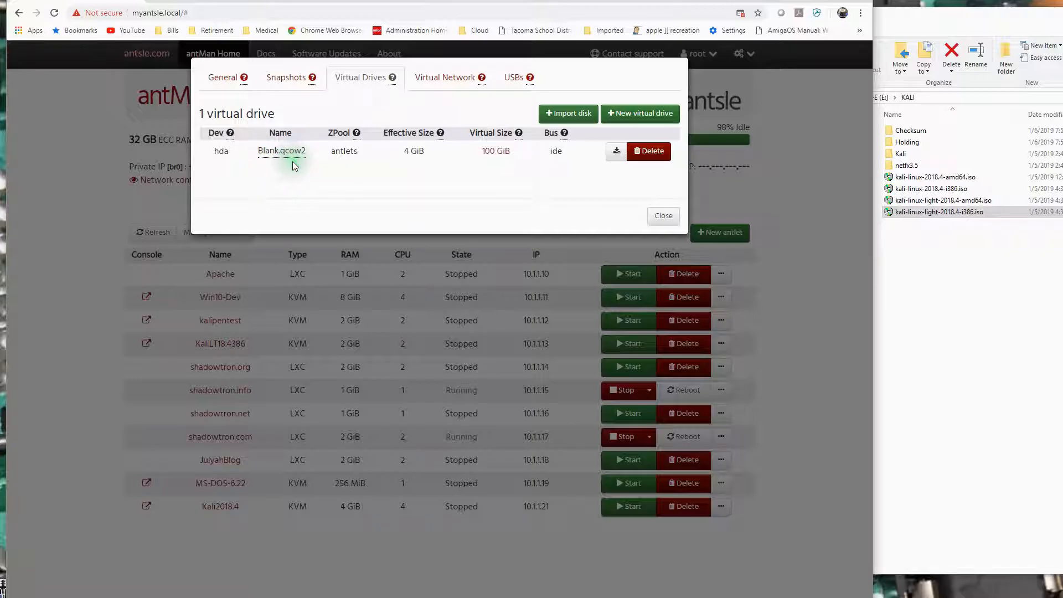
pyautogui.click(664, 218)
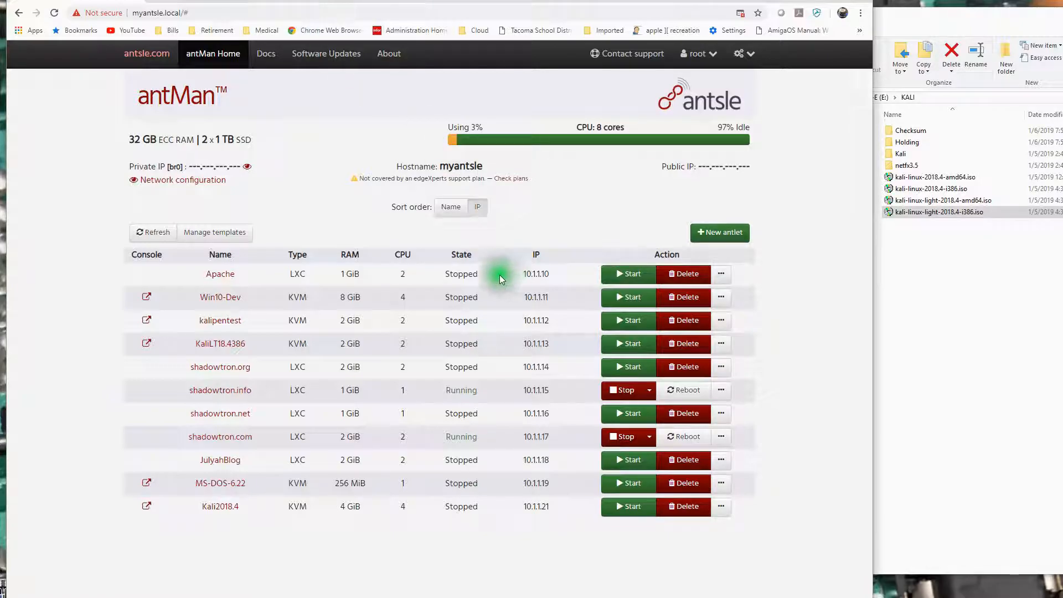
# Start the KaliLT18.4386 antlet and open its visual console through the blocked popup notice.
pyautogui.click(629, 343)
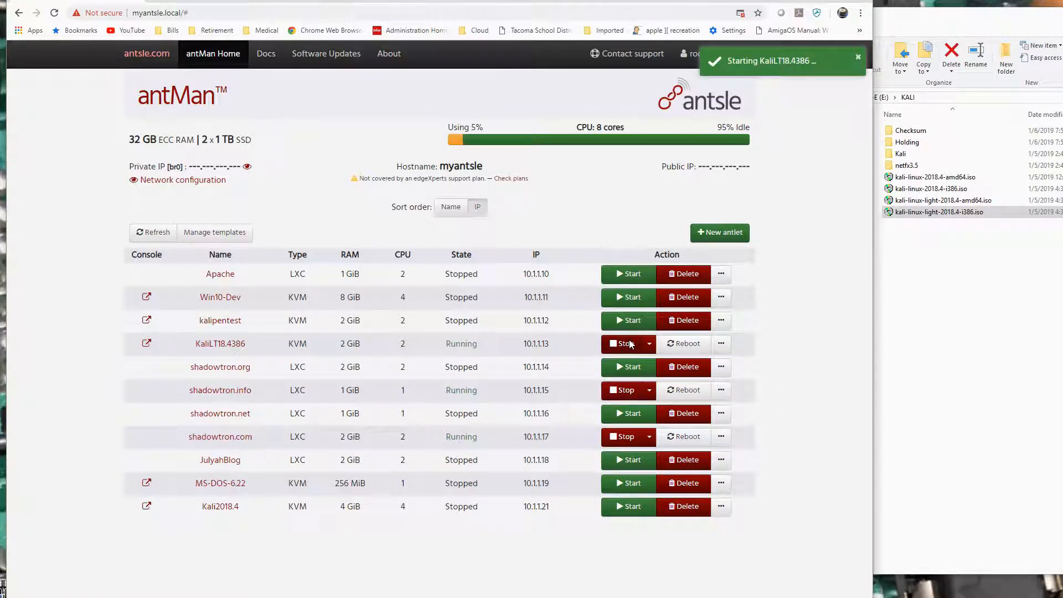
pyautogui.click(146, 344)
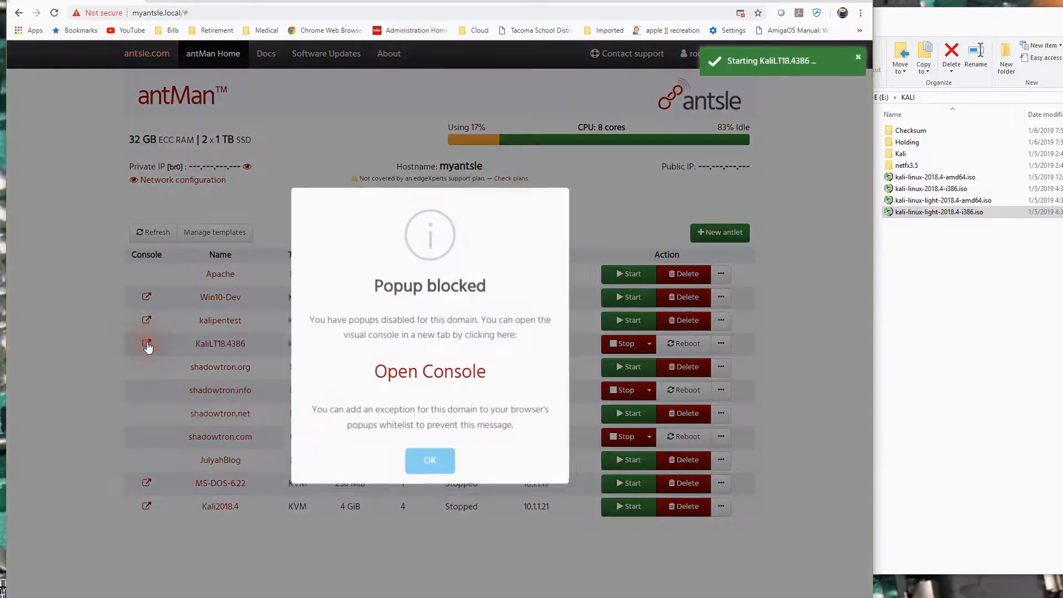
pyautogui.click(435, 370)
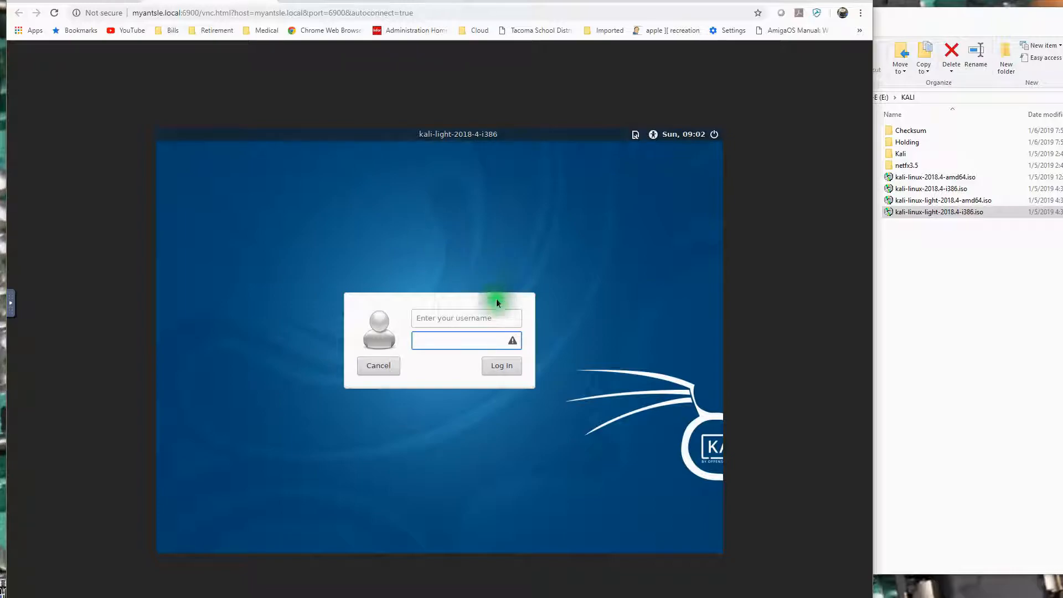
# Enter root in lowercase as the username on the Kali login screen.
pyautogui.click(441, 319)
pyautogui.write('ROOT')
pyautogui.press('Tab')
pyautogui.click(449, 319)
pyautogui.press('BackSpace')
pyautogui.press('BackSpace')
pyautogui.press('BackSpace')
pyautogui.press('BackSpace')
pyautogui.write('root')
pyautogui.press('Tab')
# Try repeatedly to log in as root by entering the account password.
pyautogui.write('••••••••••')
pyautogui.click(504, 367)
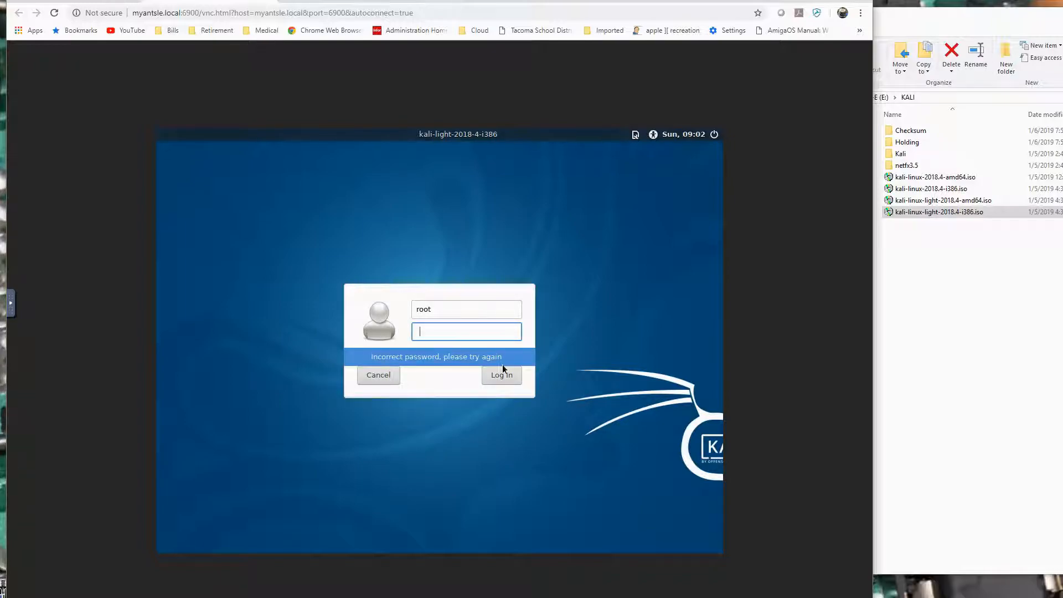
pyautogui.write('**********')
pyautogui.click(502, 366)
pyautogui.click(500, 376)
pyautogui.write('**********')
pyautogui.click(493, 374)
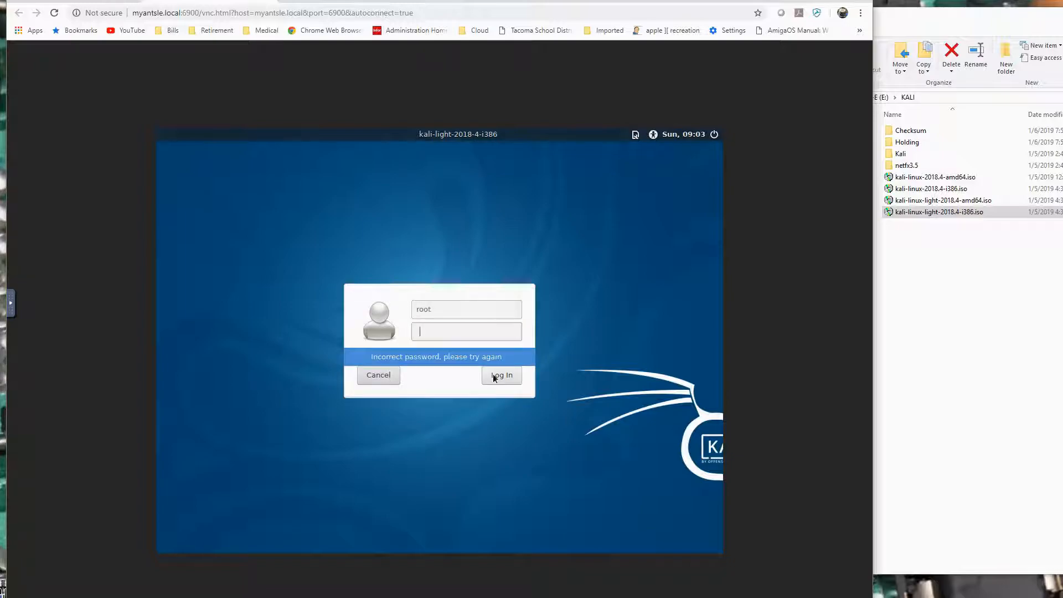
pyautogui.write('********')
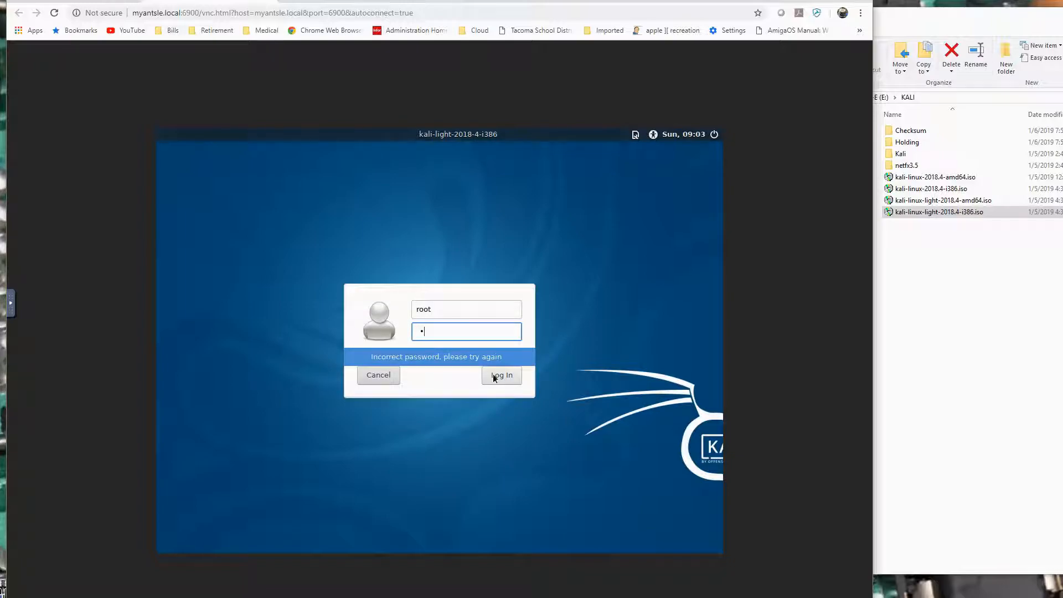
pyautogui.write('****')
pyautogui.click(496, 376)
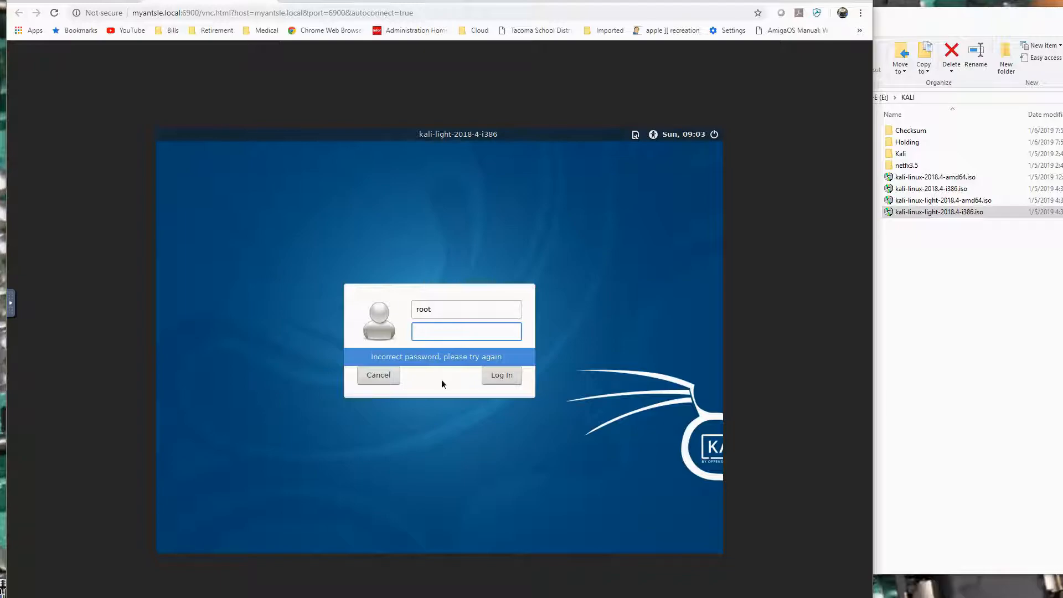
pyautogui.click(444, 330)
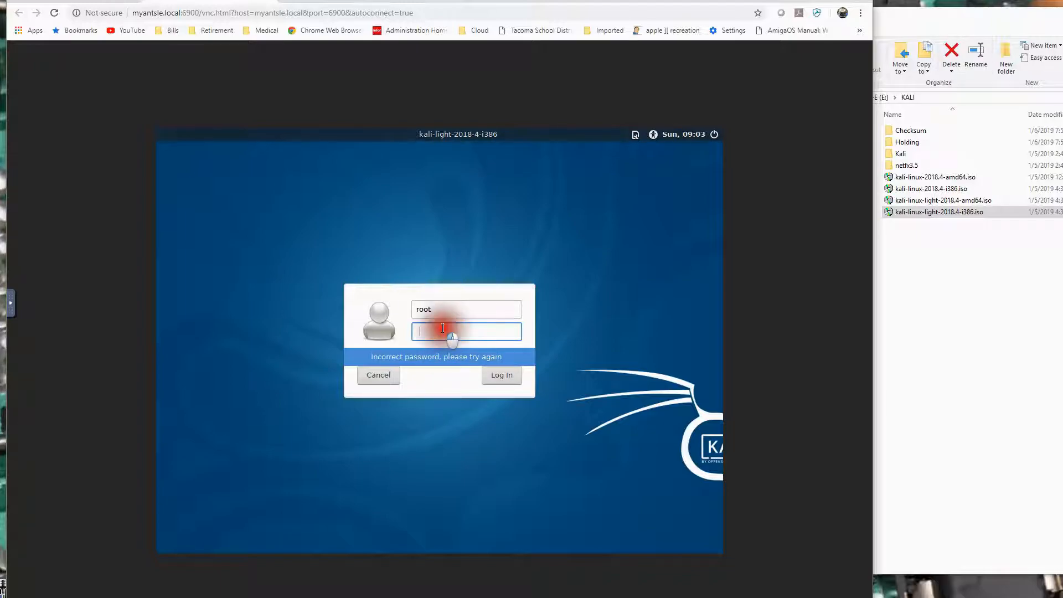
pyautogui.press('capslock')
pyautogui.press('capslock')
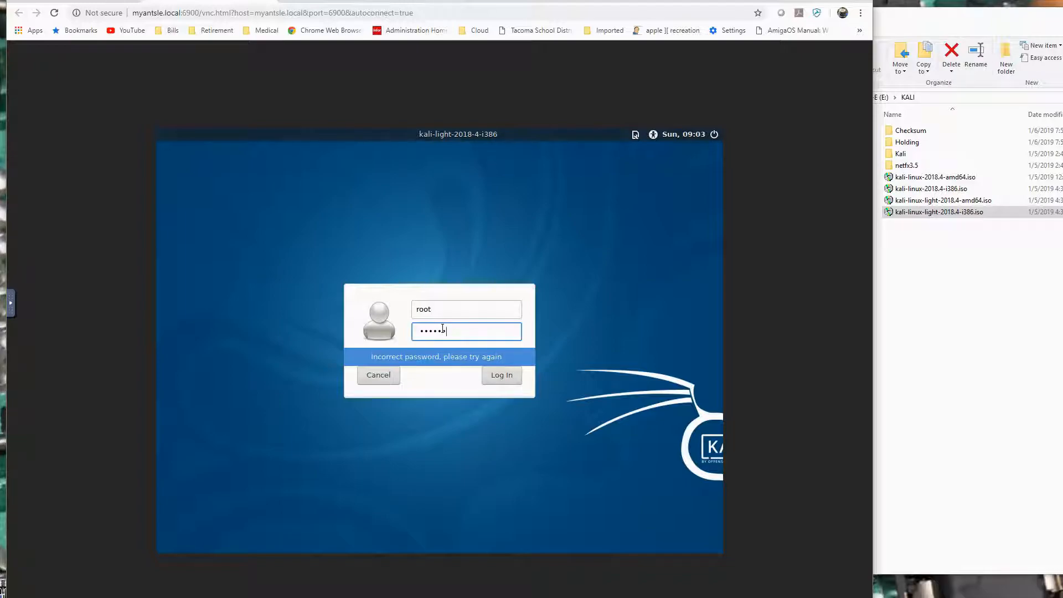
pyautogui.click(490, 377)
# Clear the partly entered password, enter the root account password again and log in to Kali.
pyautogui.press('BackSpace')
pyautogui.press('BackSpace')
pyautogui.press('BackSpace')
pyautogui.press('capslock')
pyautogui.click(502, 375)
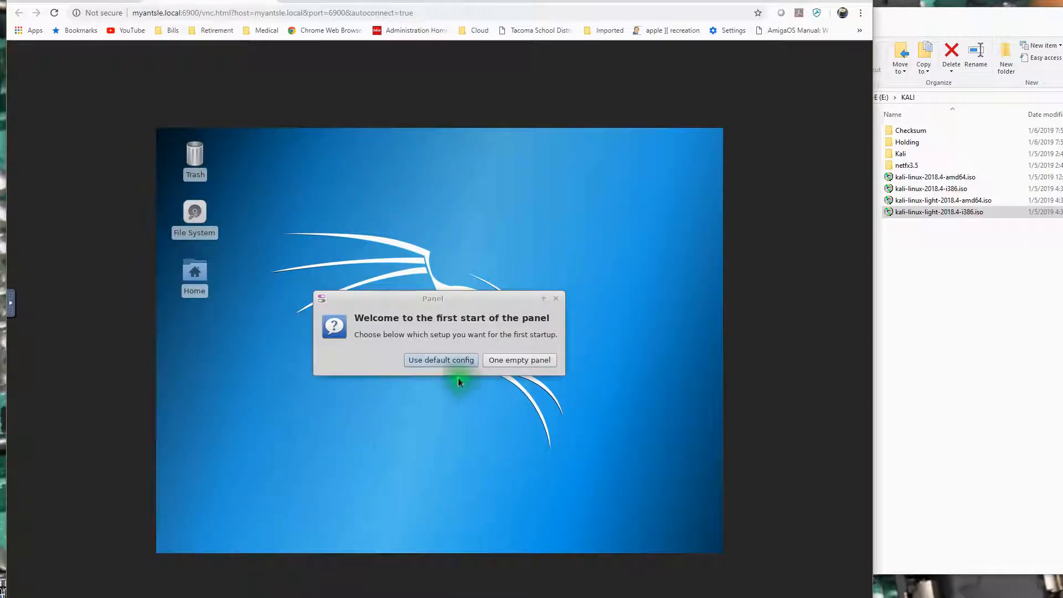
# Set up the Xfce panel with the default config and launch the Kali web browser.
pyautogui.click(441, 360)
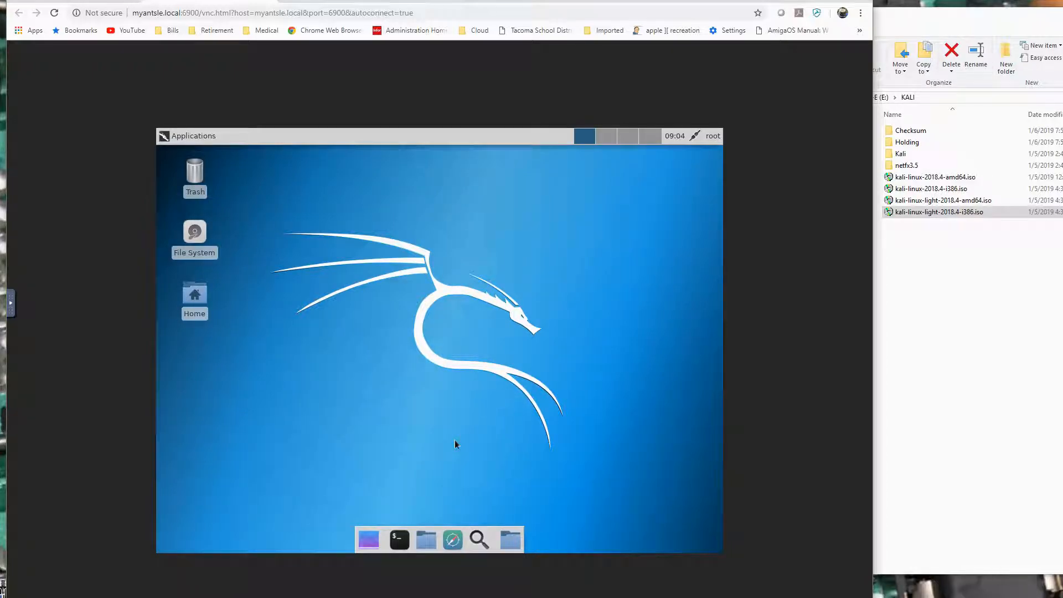
pyautogui.click(190, 137)
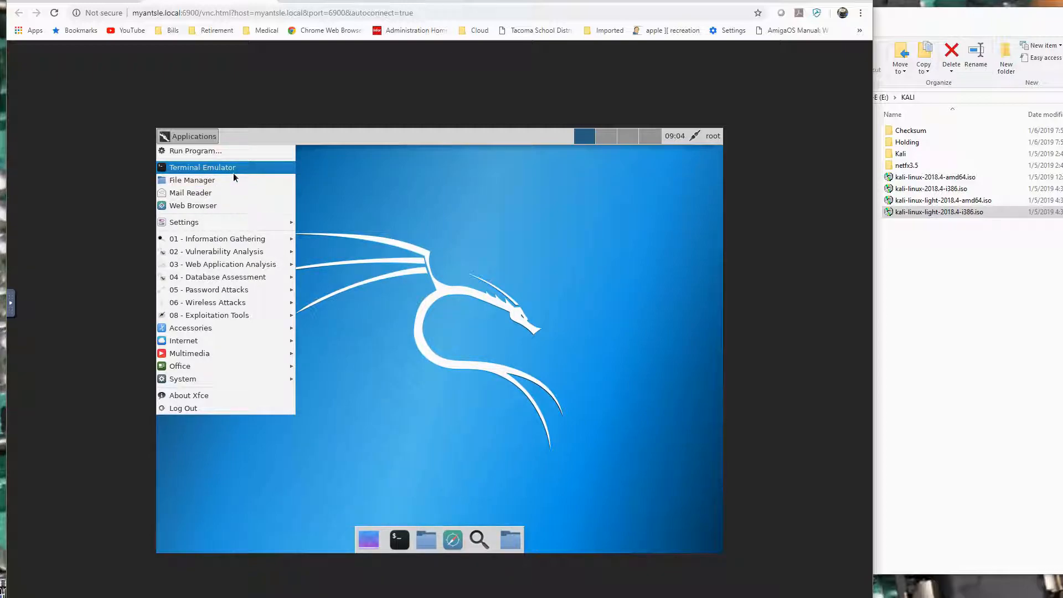
pyautogui.click(222, 205)
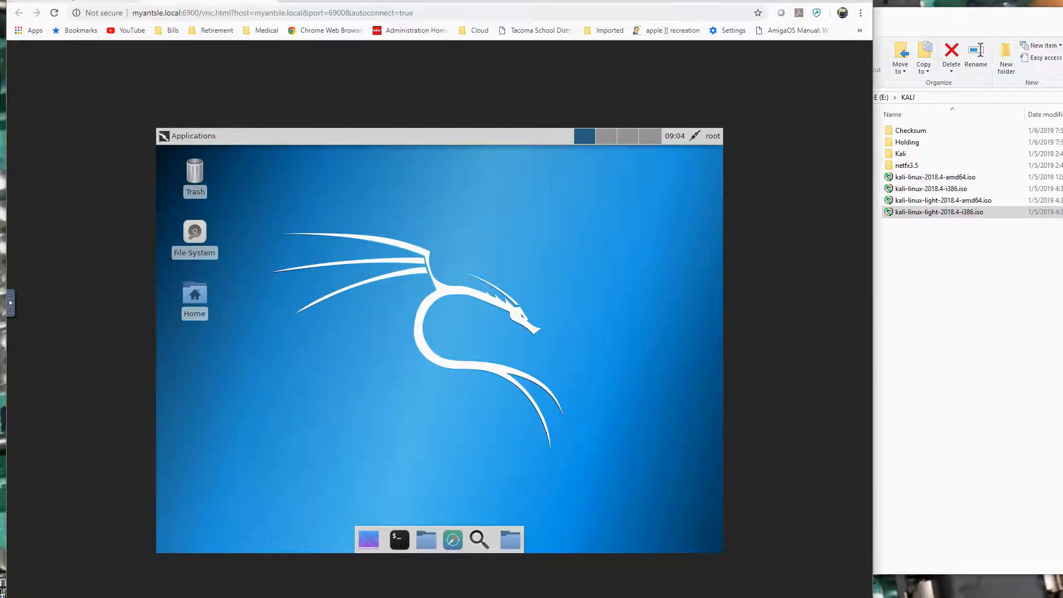
# Dismiss the blocked popup notice in the antMan antlet list and return to the Kali console.
pyautogui.click(69, 2)
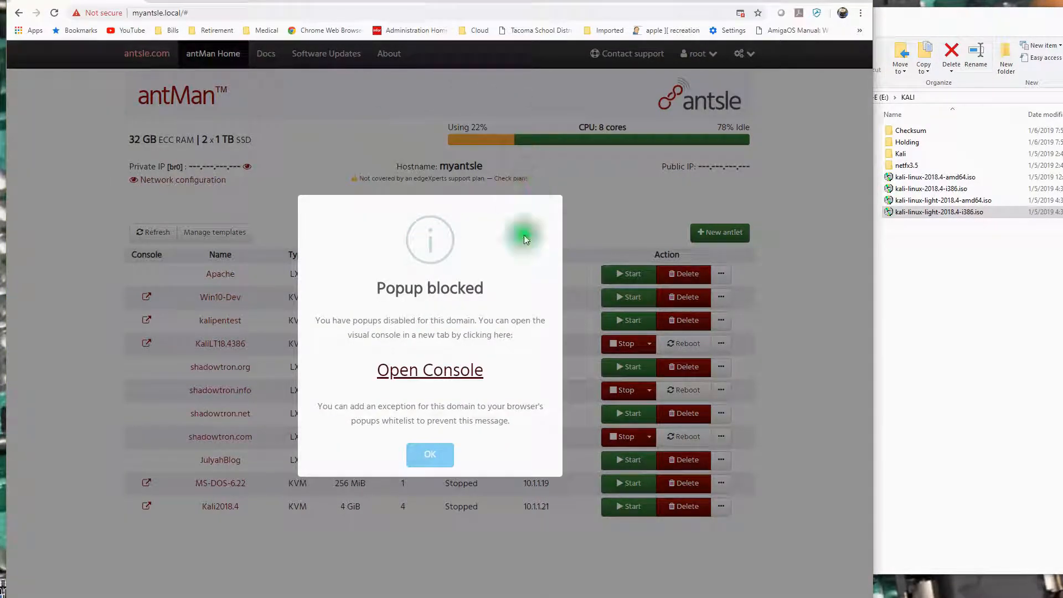
pyautogui.click(430, 454)
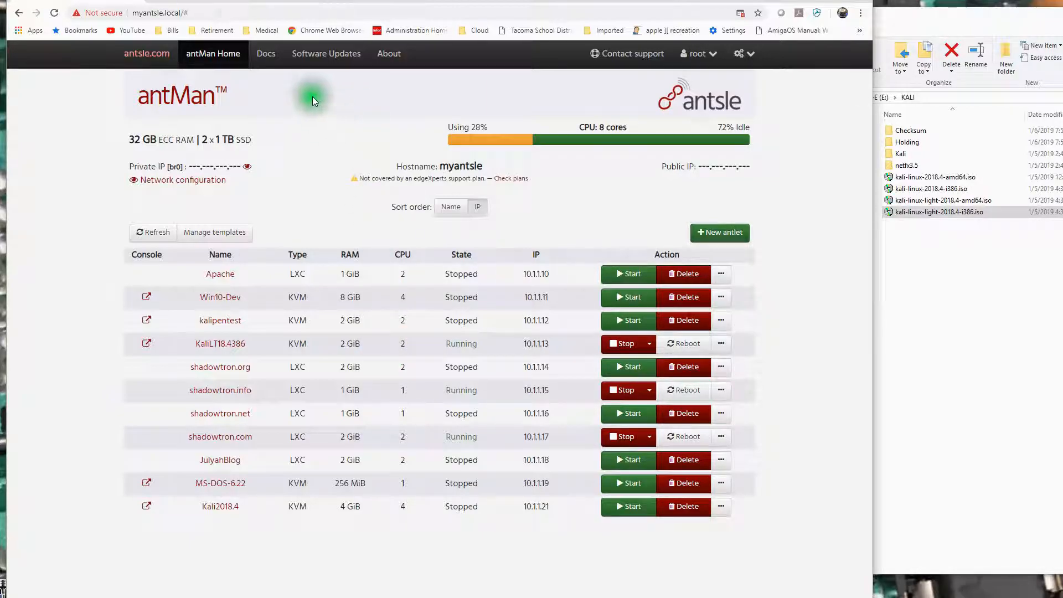
pyautogui.click(228, 1)
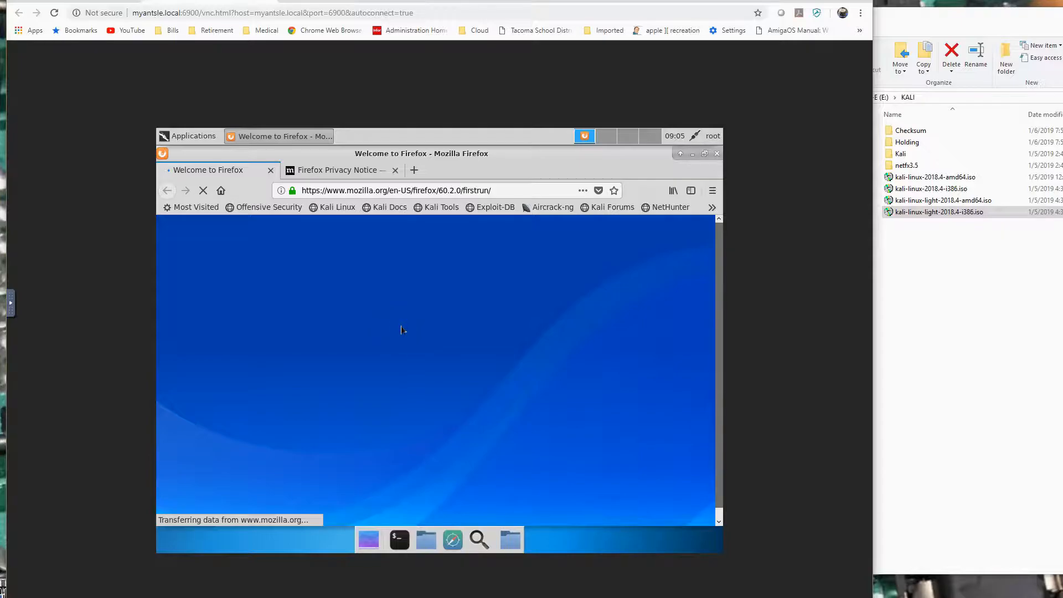
# Look through Kali's installed application categories, including Accessories, Internet, Multimedia, Office and System.
pyautogui.click(188, 137)
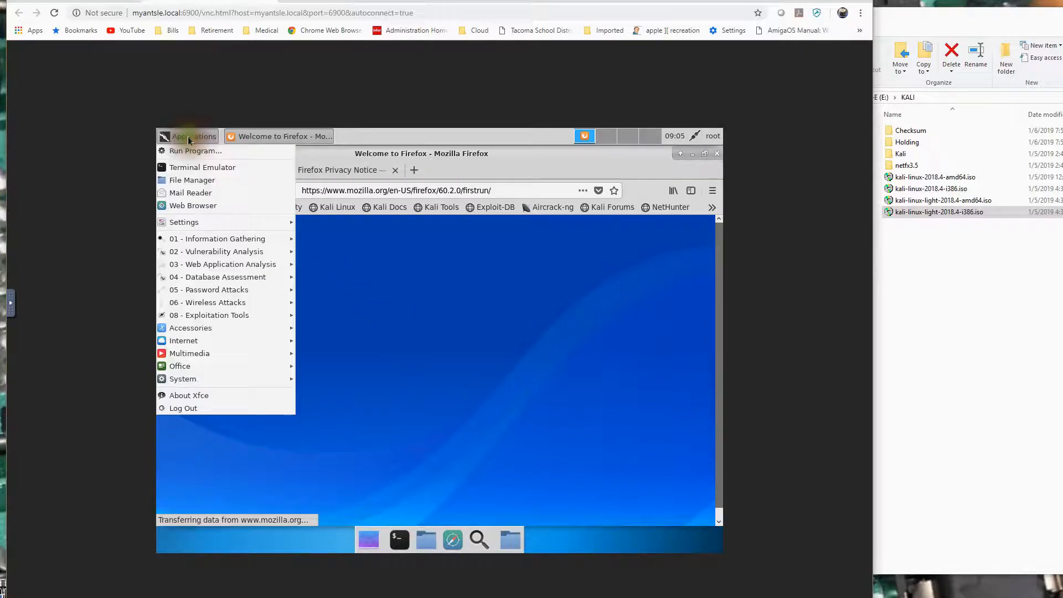
pyautogui.click(222, 276)
pyautogui.moveTo(217, 328)
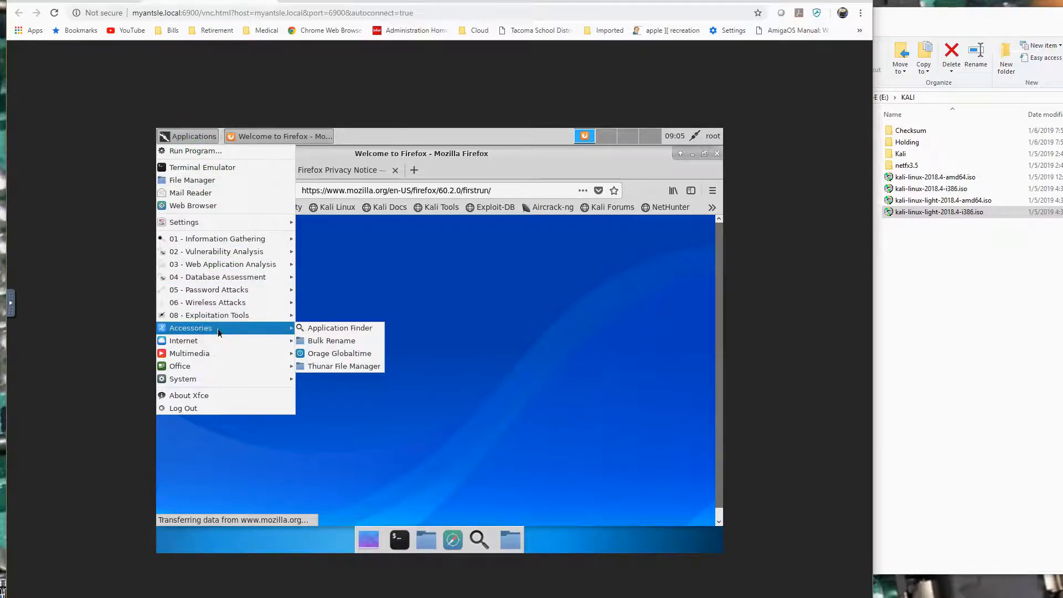
pyautogui.click(224, 341)
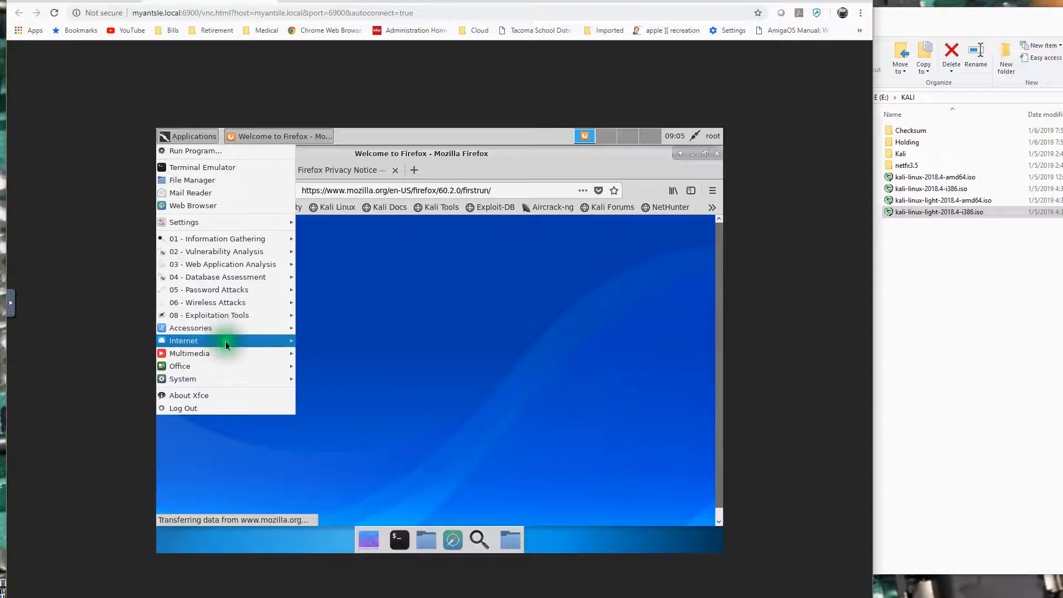
pyautogui.click(227, 350)
pyautogui.click(230, 361)
pyautogui.click(232, 374)
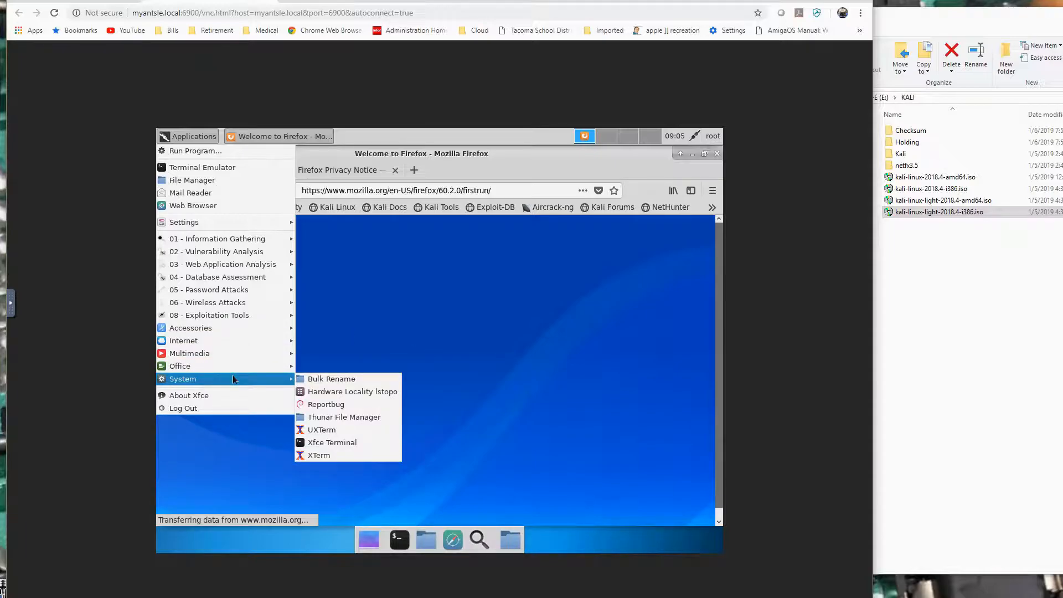
pyautogui.click(397, 312)
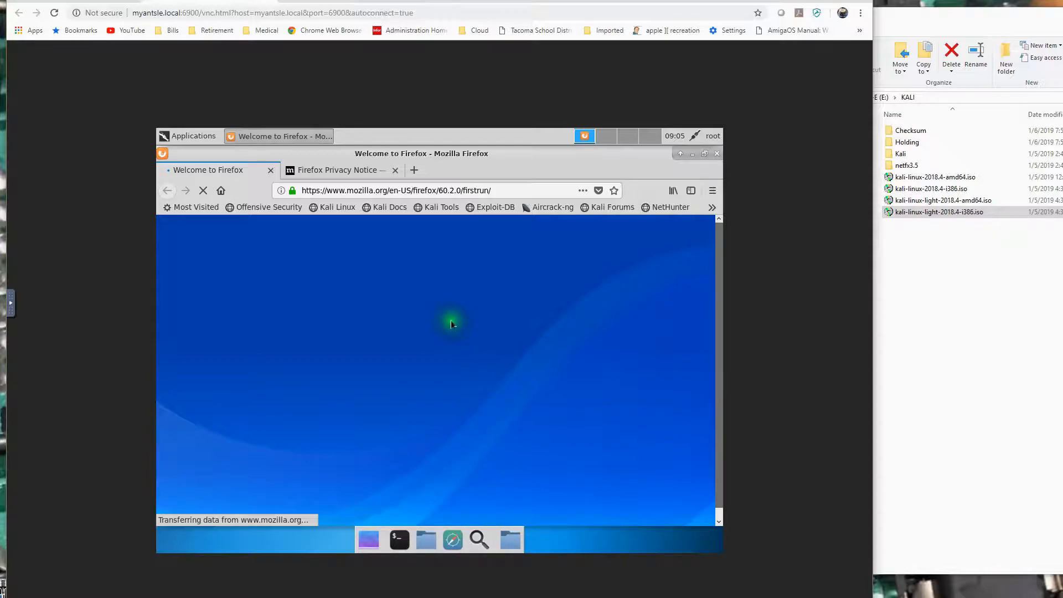
pyautogui.click(425, 322)
pyautogui.rightClick(425, 319)
pyautogui.click(283, 281)
# Examine which configuration tools Kali offers in its Settings category.
pyautogui.click(188, 135)
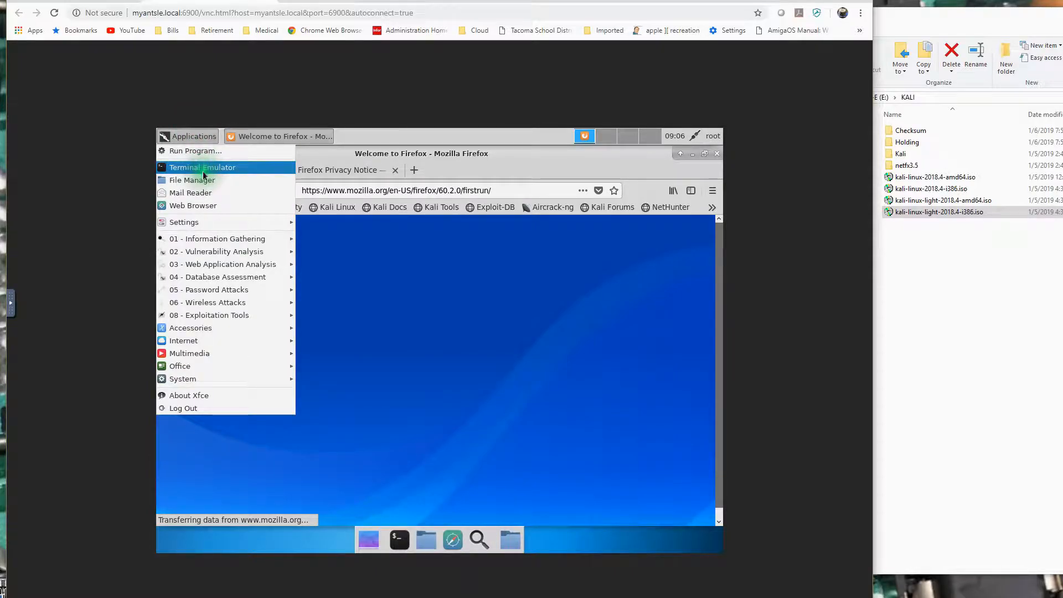
pyautogui.click(221, 225)
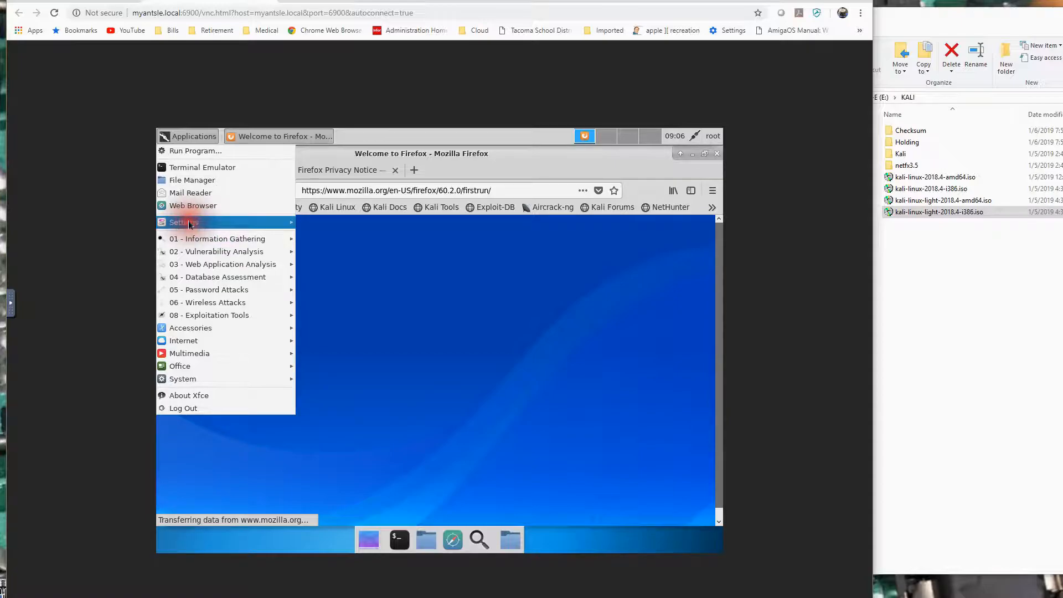
pyautogui.moveTo(221, 225)
pyautogui.click(335, 224)
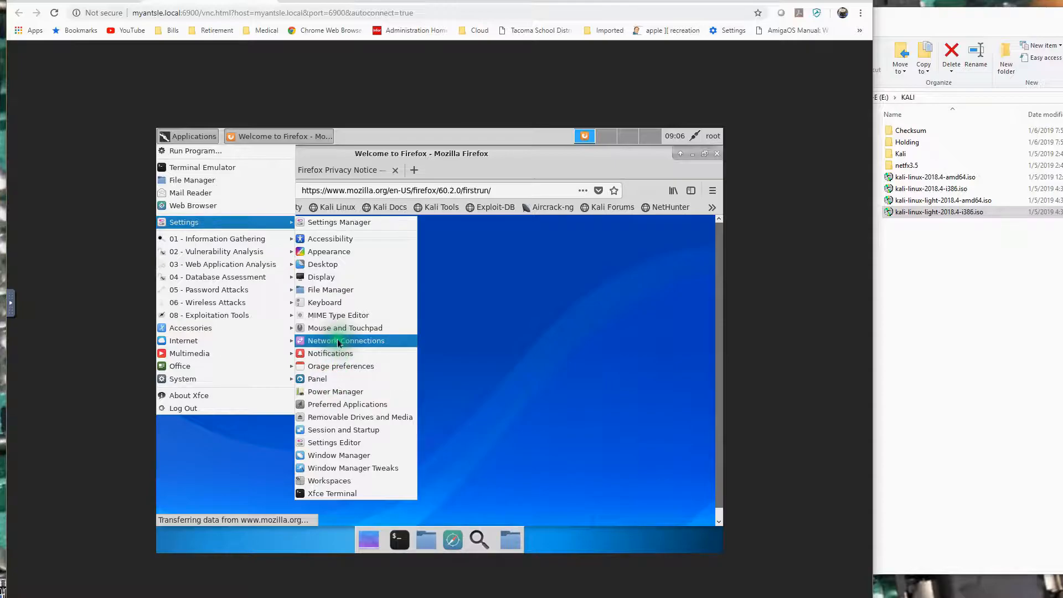
# Leave the applications list and close the Kali web browser, including both of its open tabs.
pyautogui.click(336, 292)
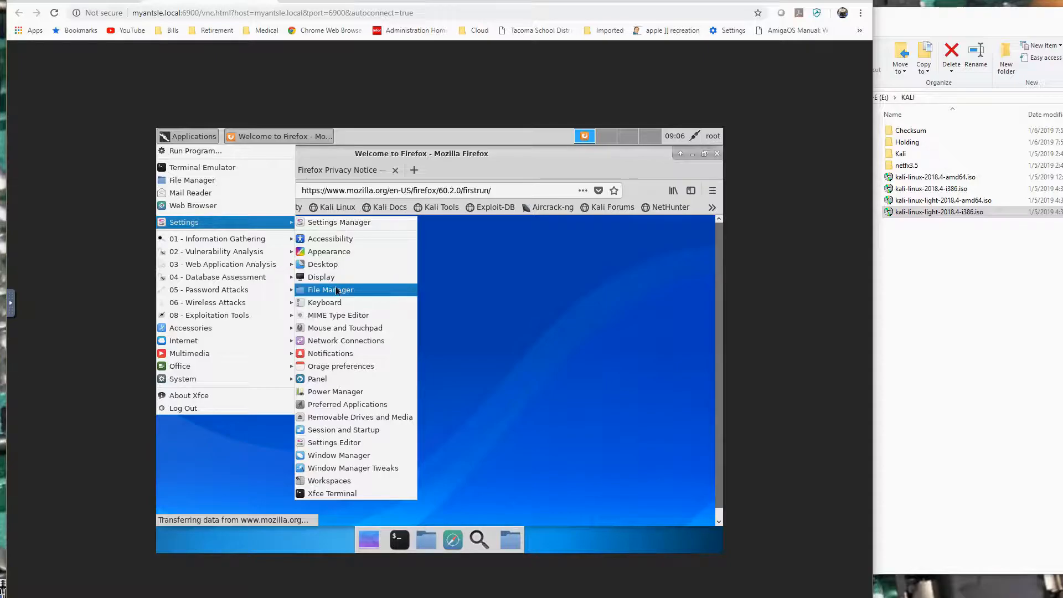
pyautogui.click(540, 314)
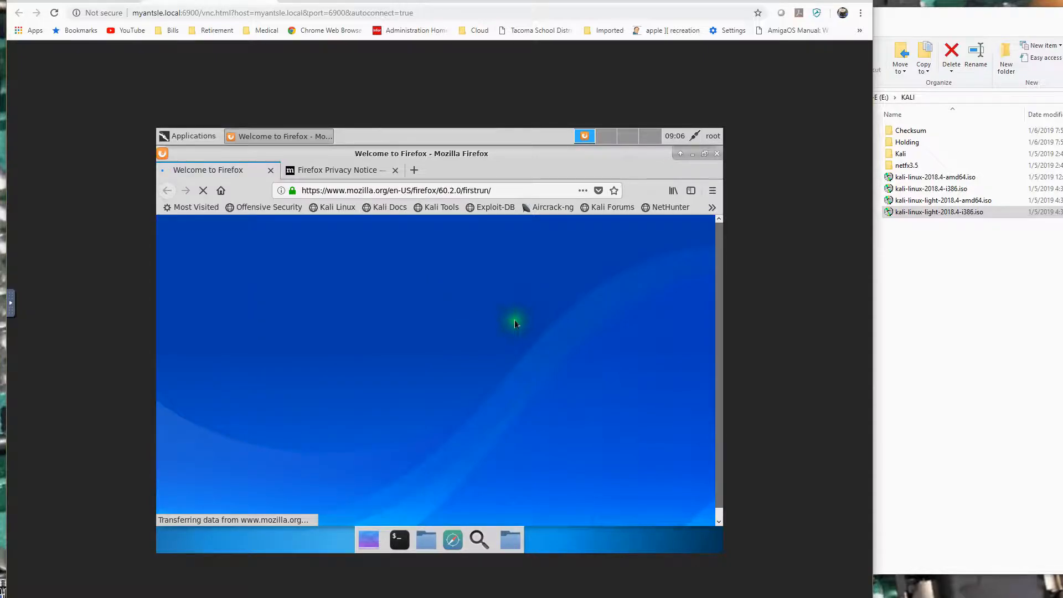
pyautogui.click(714, 155)
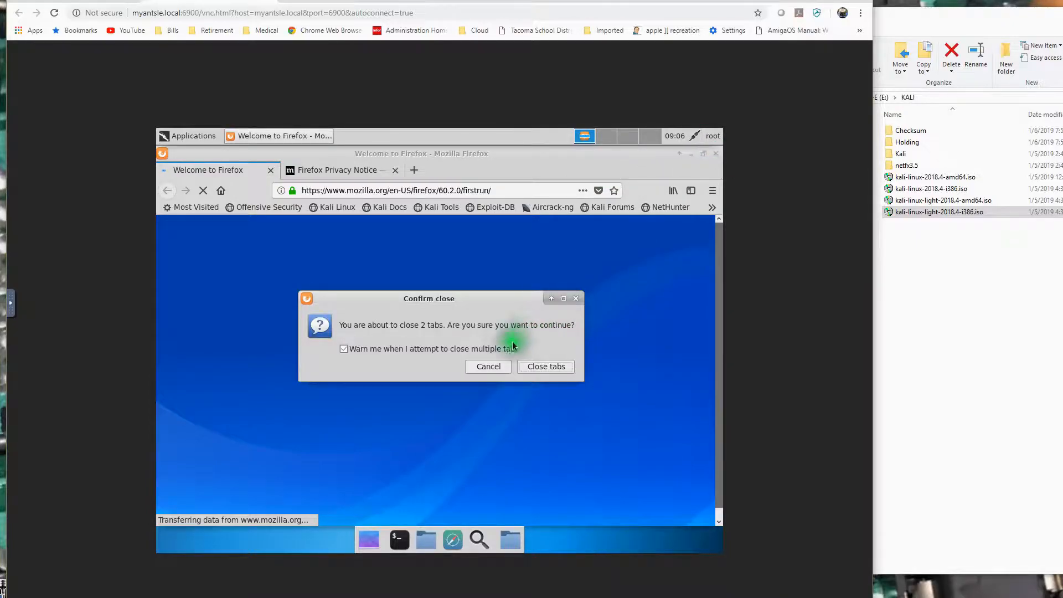
pyautogui.click(545, 367)
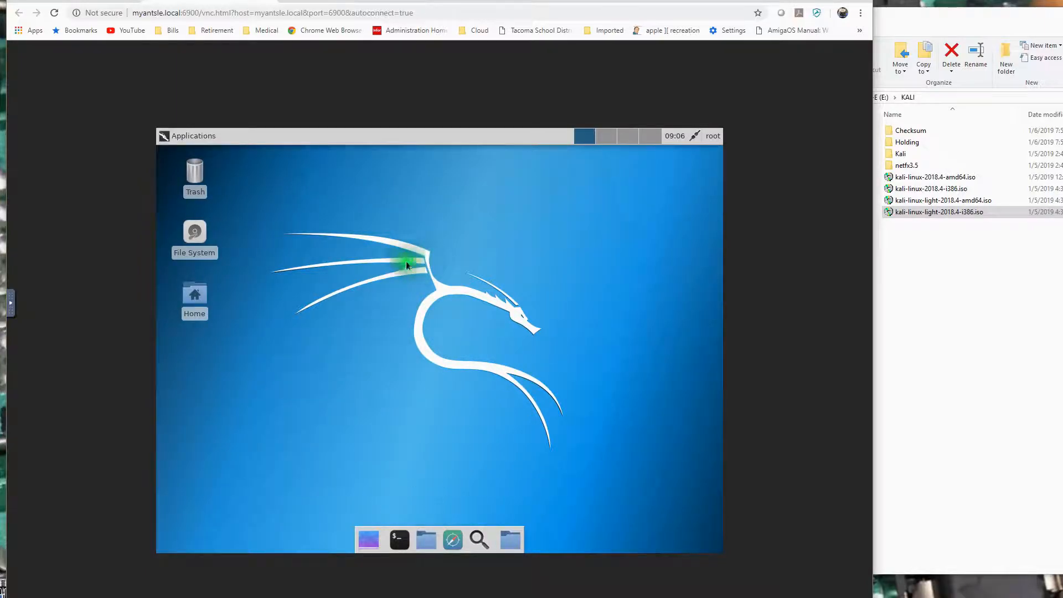
# Shut down the Kali system from its desktop session and confirm the shutdown.
pyautogui.click(711, 138)
pyautogui.click(693, 196)
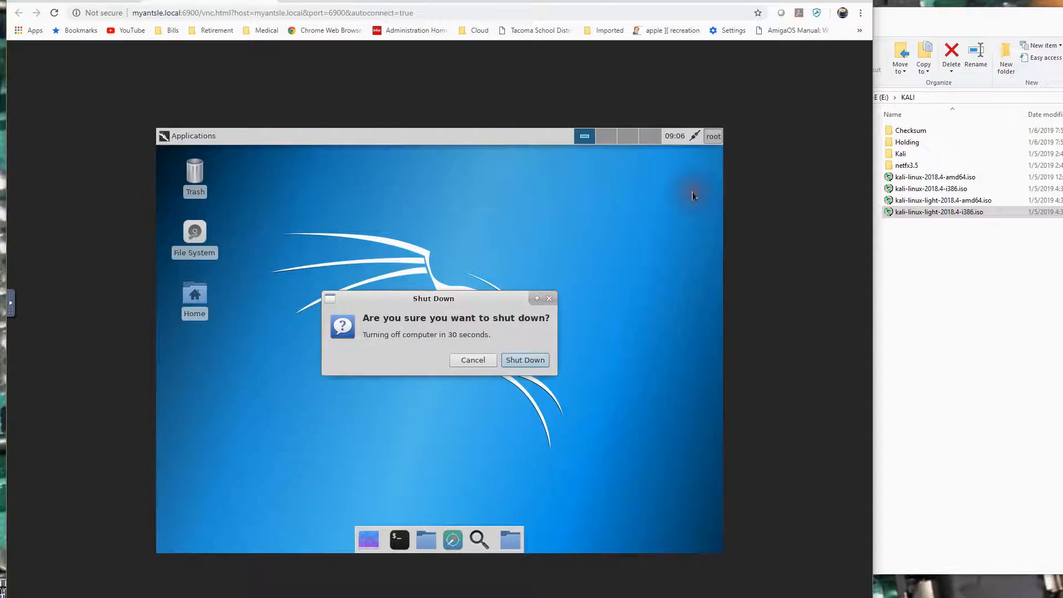
pyautogui.click(520, 361)
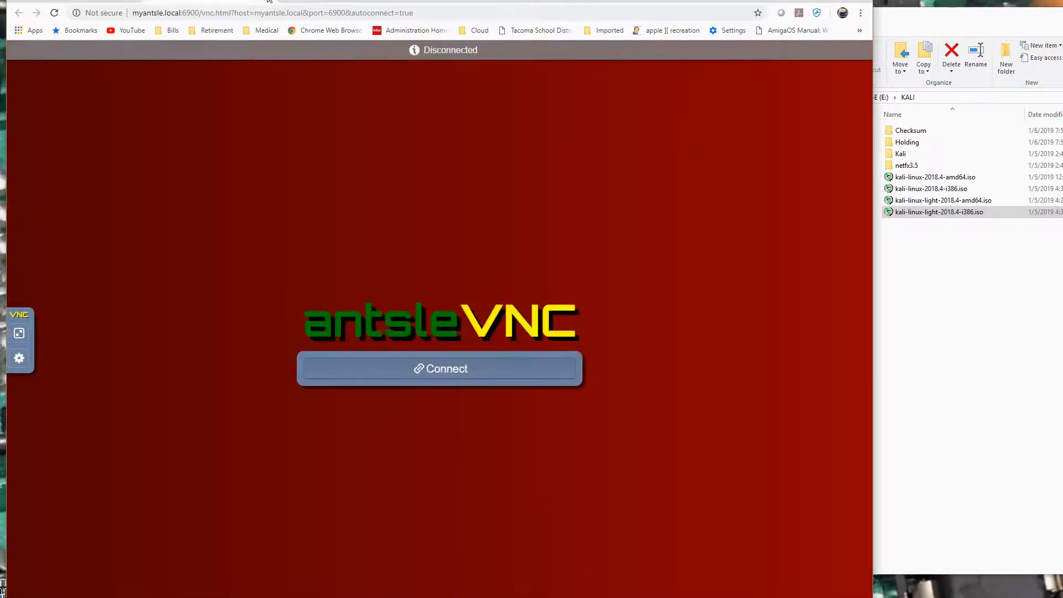
# Back in the antMan antlet list, set the RAM of KaliLT18.4386 to 4 GiB and update its properties.
pyautogui.click(269, 2)
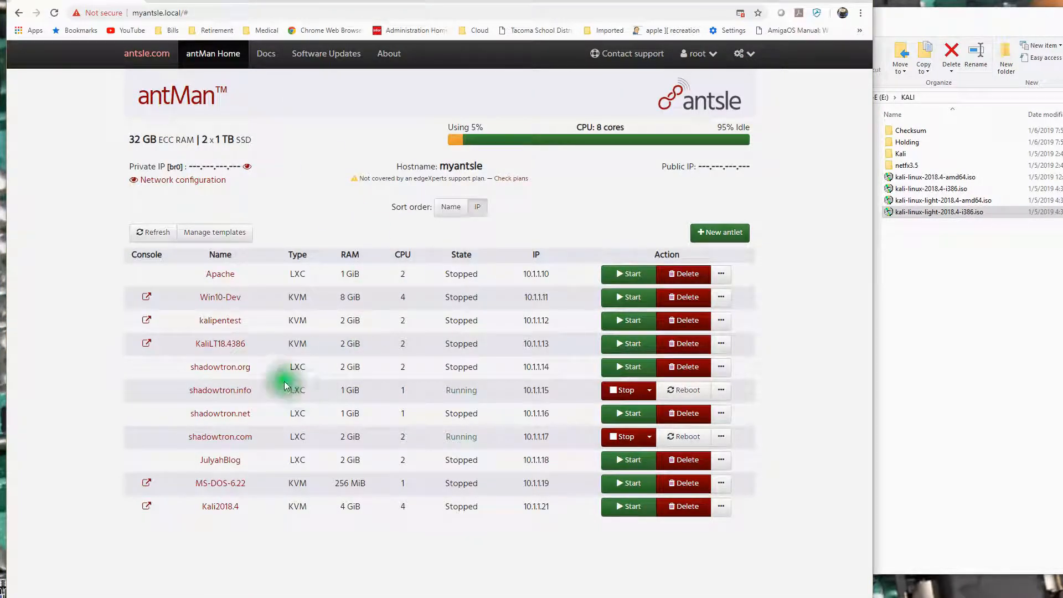
pyautogui.click(228, 345)
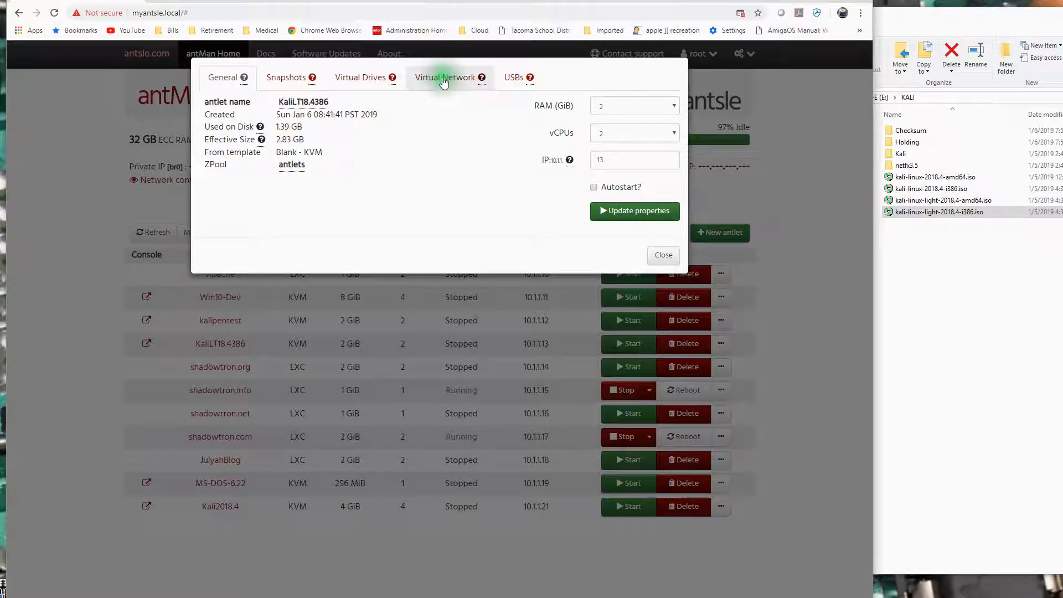
pyautogui.click(673, 108)
pyautogui.click(618, 227)
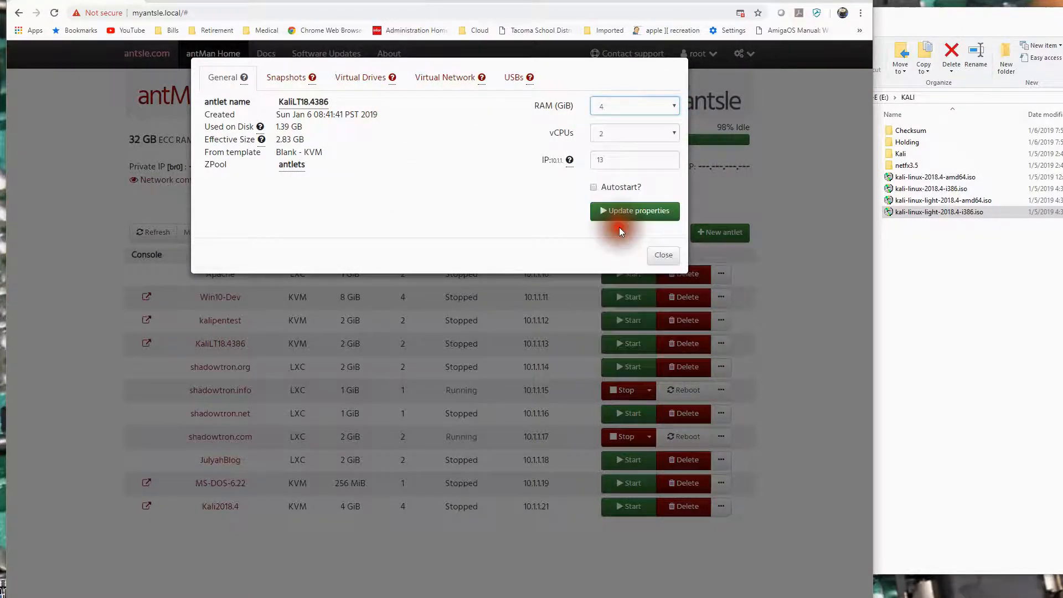
pyautogui.click(640, 211)
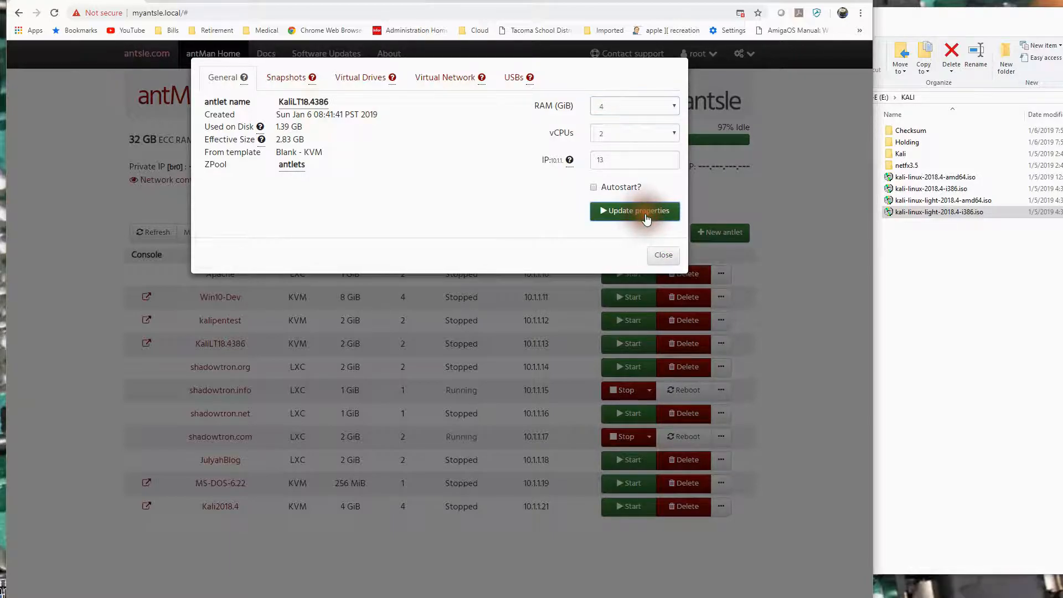
pyautogui.click(662, 254)
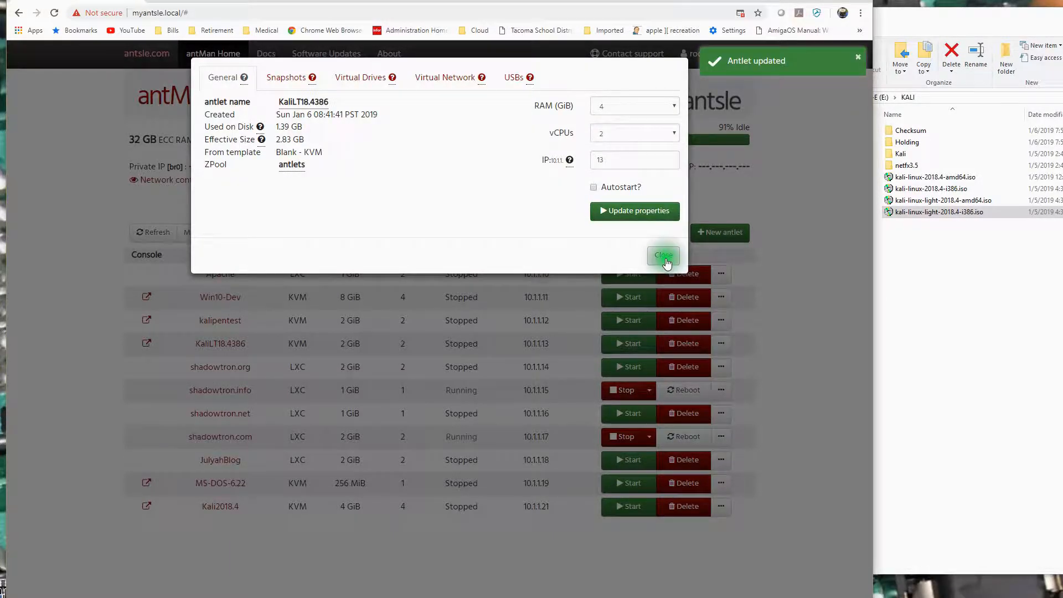
pyautogui.click(308, 340)
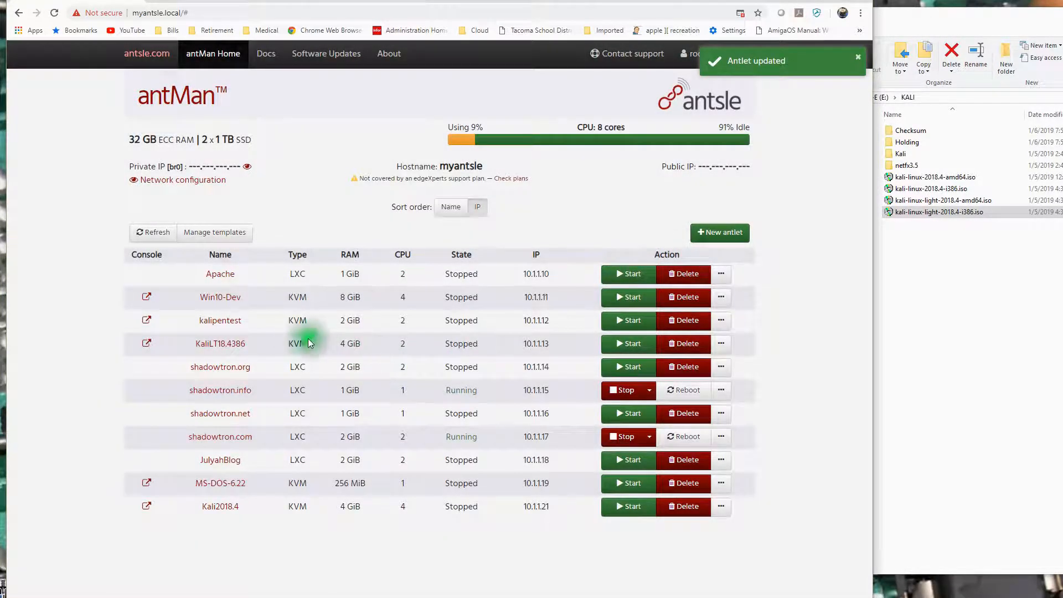
# Start the KaliLT18.4386 antlet and open its visual console.
pyautogui.click(630, 343)
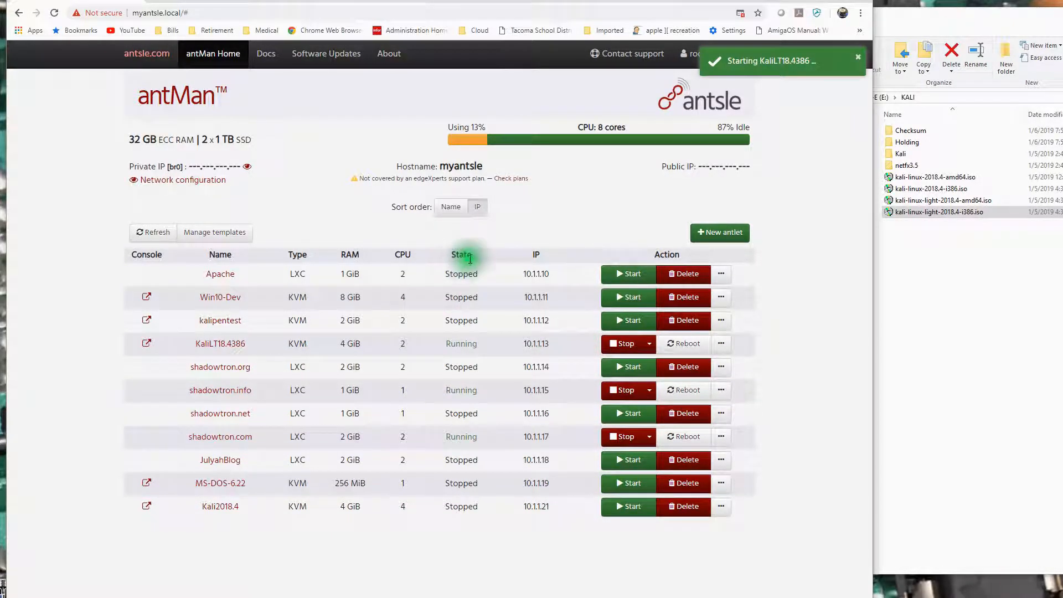
pyautogui.click(147, 343)
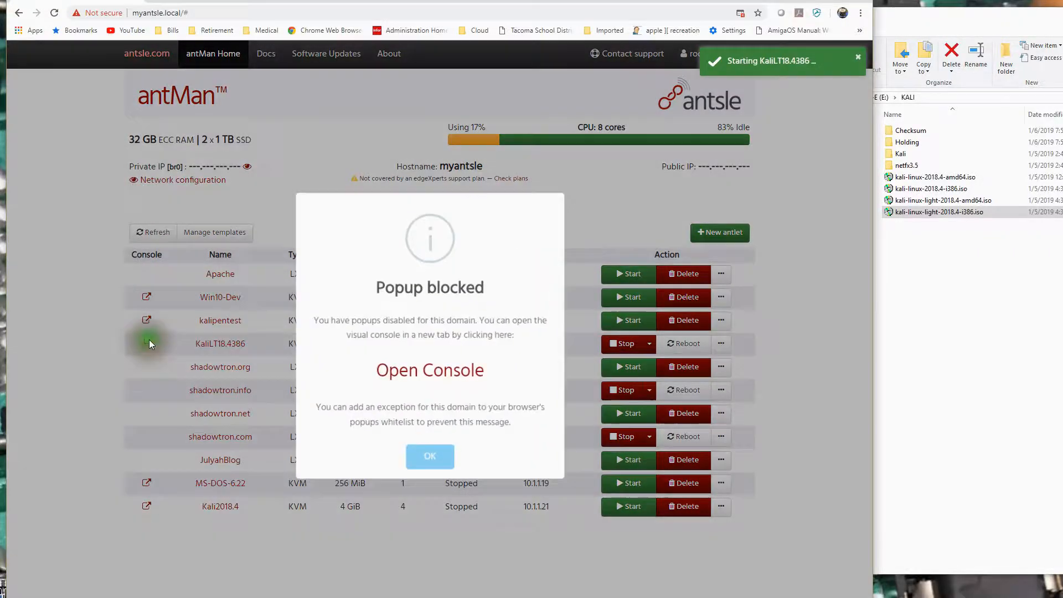
pyautogui.click(404, 371)
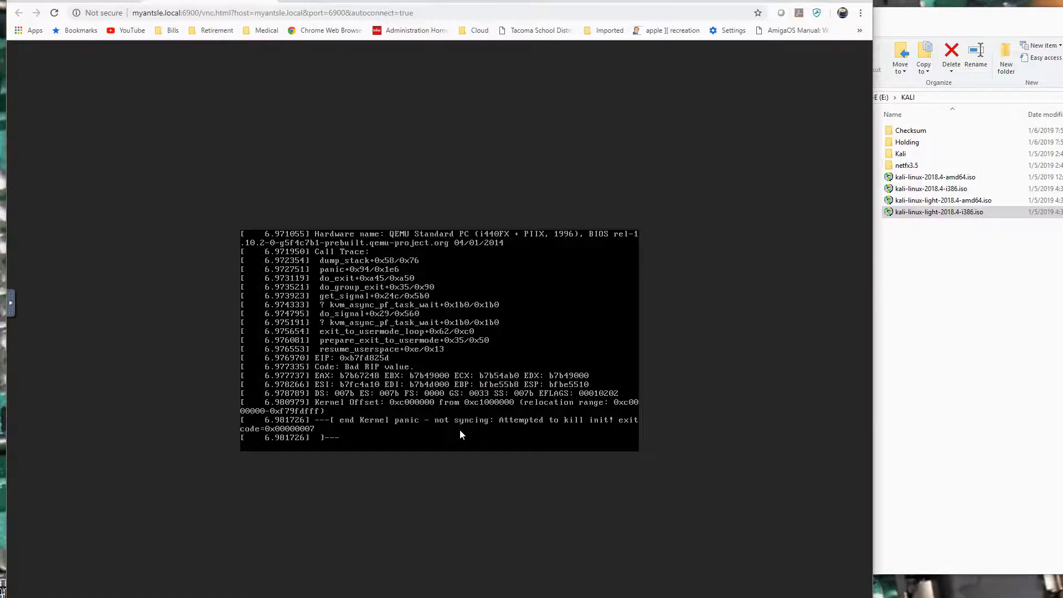
# Return to the antMan list, dismiss the blocked popup notice and try to stop or reboot the KaliLT18.4386 antlet.
pyautogui.click(272, 3)
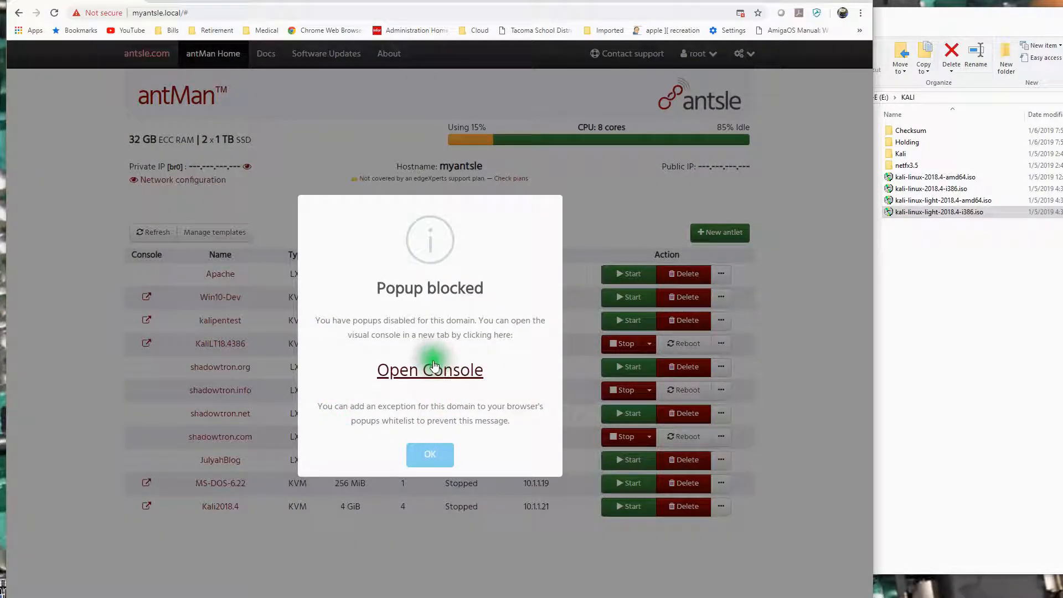
pyautogui.click(437, 455)
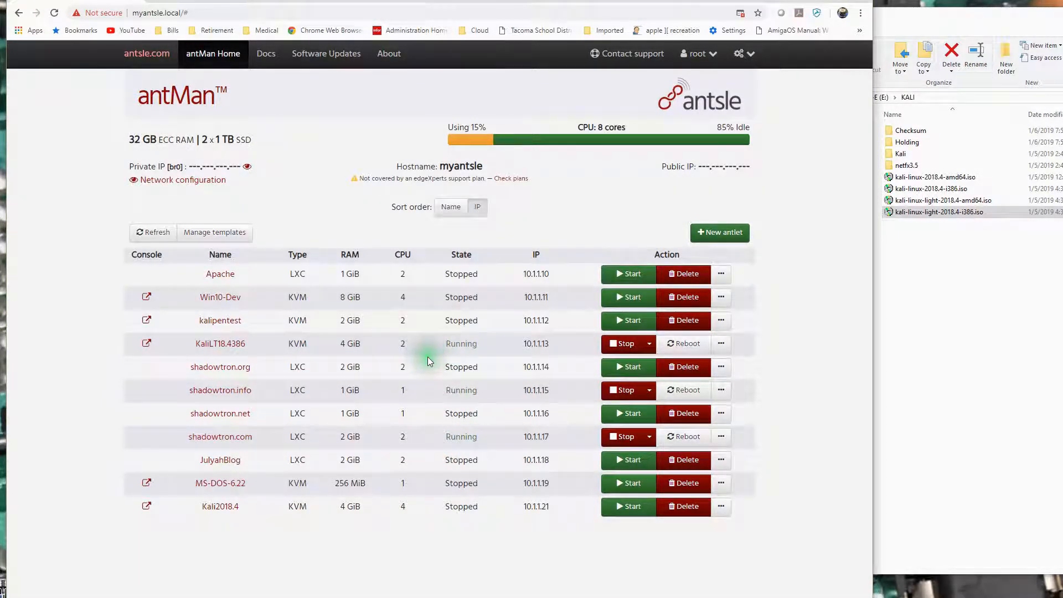
pyautogui.click(623, 344)
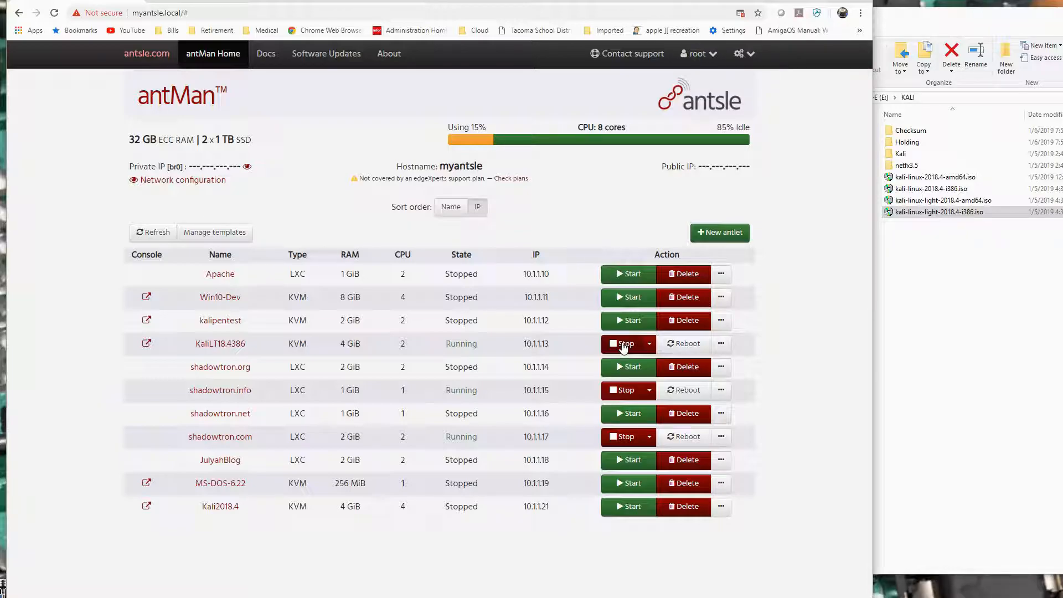
pyautogui.click(470, 348)
pyautogui.click(722, 343)
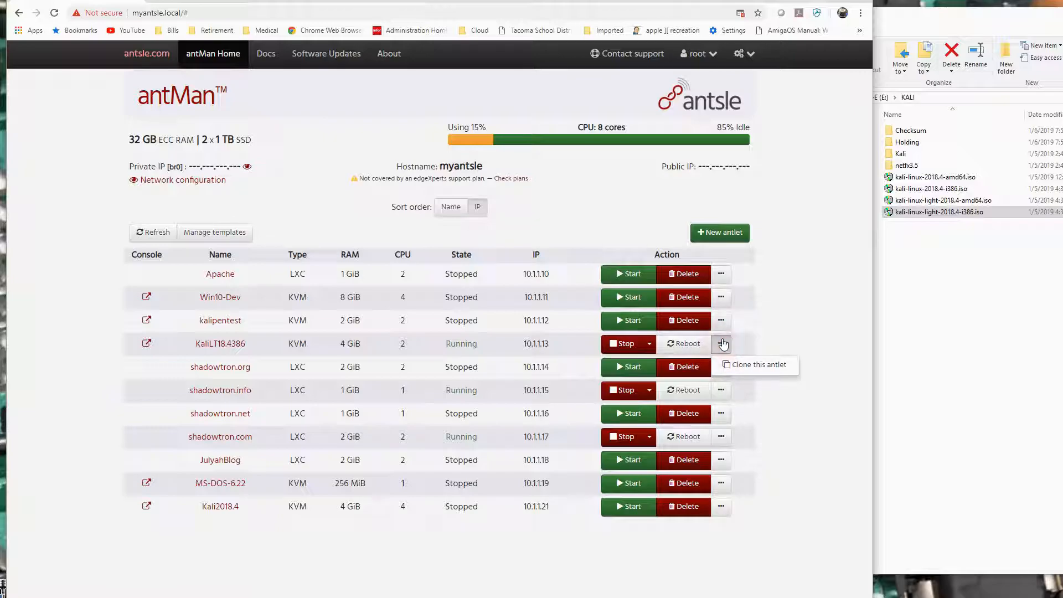
pyautogui.click(808, 343)
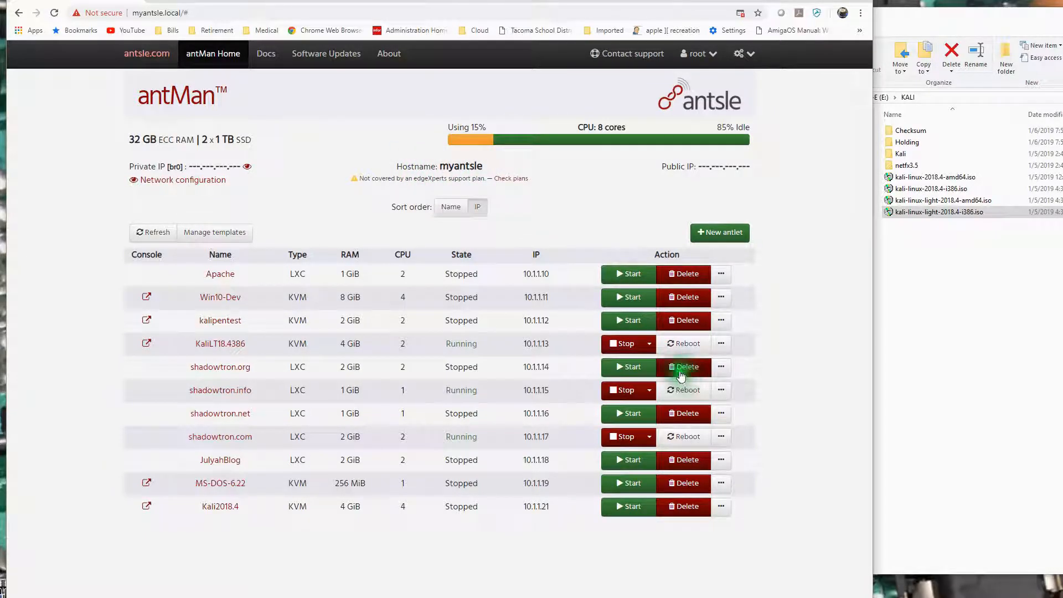
pyautogui.click(684, 343)
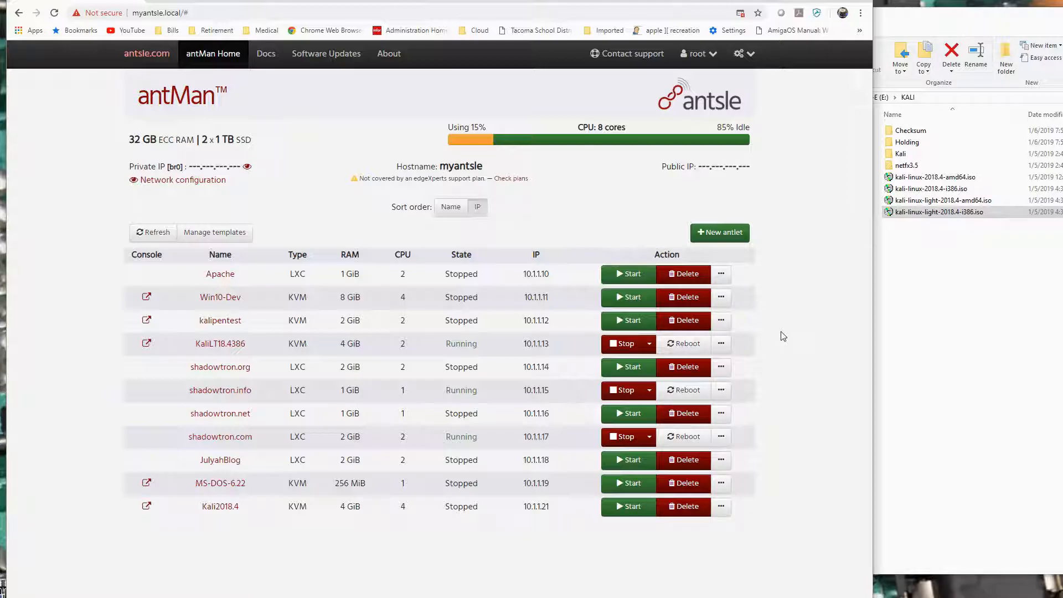
# Check the boot output in the KaliLT18.4386 console and return to the antlet list.
pyautogui.click(146, 343)
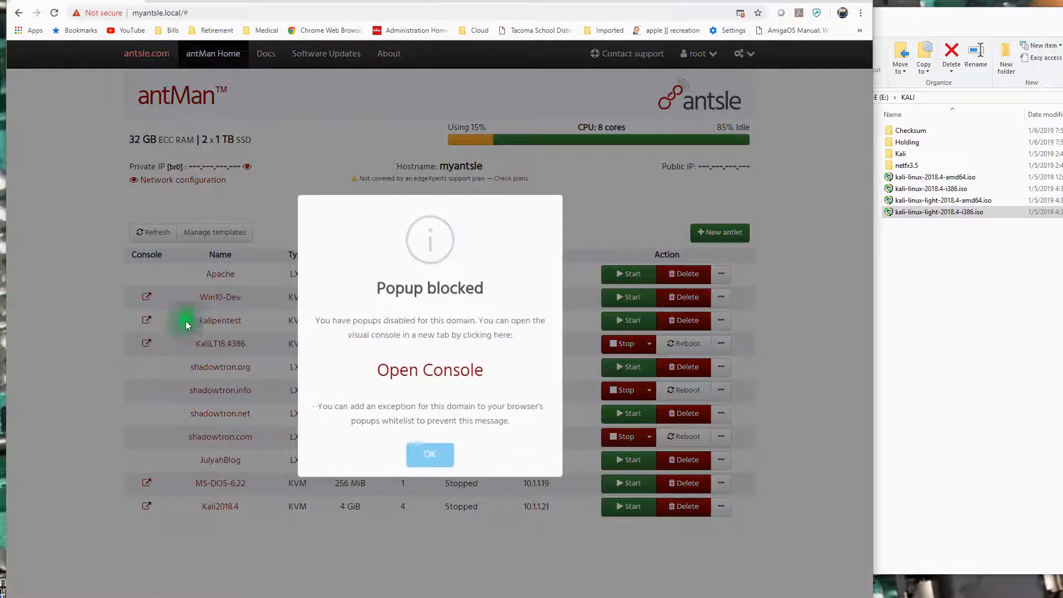
pyautogui.click(441, 371)
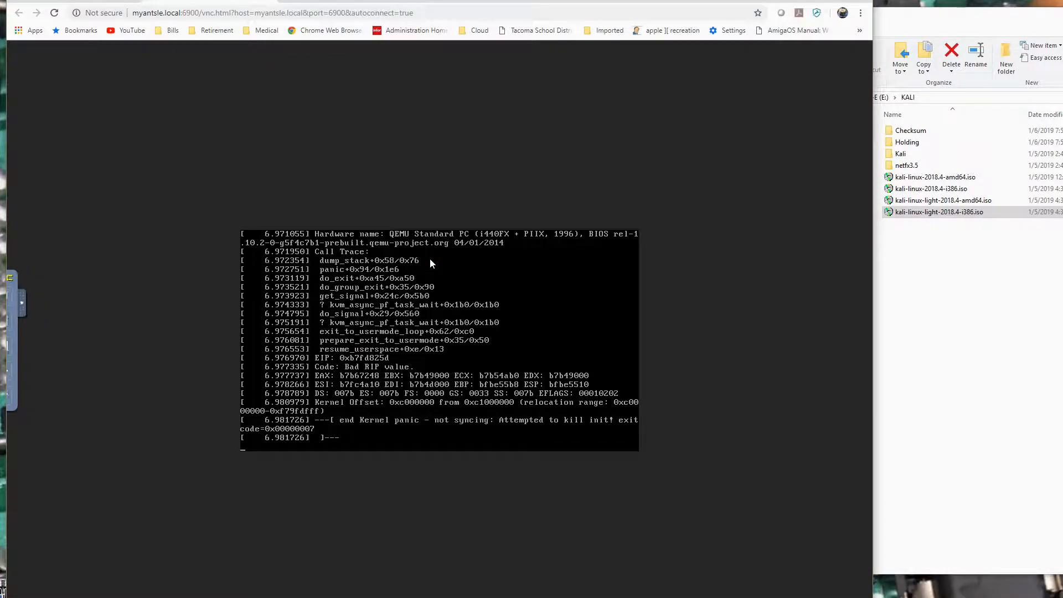
pyautogui.click(82, 1)
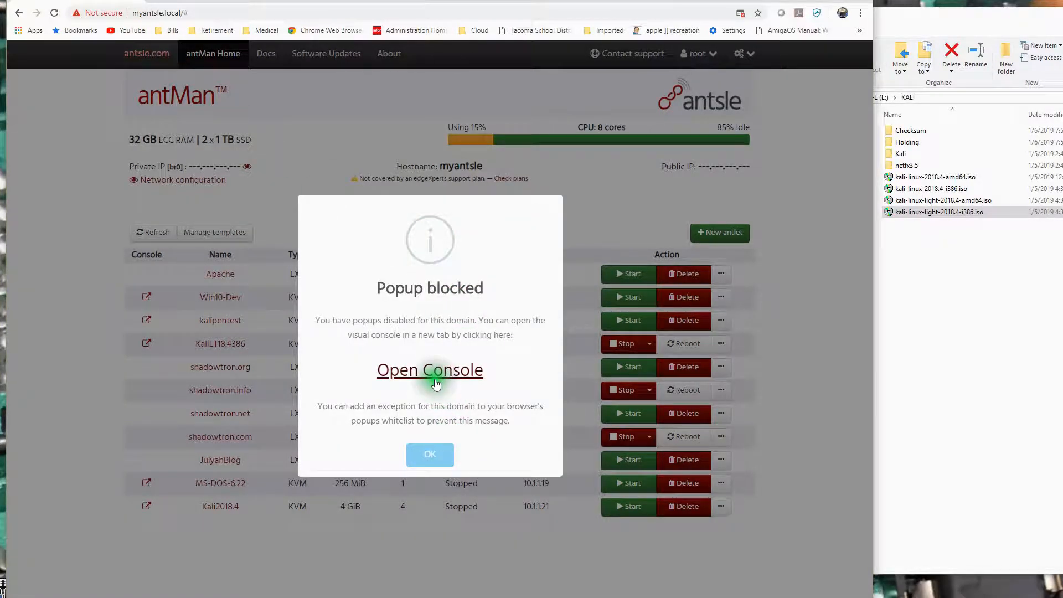
# Dismiss the blocked popup notice and force stop the KaliLT18.4386 antlet, confirming the action.
pyautogui.click(431, 462)
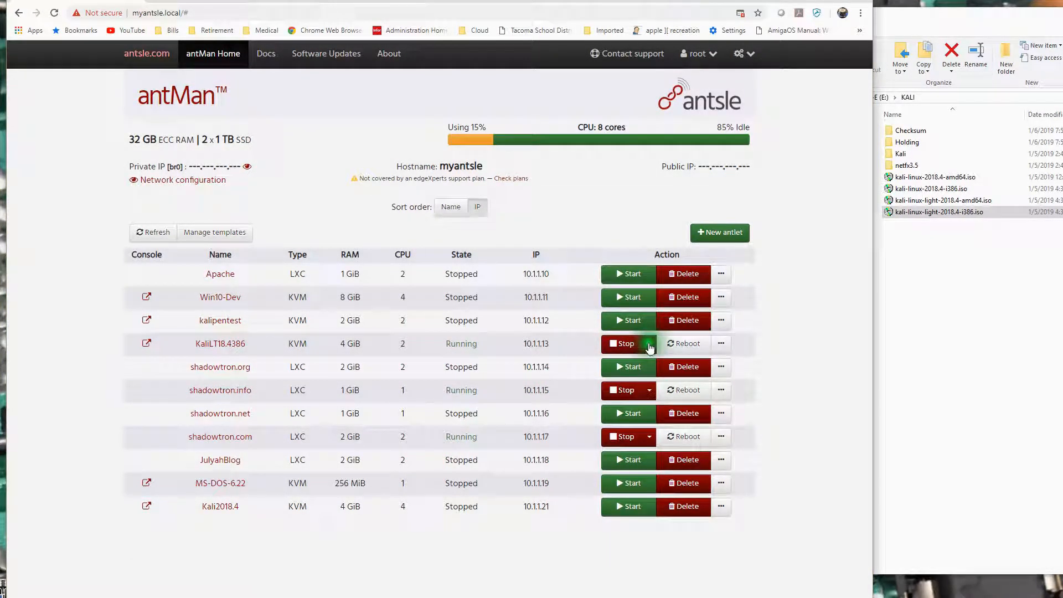
pyautogui.click(649, 344)
pyautogui.click(630, 381)
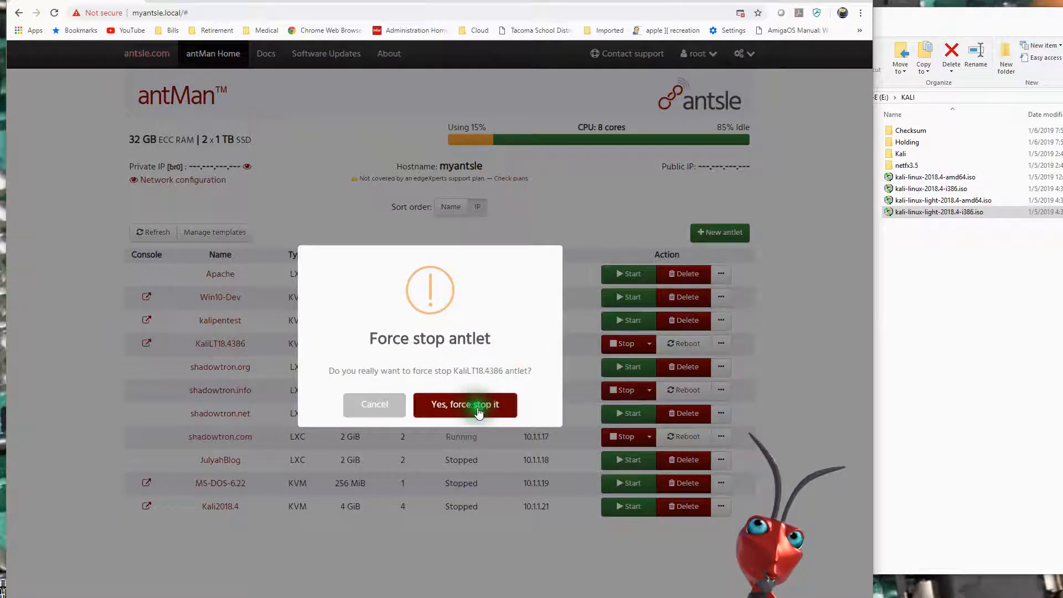
pyautogui.click(475, 406)
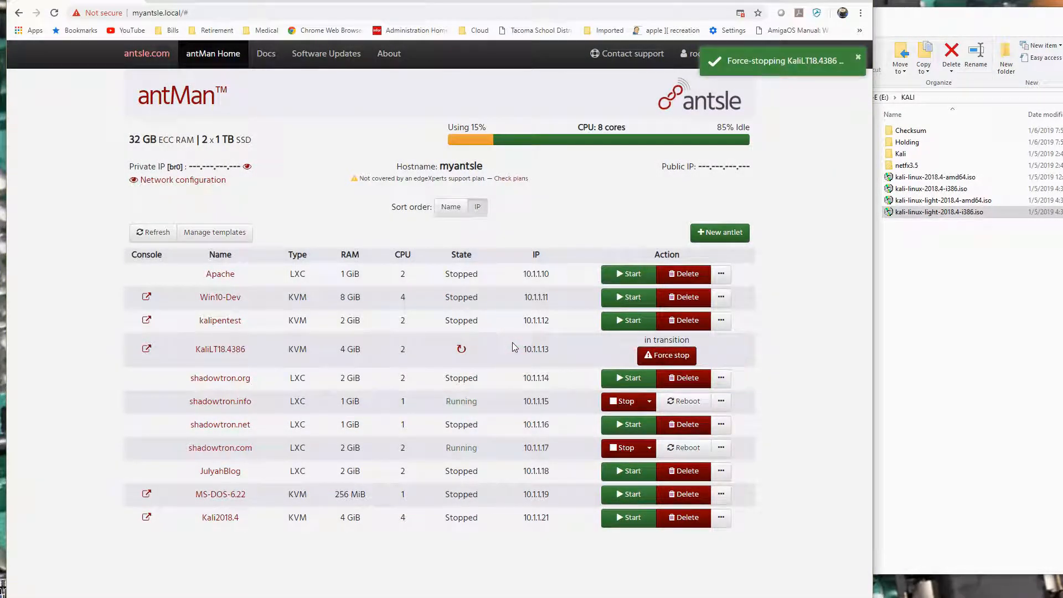
pyautogui.click(297, 363)
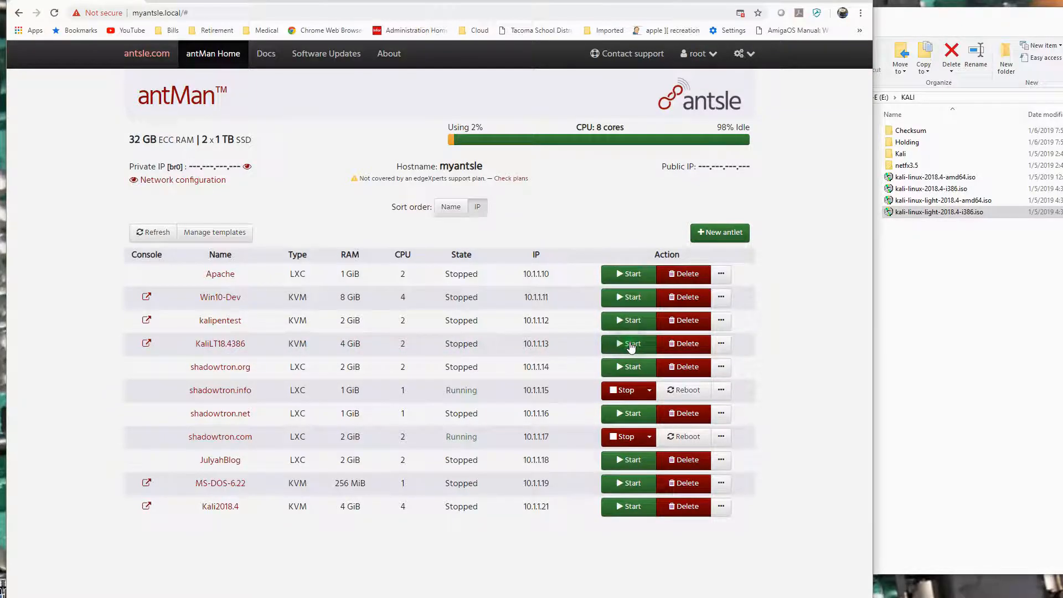
# Start KaliLT18.4386 again and reopen its visual console to watch it boot.
pyautogui.click(631, 345)
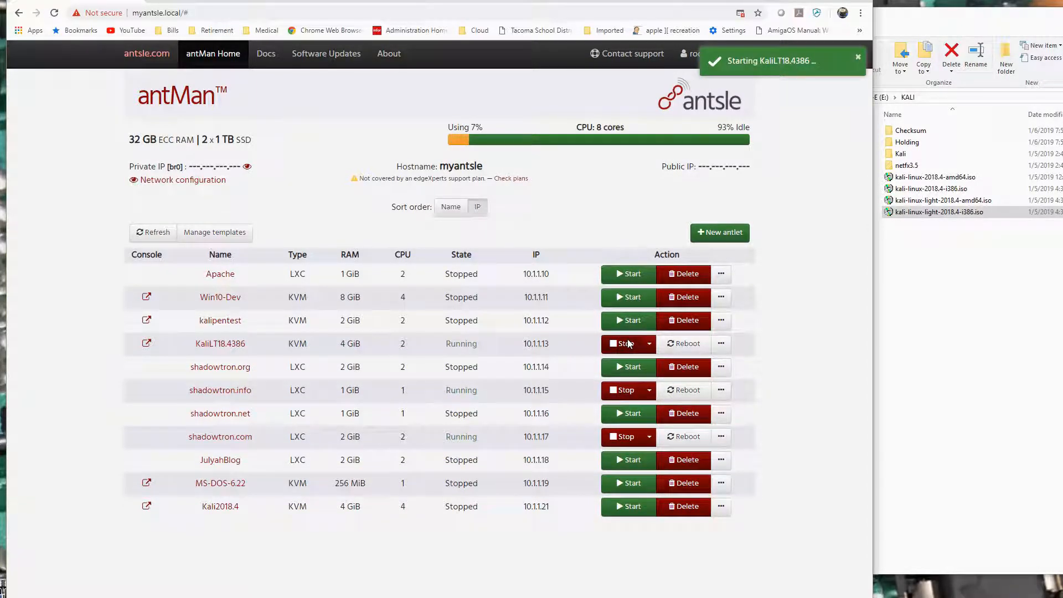
pyautogui.click(146, 344)
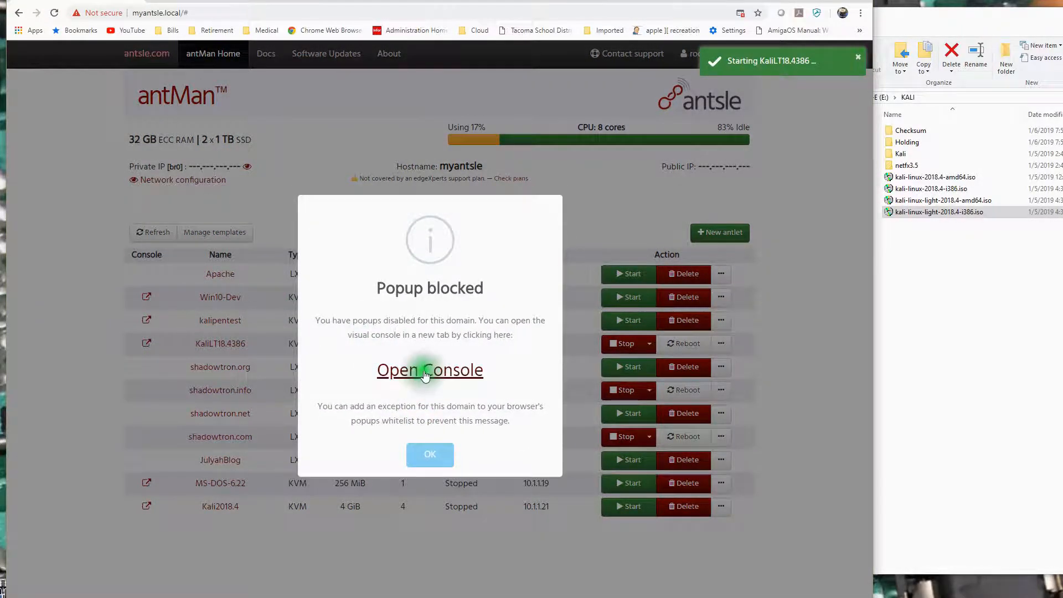
pyautogui.click(426, 364)
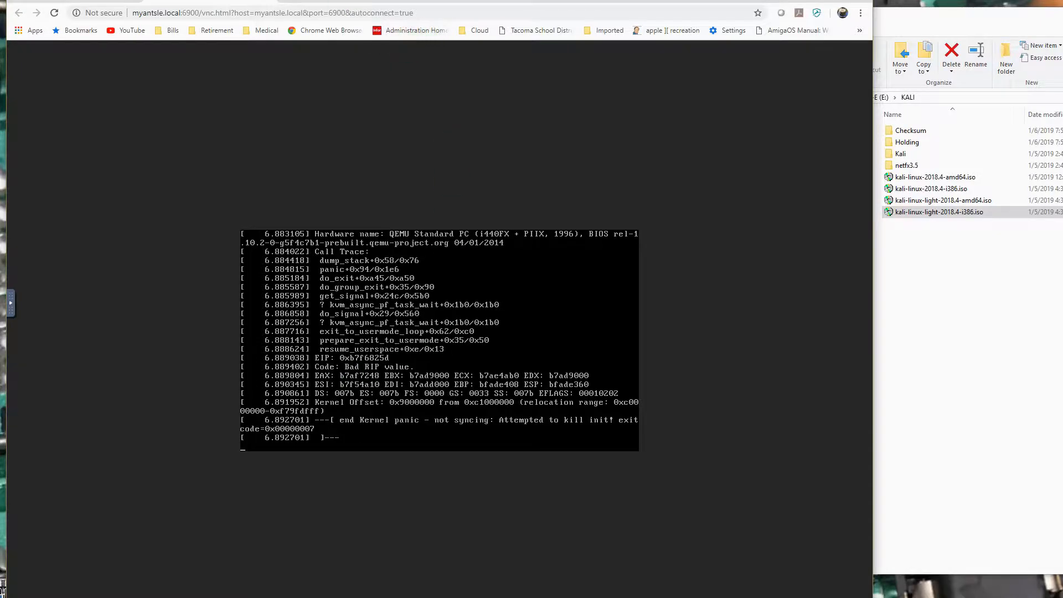
# Return to the antlet list, dismiss the blocked popup notice and force stop the KaliLT18.4386 antlet, confirming the action.
pyautogui.click(283, 13)
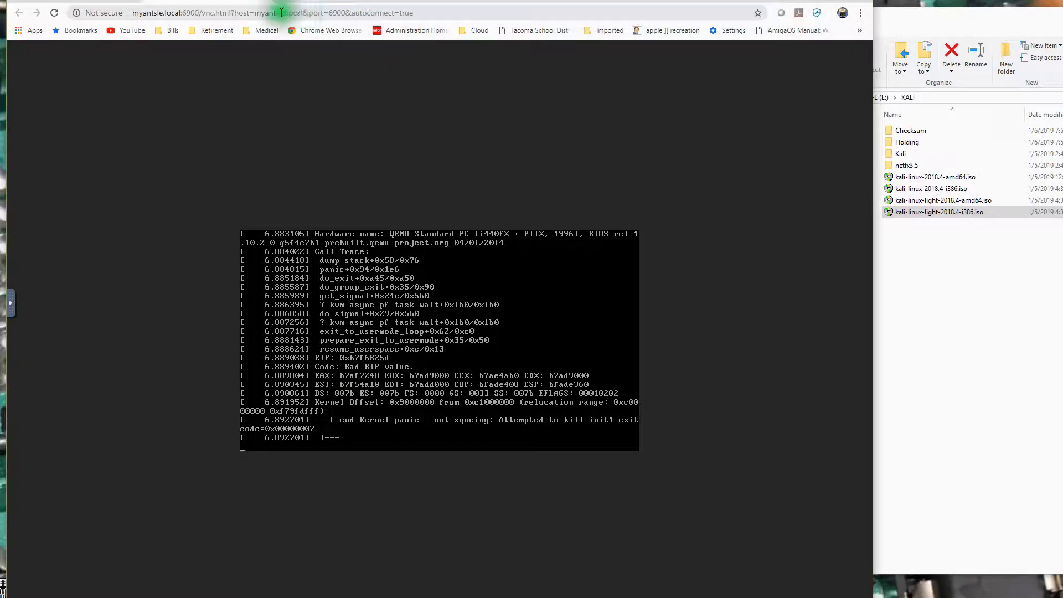
pyautogui.click(270, 1)
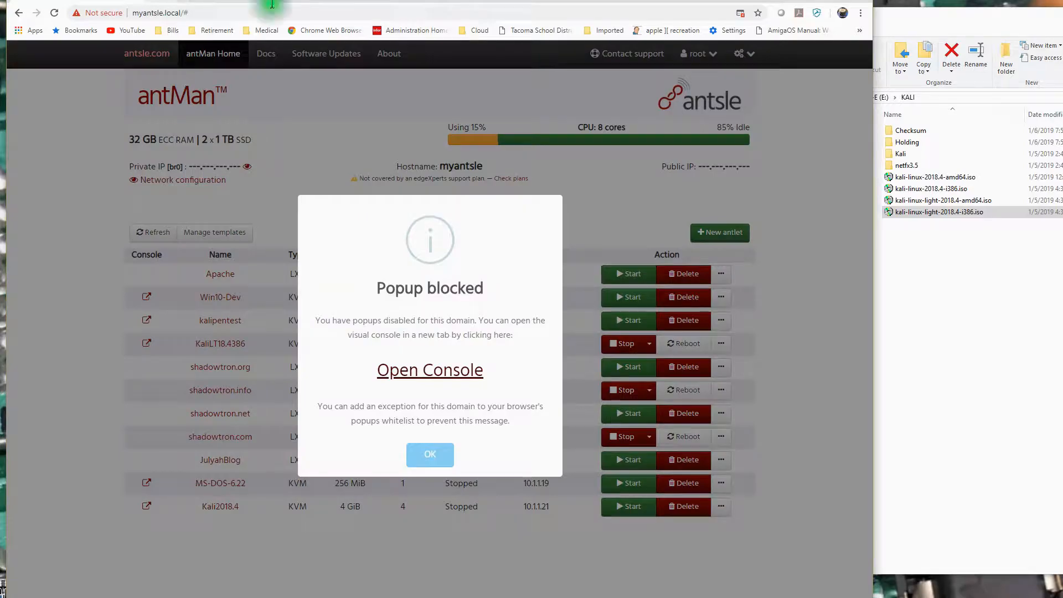
pyautogui.click(440, 439)
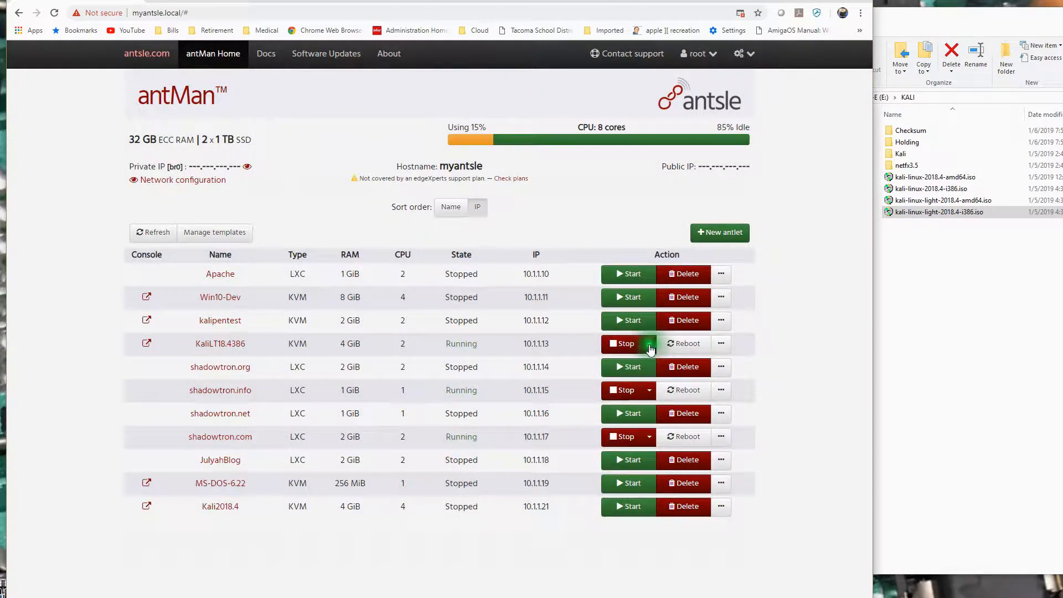
pyautogui.click(650, 349)
pyautogui.click(631, 373)
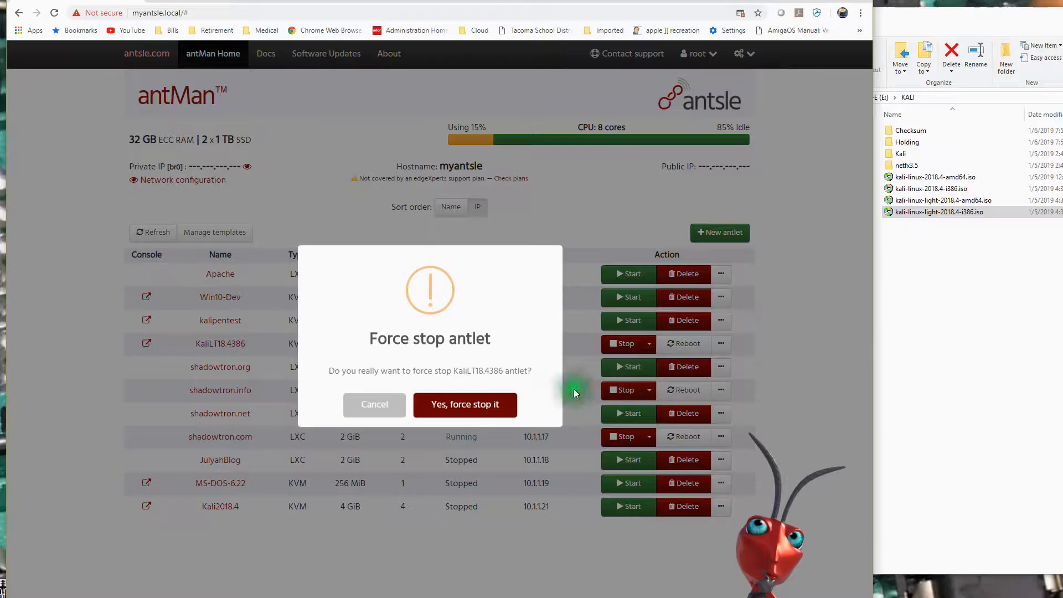
pyautogui.click(480, 404)
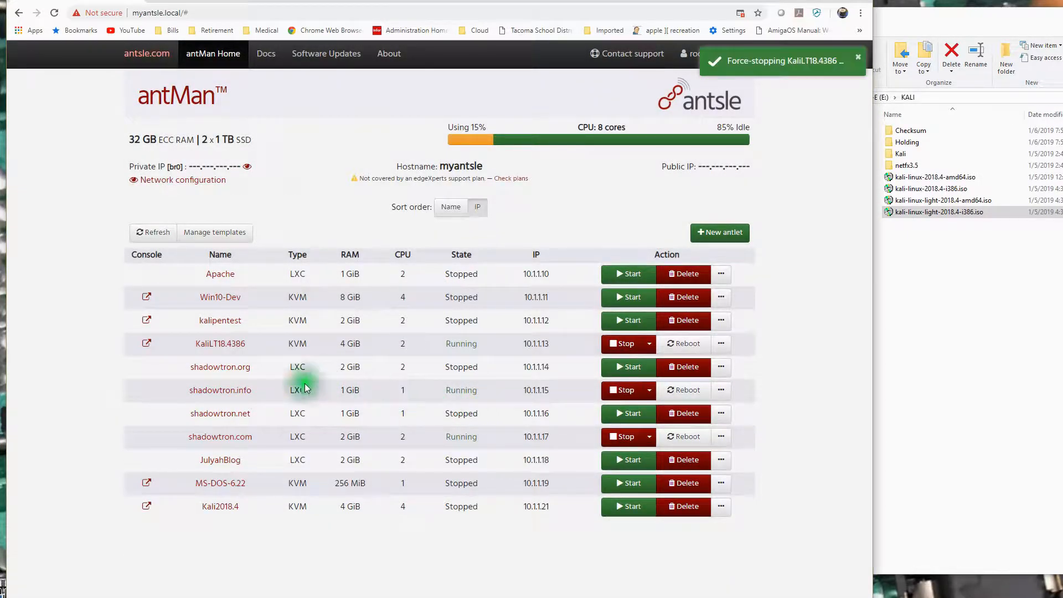
# Set the RAM of the KaliLT18.4386 antlet to 2 GiB and update its properties.
pyautogui.click(239, 351)
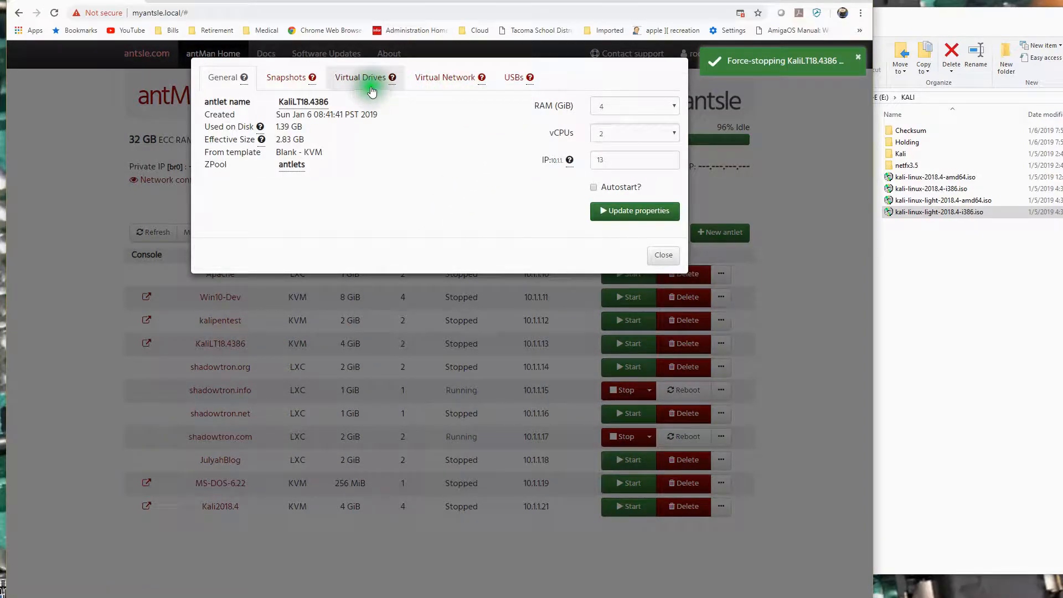
pyautogui.click(671, 105)
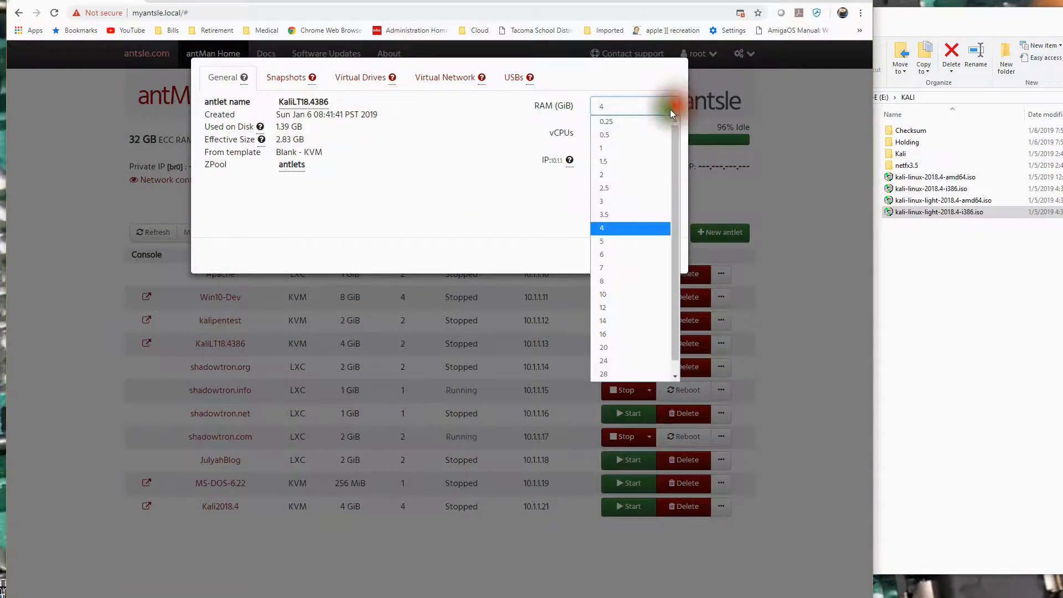
pyautogui.click(617, 175)
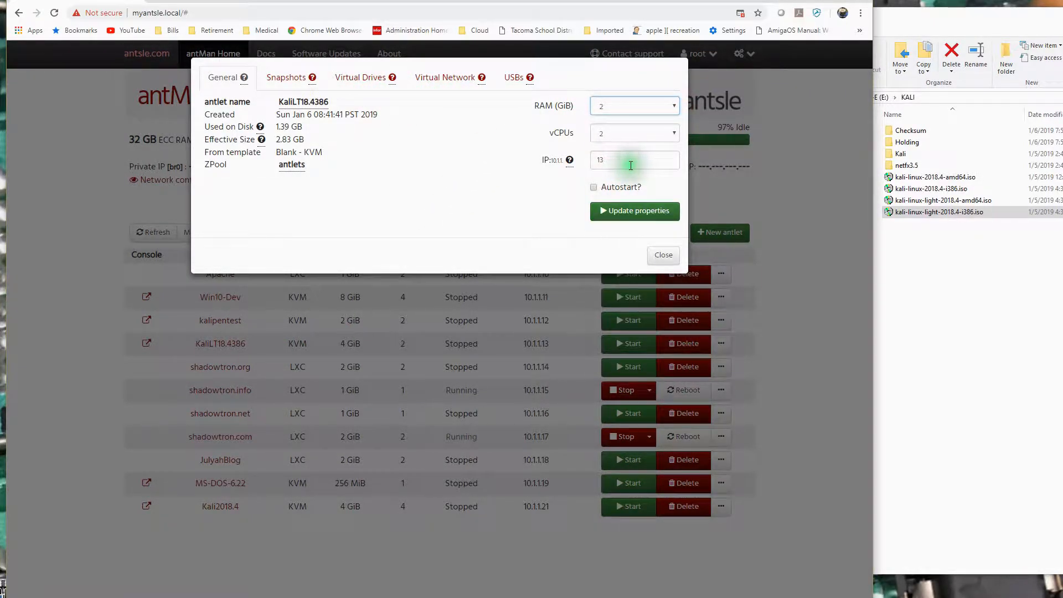
pyautogui.click(627, 220)
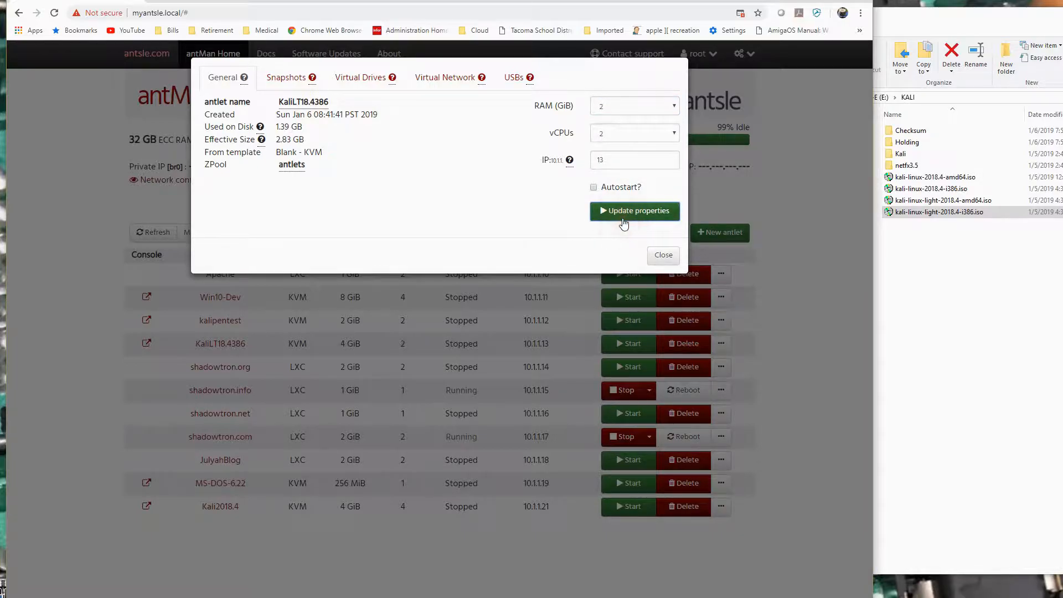
pyautogui.click(660, 258)
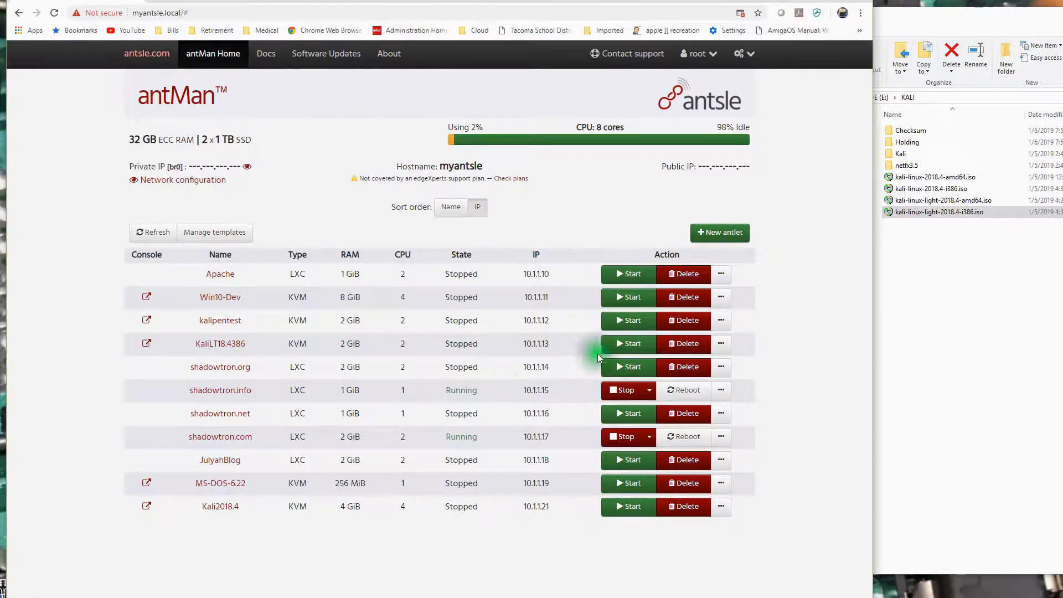
# Start the KaliLT18.4386 antlet and open its visual console through the blocked popup notice.
pyautogui.click(632, 343)
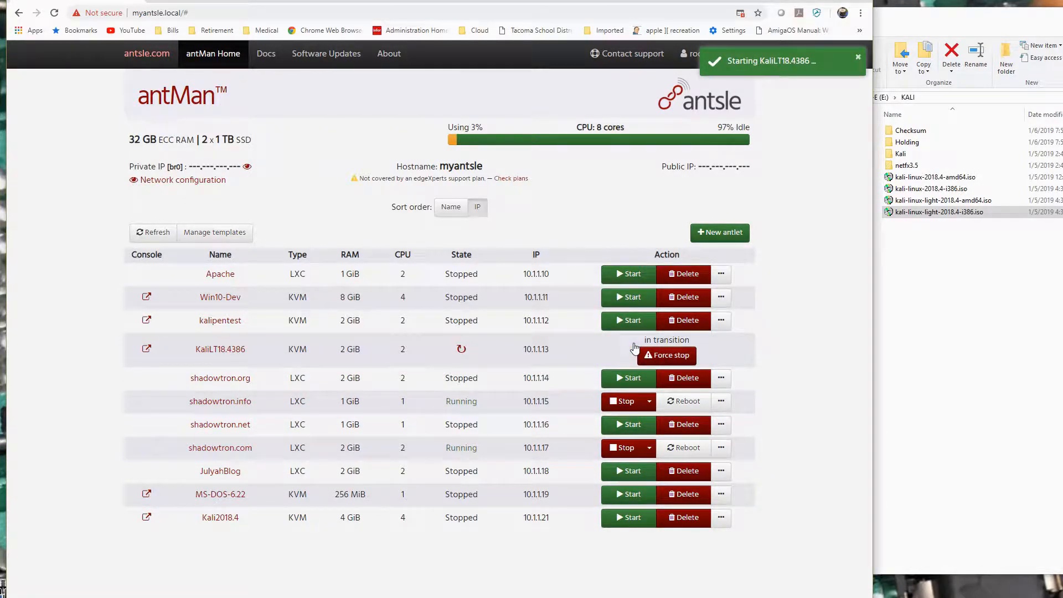
pyautogui.click(229, 282)
pyautogui.click(145, 344)
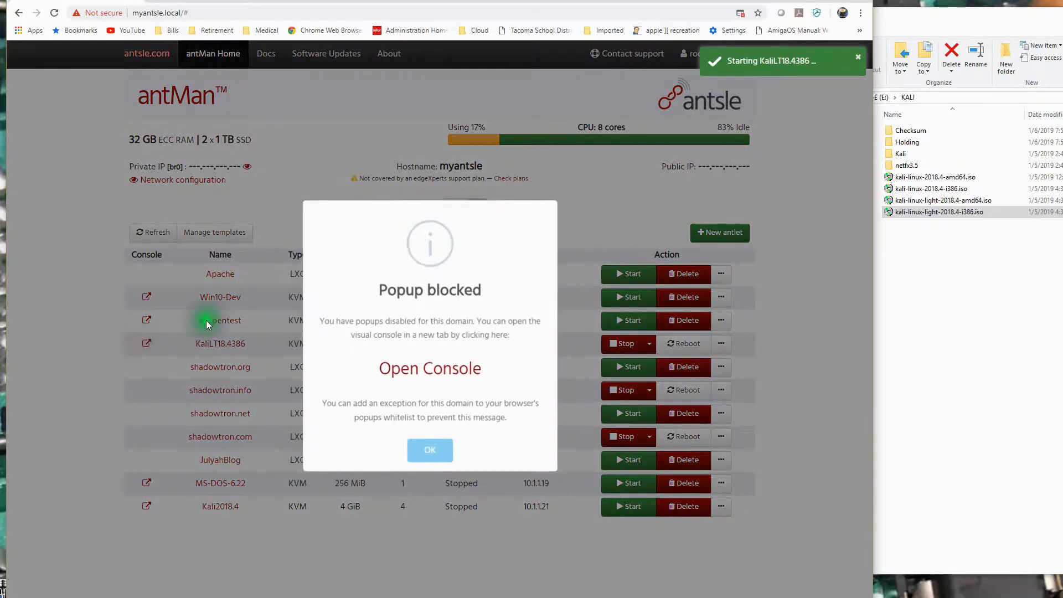
pyautogui.click(432, 372)
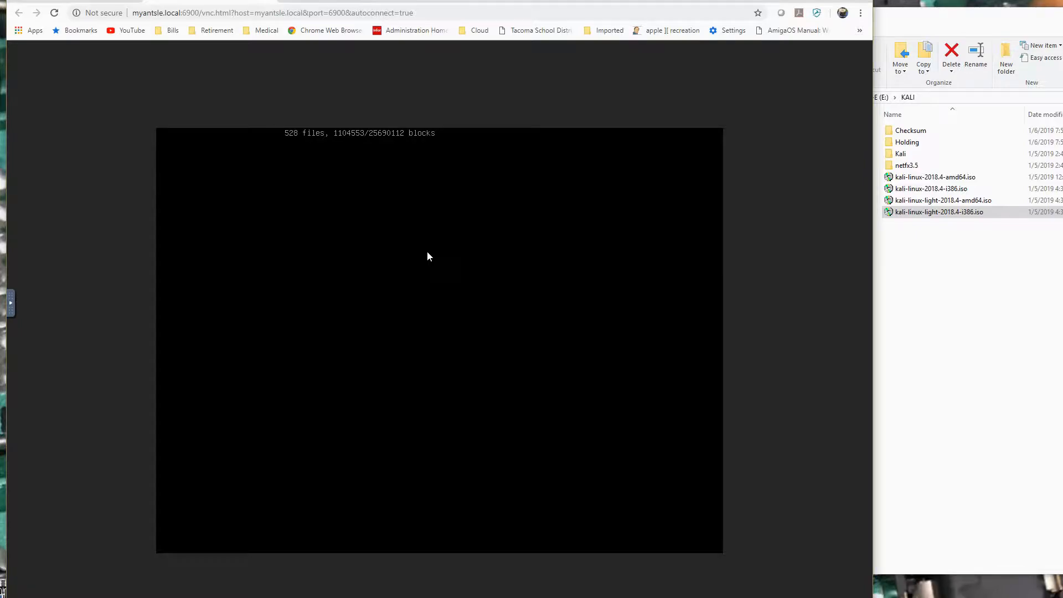
# Log in to the Kali Light desktop as root, entering the account password.
pyautogui.write('eroo')
pyautogui.press('BackSpace')
pyautogui.press('BackSpace')
pyautogui.press('BackSpace')
pyautogui.press('BackSpace')
pyautogui.write('root')
pyautogui.press('Tab')
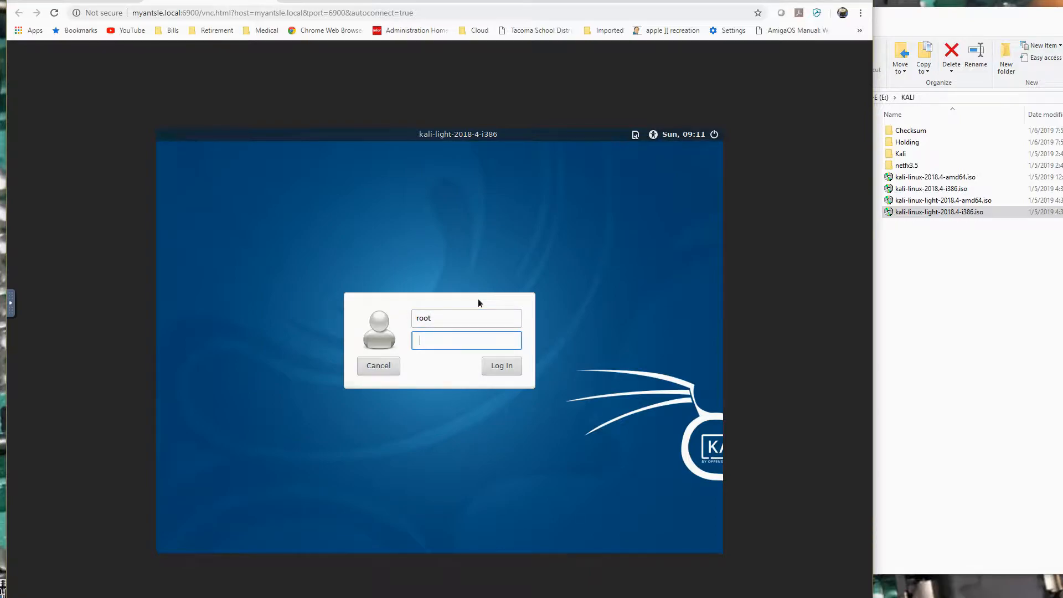
pyautogui.press('capslock')
pyautogui.write('••••••••••')
pyautogui.click(497, 368)
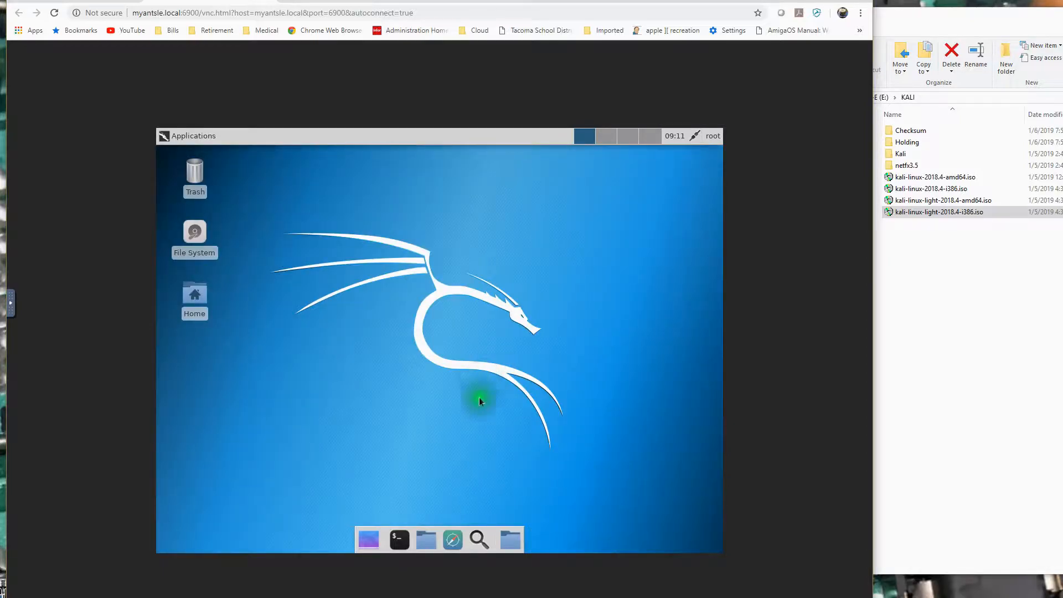
# Open a terminal on the Kali desktop and try to run "PING shadowtron.com".
pyautogui.click(401, 545)
pyautogui.write('PING')
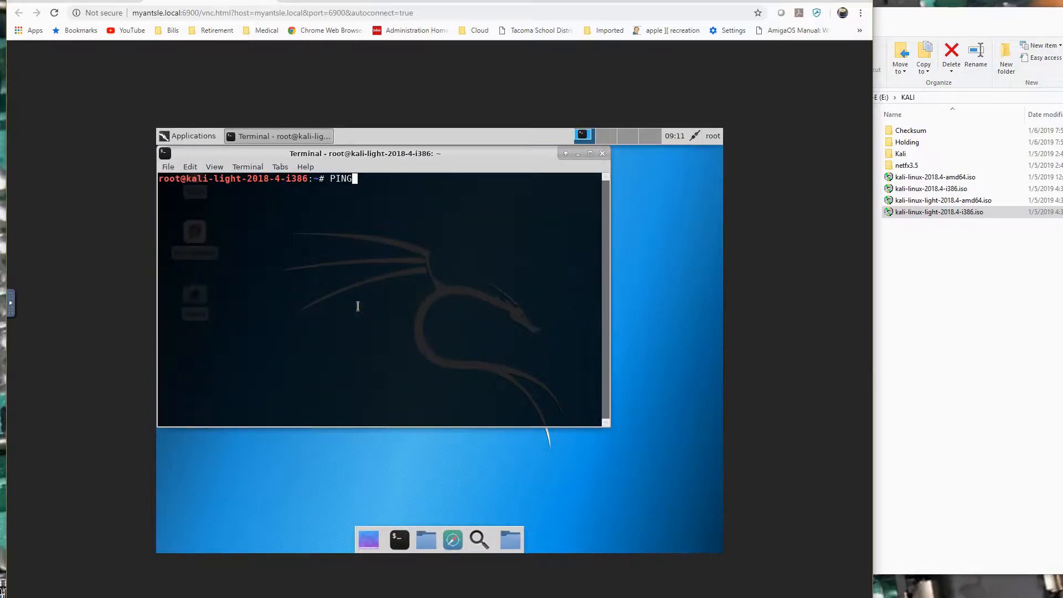
pyautogui.write(' shadowtron.com')
pyautogui.press('Return')
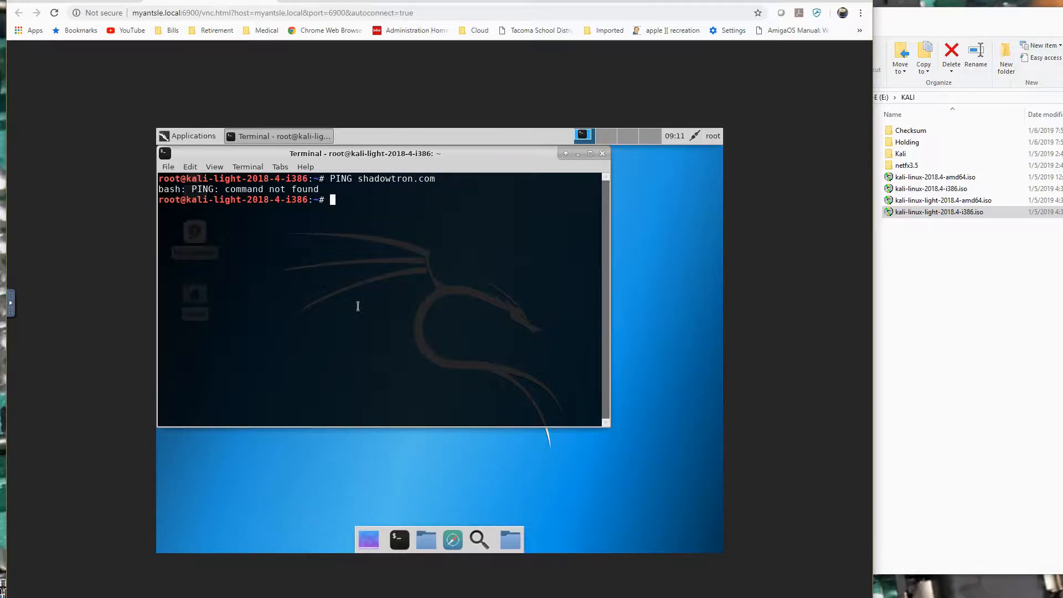
# Correct the previous command to lowercase "ping shadowtron.com", run it and stop it after several replies.
pyautogui.press('Up')
pyautogui.press('Left')
pyautogui.press('Left')
pyautogui.press('Left')
pyautogui.press('Left')
pyautogui.press('Left')
pyautogui.press('Left')
pyautogui.press('Left')
pyautogui.press('Left')
pyautogui.press('Left')
pyautogui.press('Left')
pyautogui.press('Left')
pyautogui.press('Left')
pyautogui.press('Left')
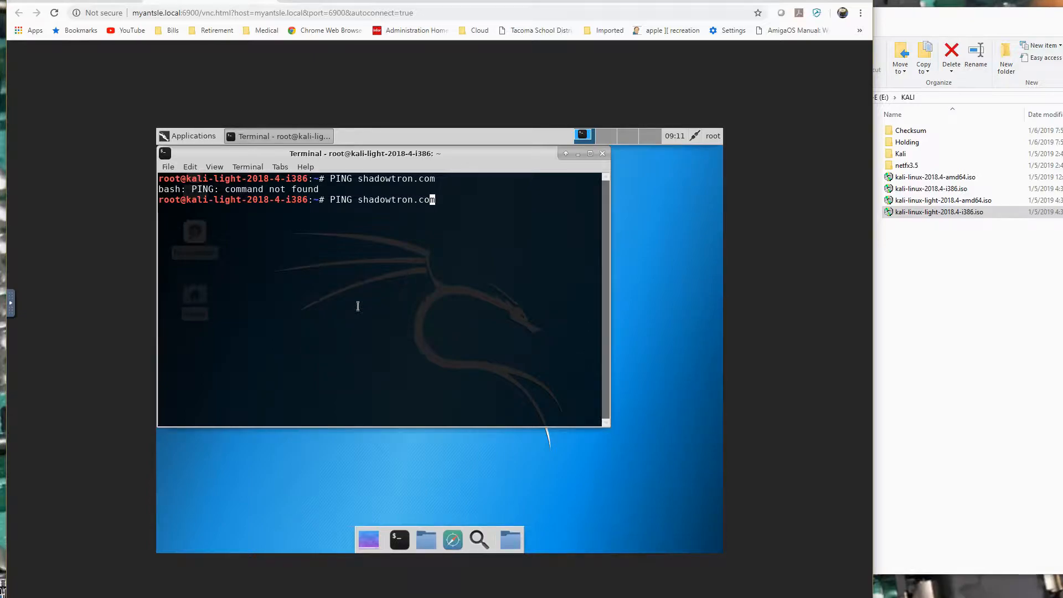
pyautogui.press('Left')
pyautogui.press('Left')
pyautogui.press('Left')
pyautogui.press('Right')
pyautogui.press('BackSpace')
pyautogui.press('BackSpace')
pyautogui.write('ping')
pyautogui.press('Return')
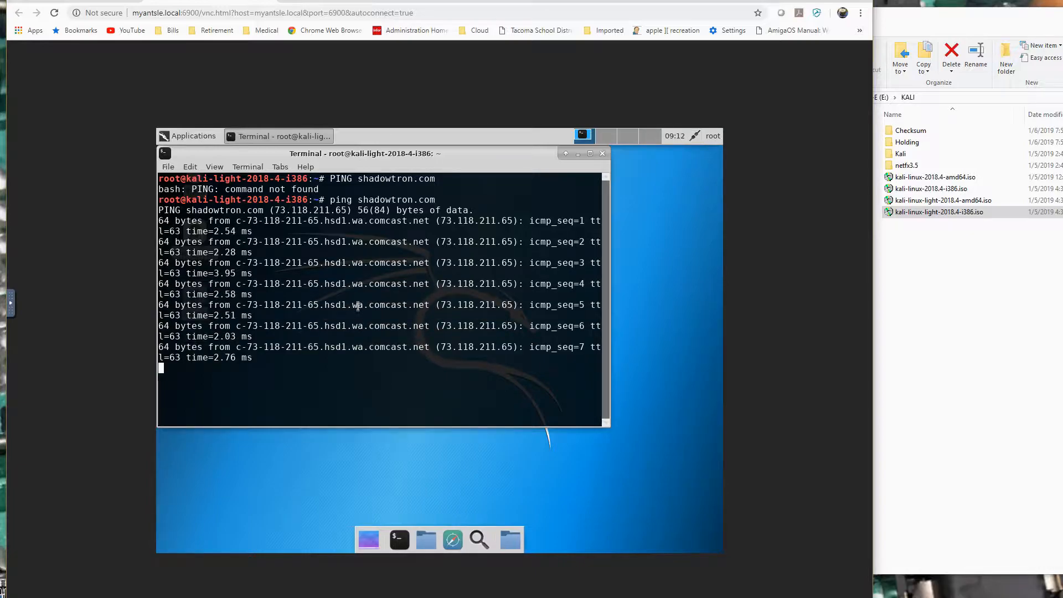
pyautogui.hotkey('ctrl', 'c')
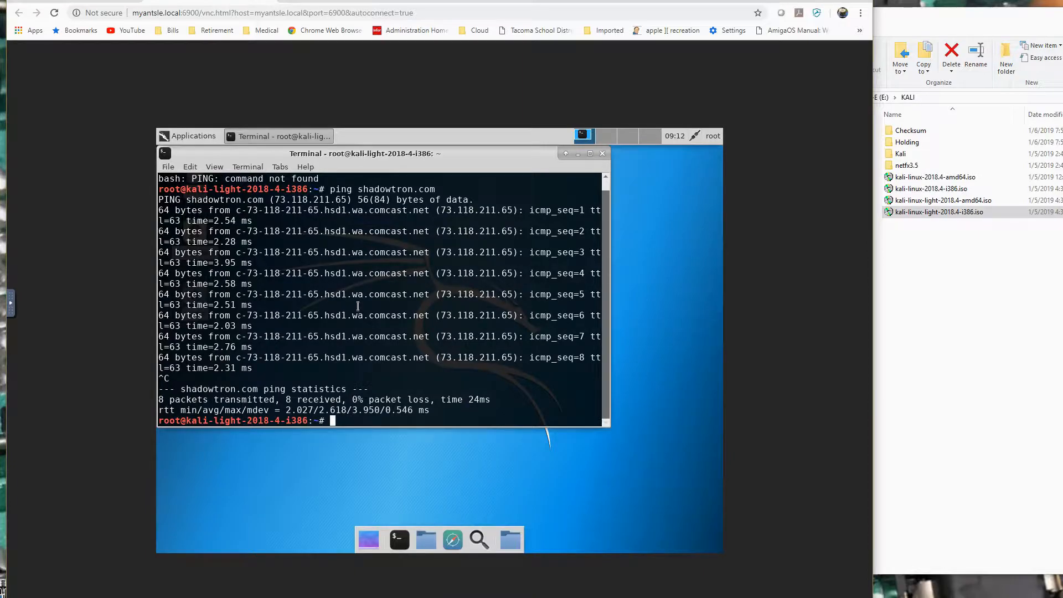
# Change the ping target to google.com, run the command and stop it after several replies.
pyautogui.press('Up')
pyautogui.press('BackSpace')
pyautogui.press('BackSpace')
pyautogui.press('BackSpace')
pyautogui.press('BackSpace')
pyautogui.press('BackSpace')
pyautogui.press('BackSpace')
pyautogui.press('BackSpace')
pyautogui.press('BackSpace')
pyautogui.press('BackSpace')
pyautogui.press('BackSpace')
pyautogui.press('BackSpace')
pyautogui.press('BackSpace')
pyautogui.press('BackSpace')
pyautogui.press('BackSpace')
pyautogui.write('google.com')
pyautogui.press('Return')
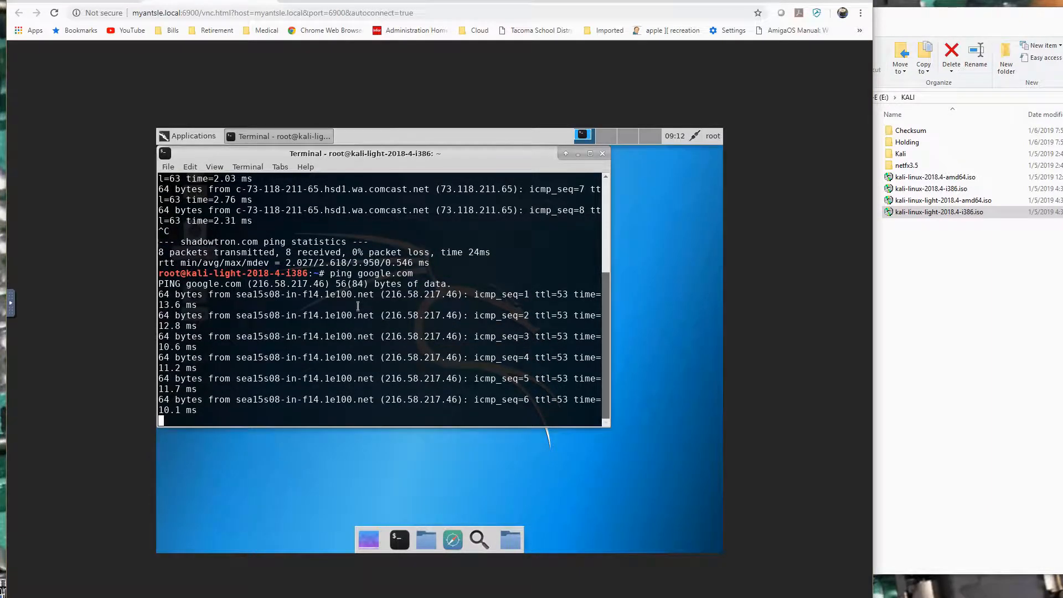
pyautogui.hotkey('ctrl', 'c')
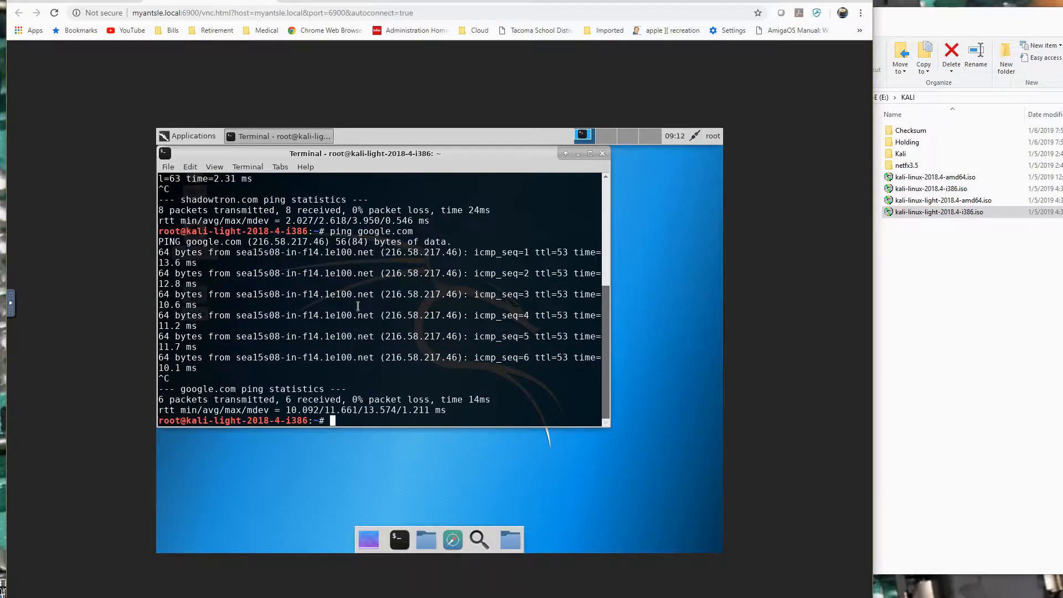
# Close the terminal and shut down the Kali system from its user session options.
pyautogui.click(604, 155)
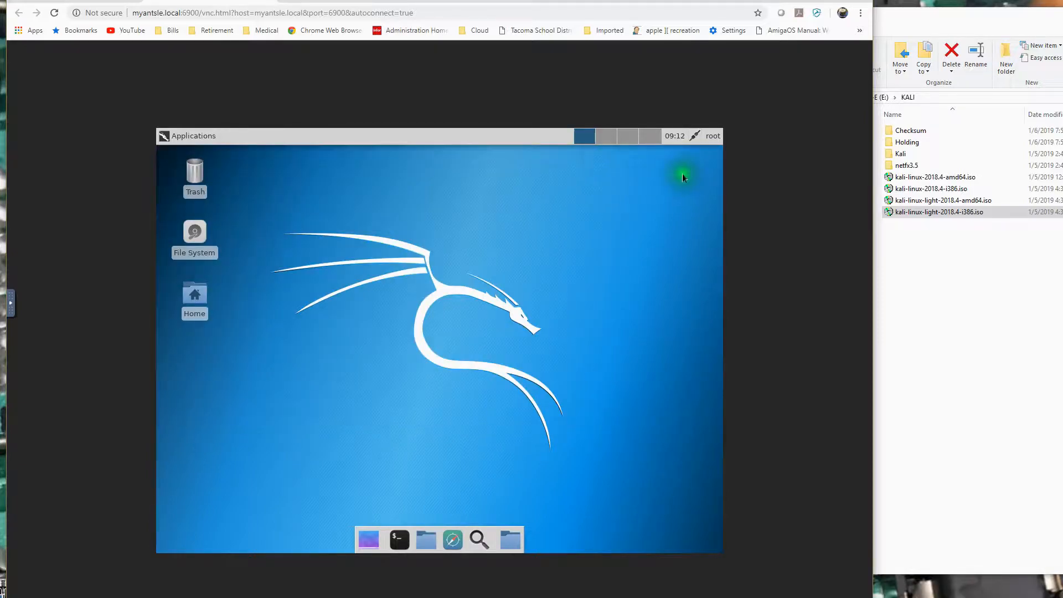
pyautogui.click(713, 138)
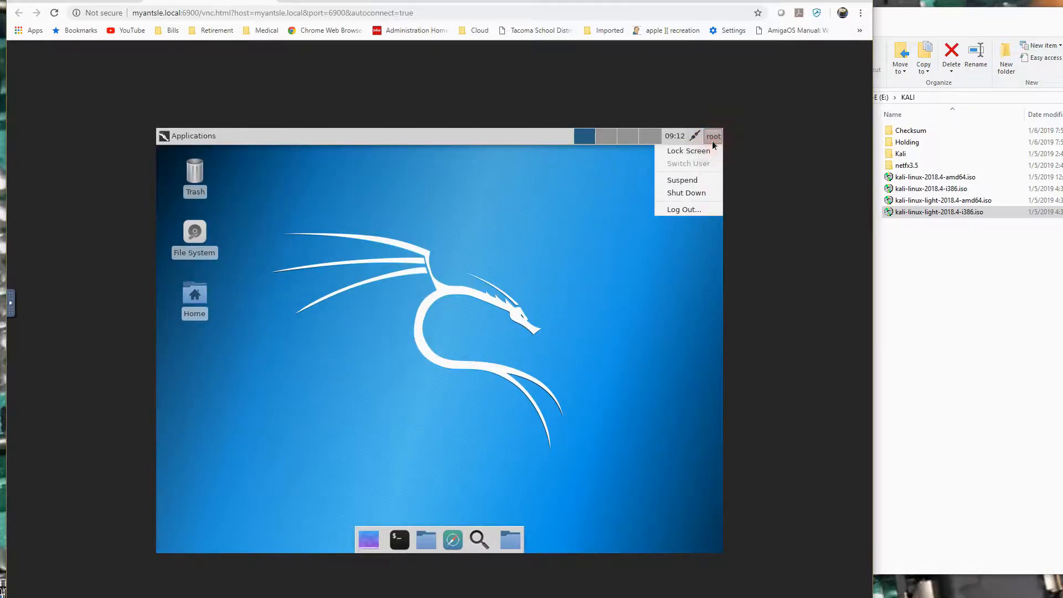
pyautogui.click(693, 195)
pyautogui.click(519, 363)
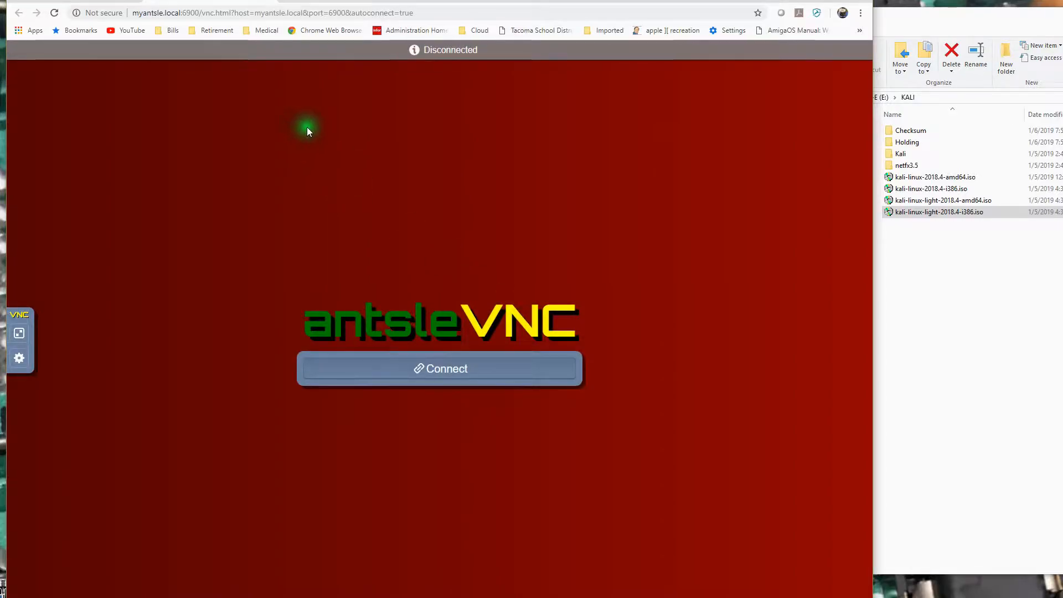
# Return to the antlet list, set the RAM of KaliLT18.4386 to 3 GiB and update its properties.
pyautogui.click(99, 1)
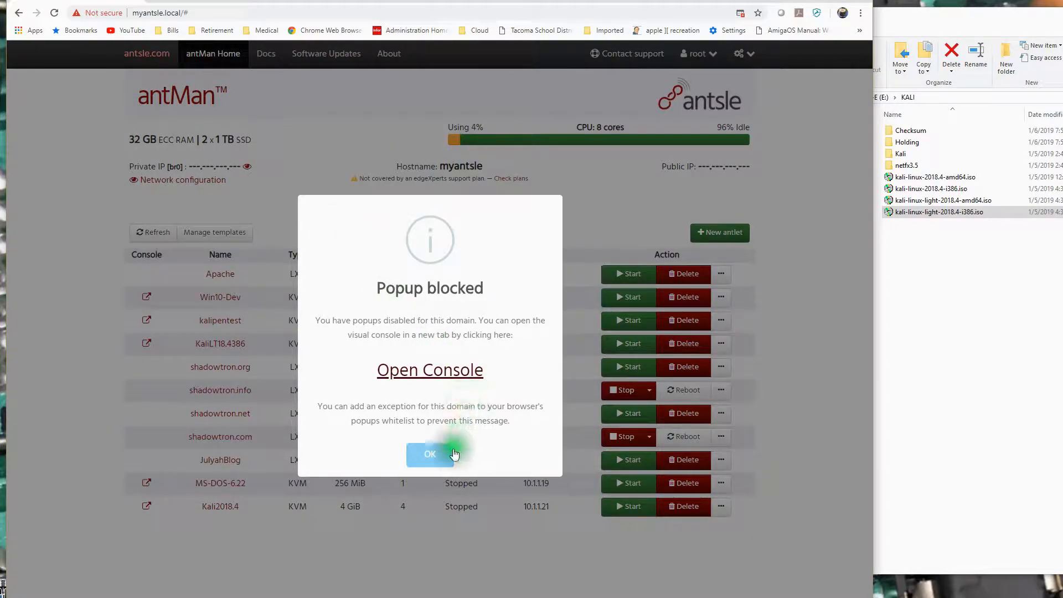
pyautogui.click(417, 456)
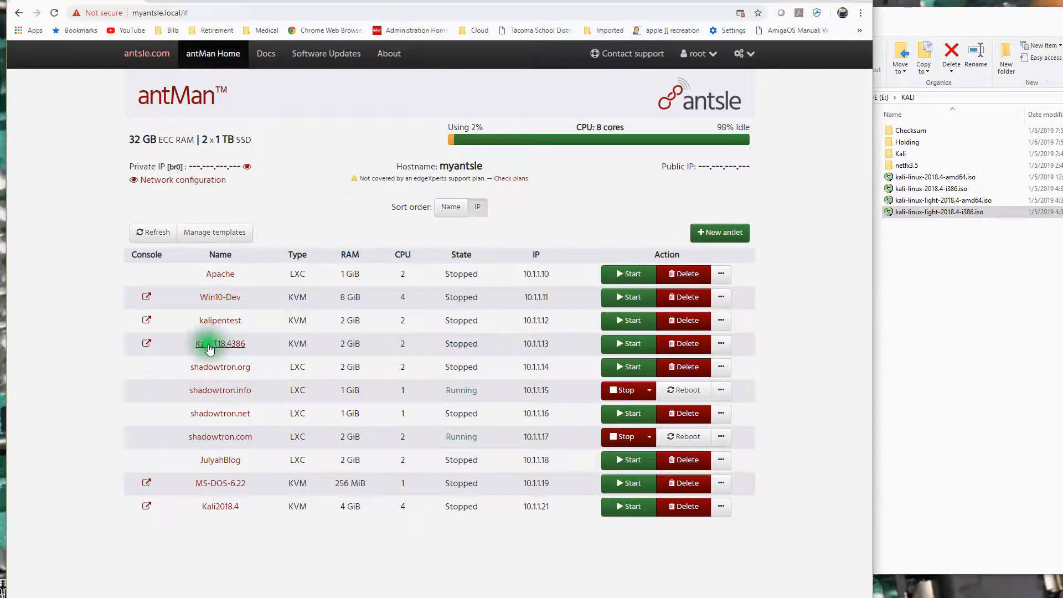
pyautogui.click(227, 347)
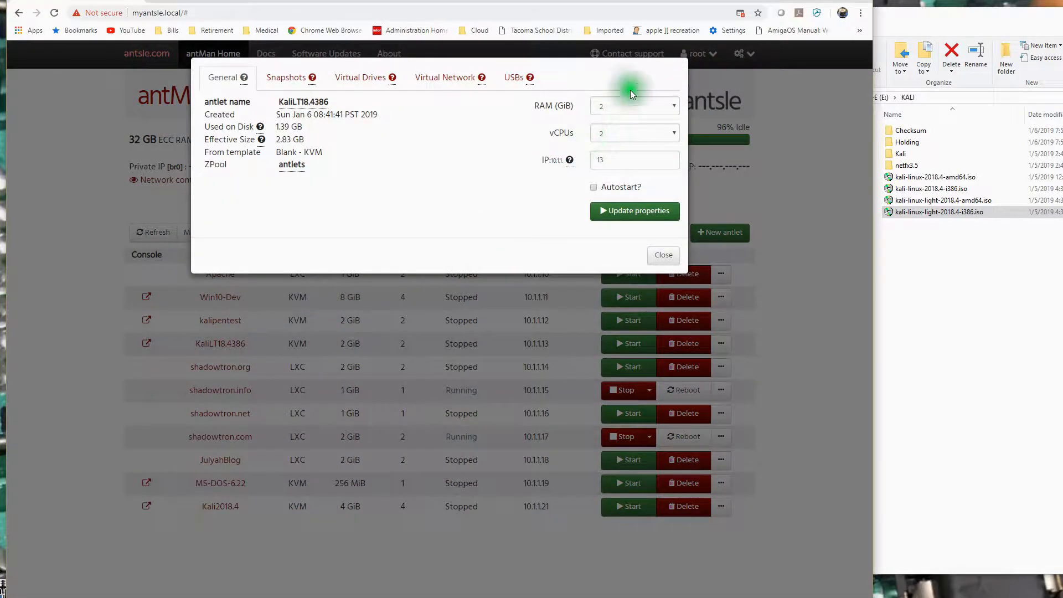
pyautogui.click(672, 105)
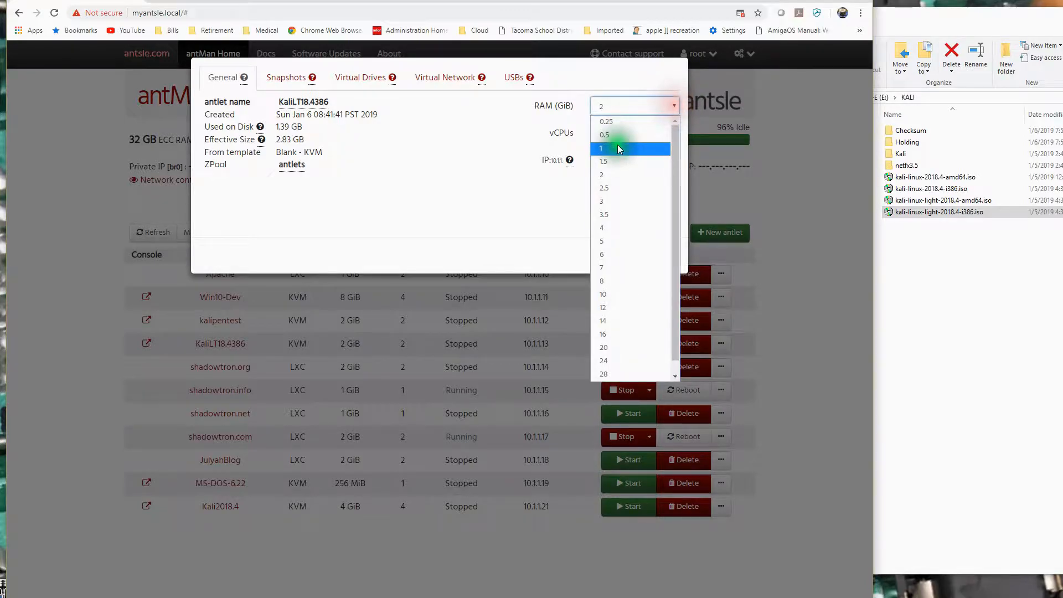
pyautogui.click(611, 202)
pyautogui.click(640, 212)
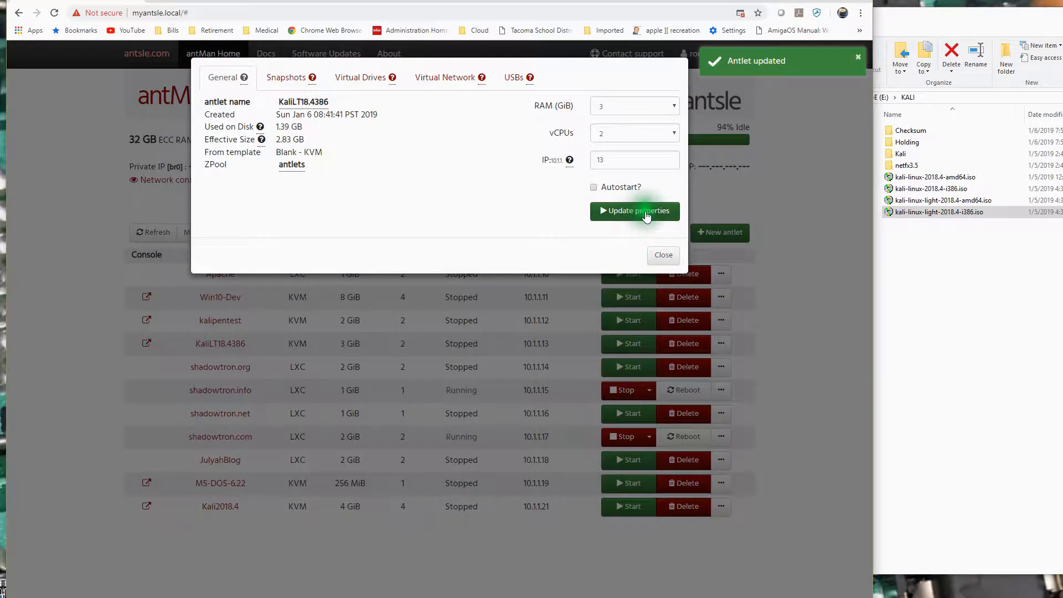
pyautogui.click(663, 255)
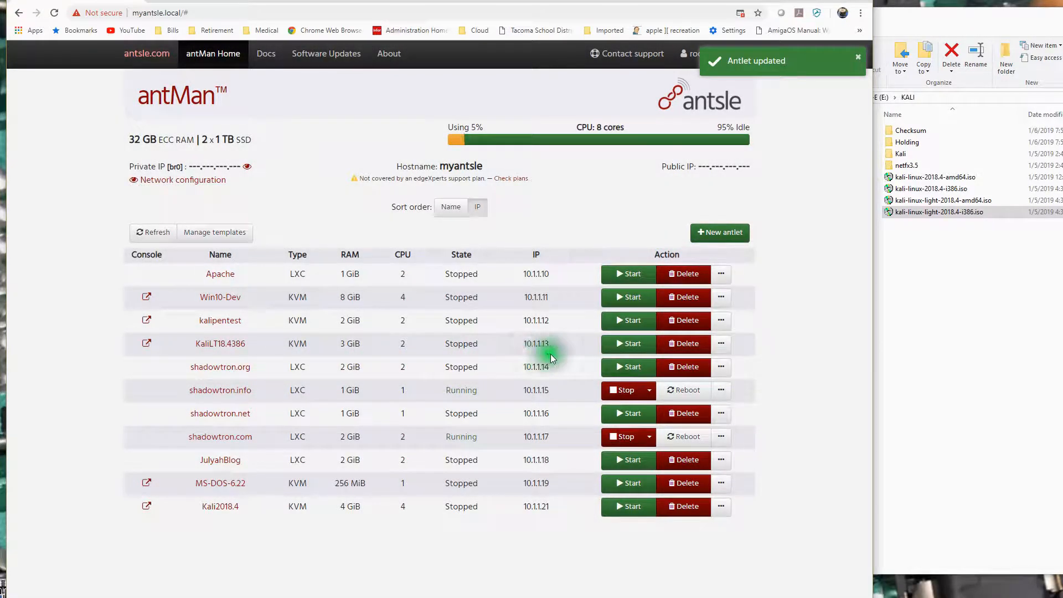
# Start the KaliLT18.4386 antlet again and reopen its visual console to reach the login screen.
pyautogui.click(629, 344)
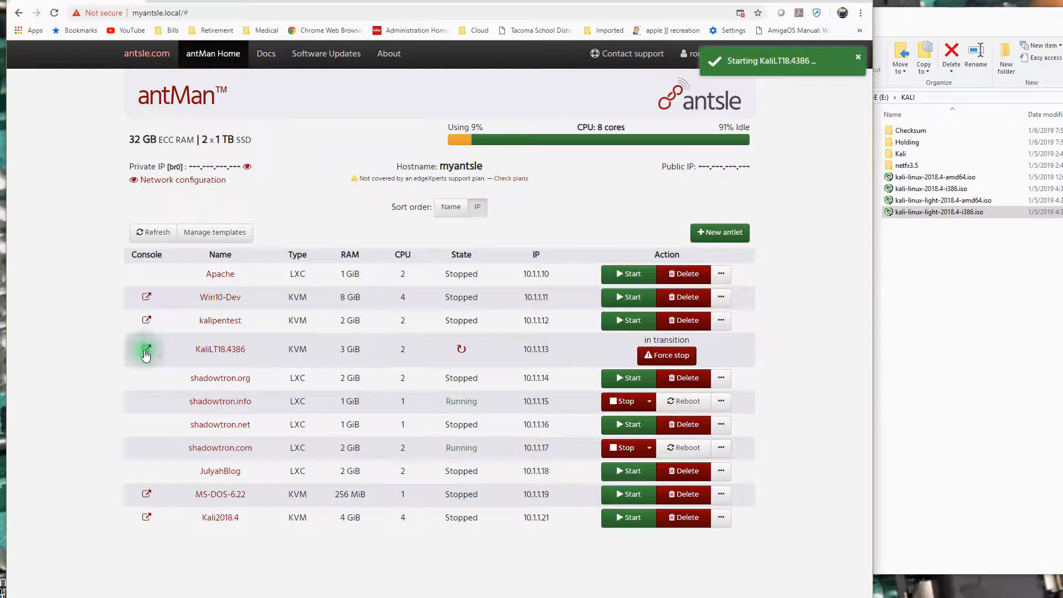
pyautogui.click(147, 346)
pyautogui.click(441, 372)
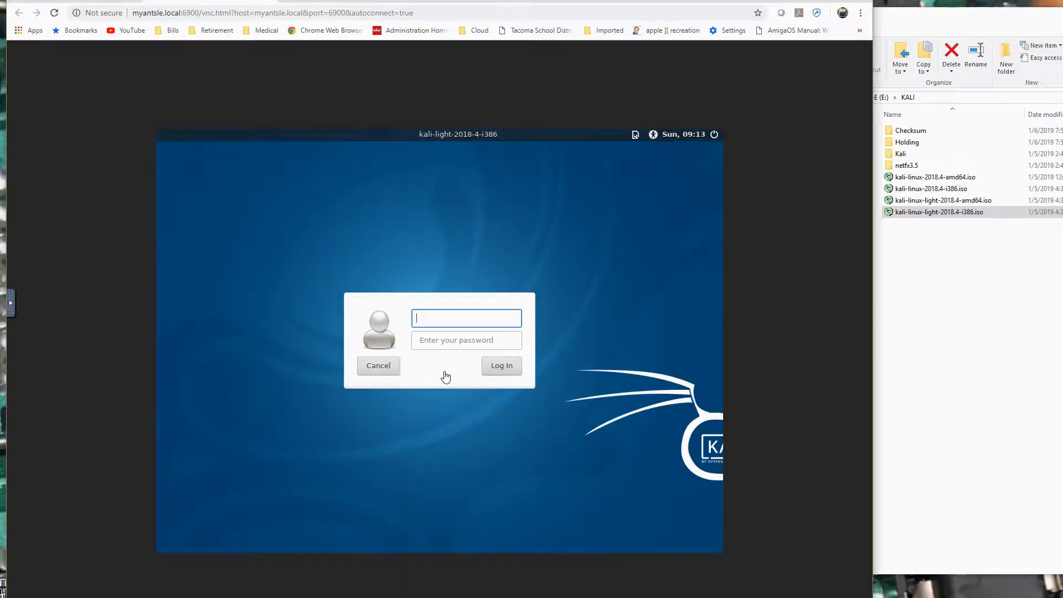
# Enter root as the username with the account password and submit the Kali login.
pyautogui.write('root')
pyautogui.press('Return')
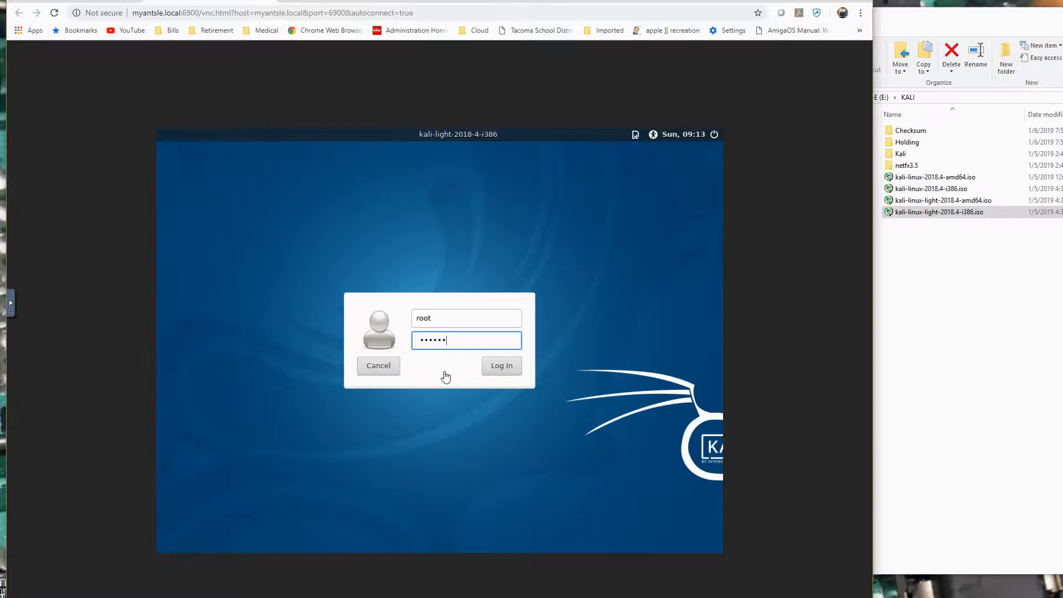
pyautogui.press('Return')
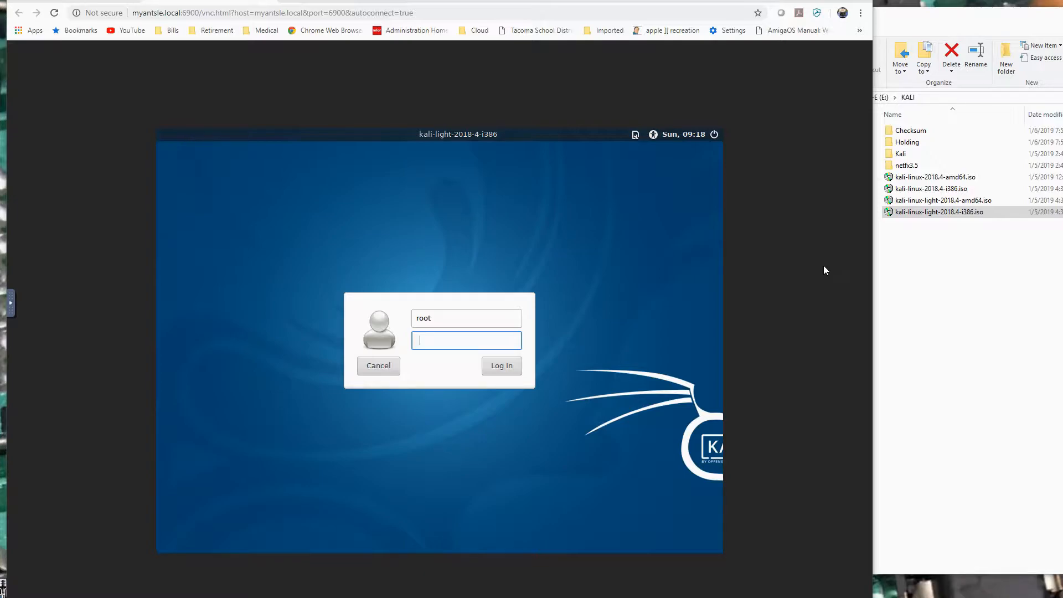
# Enter the account password for root again and submit the Kali login.
pyautogui.click(451, 342)
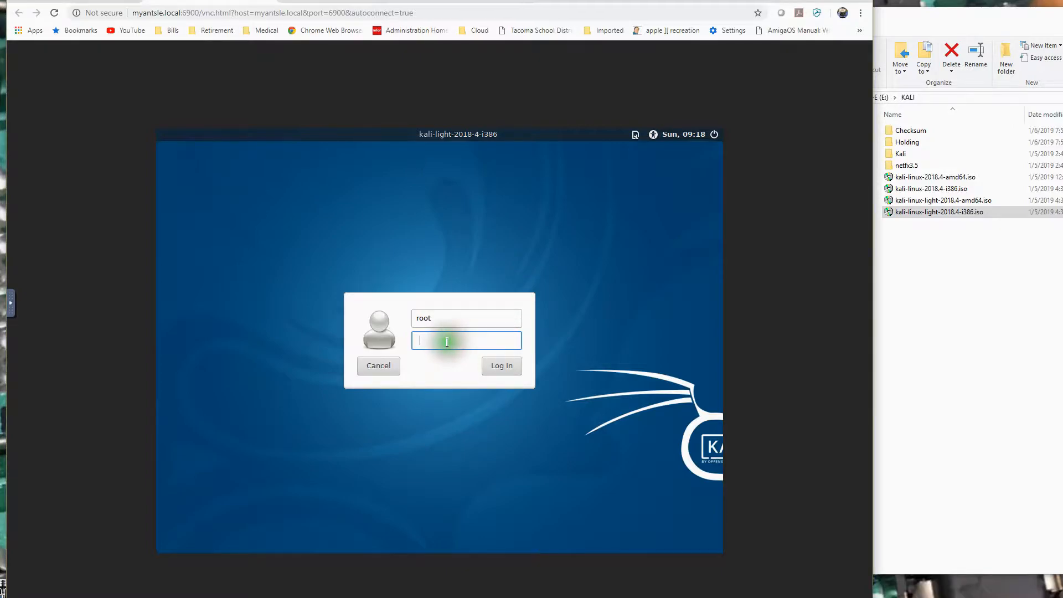
pyautogui.write('••••••••••')
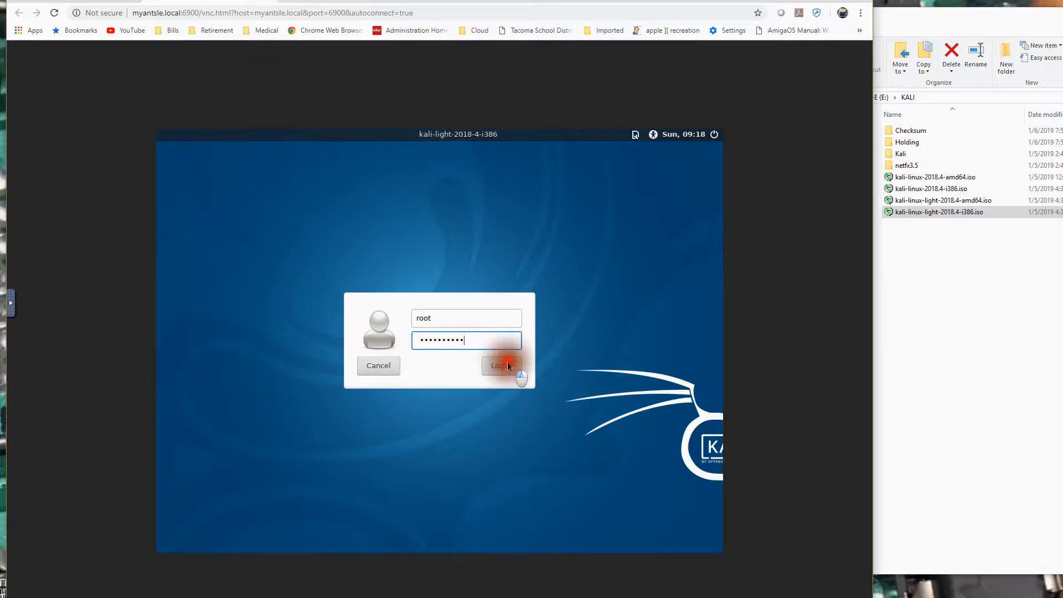
pyautogui.click(508, 365)
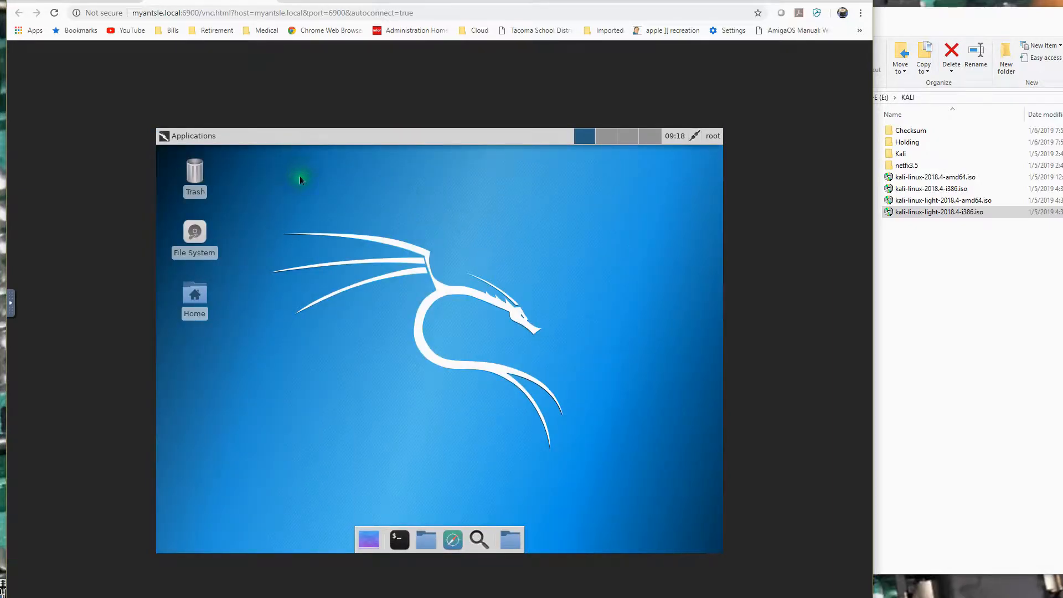
# Open the Kali web browser and look over the local Kali Linux homepage.
pyautogui.click(193, 136)
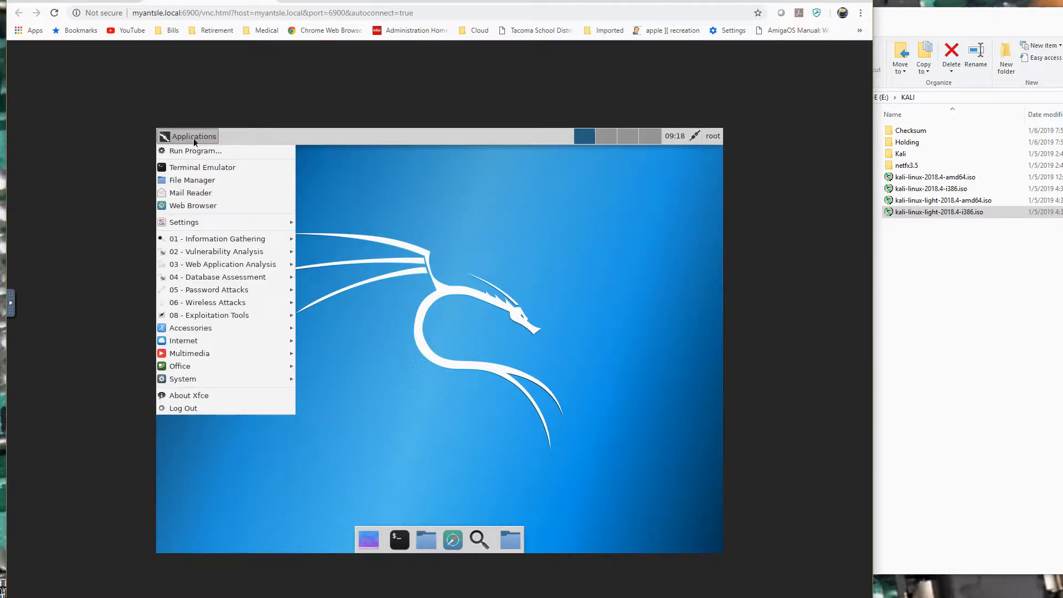
pyautogui.click(209, 208)
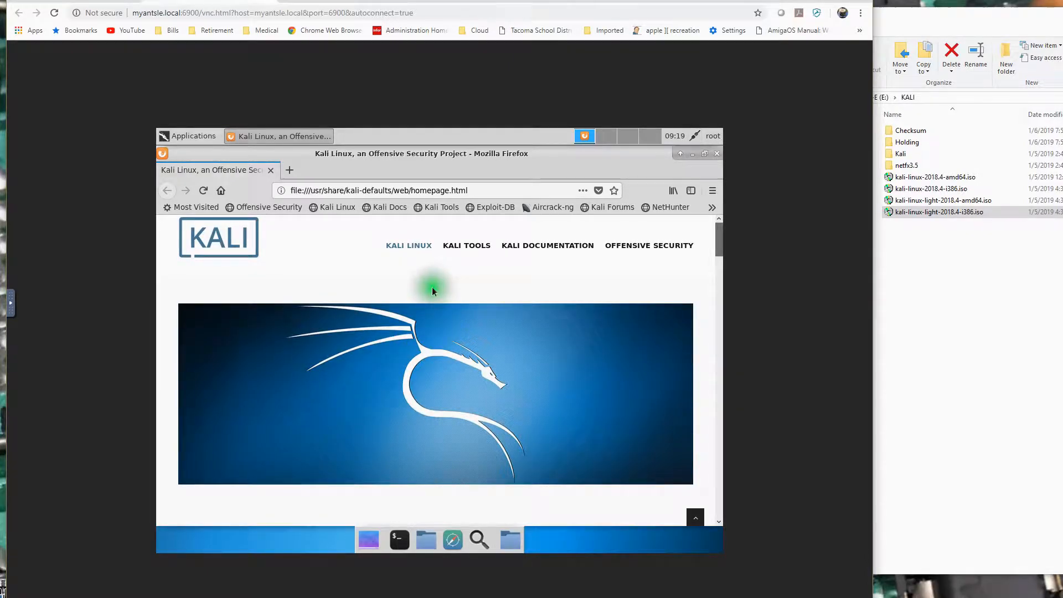
pyautogui.scroll(-5, 432, 291)
pyautogui.scroll(-8, 431, 290)
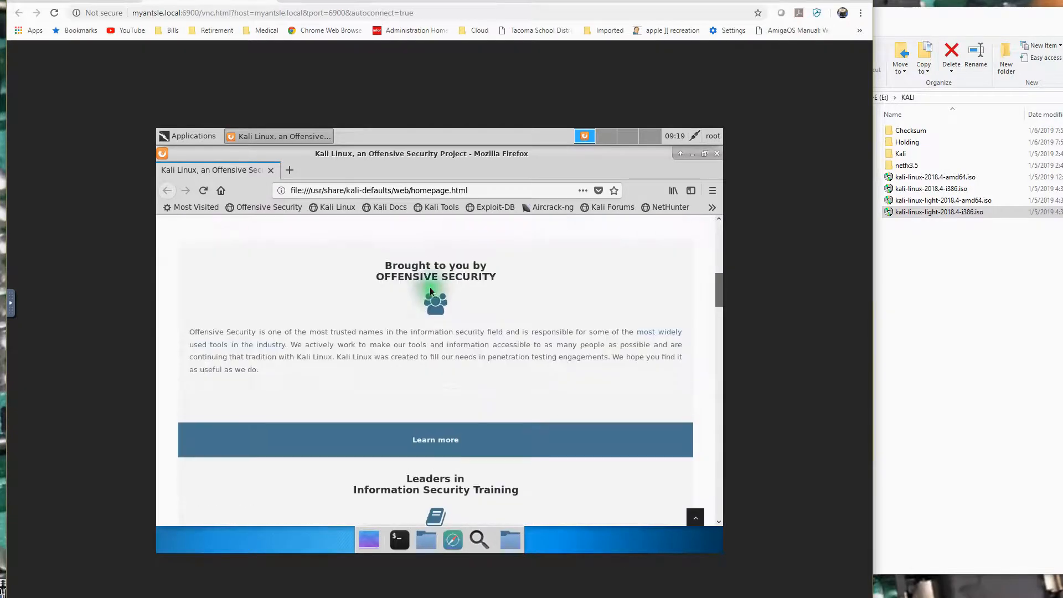
pyautogui.scroll(7, 431, 290)
pyautogui.scroll(7, 431, 290)
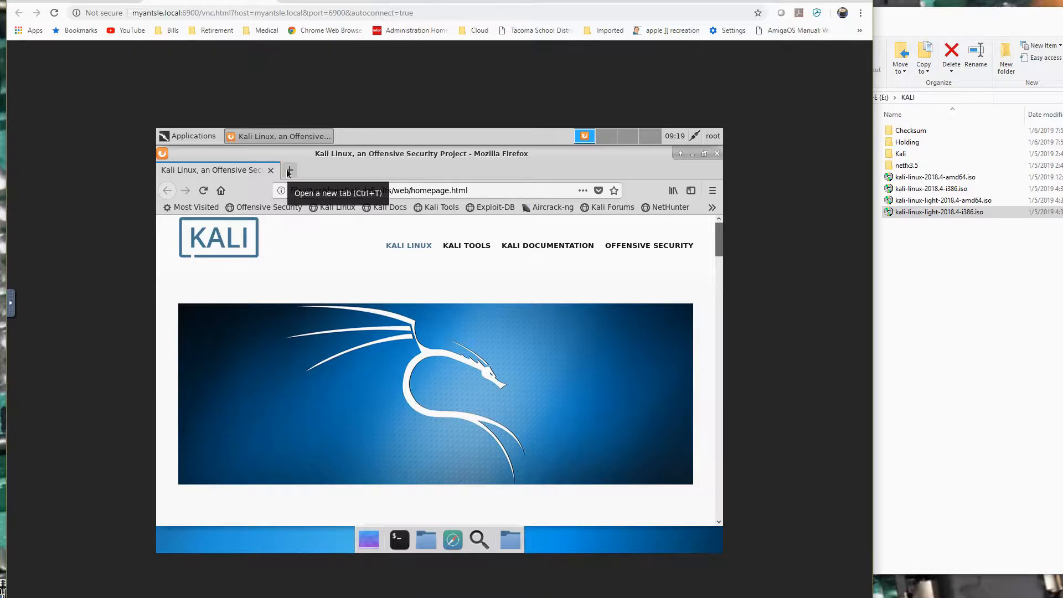
pyautogui.click(382, 270)
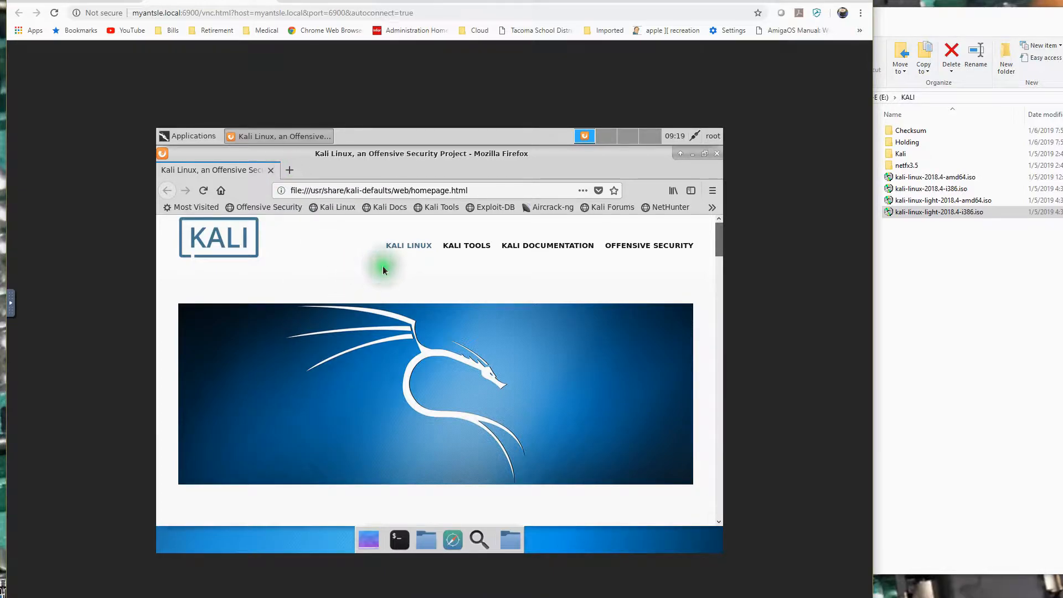
pyautogui.click(289, 171)
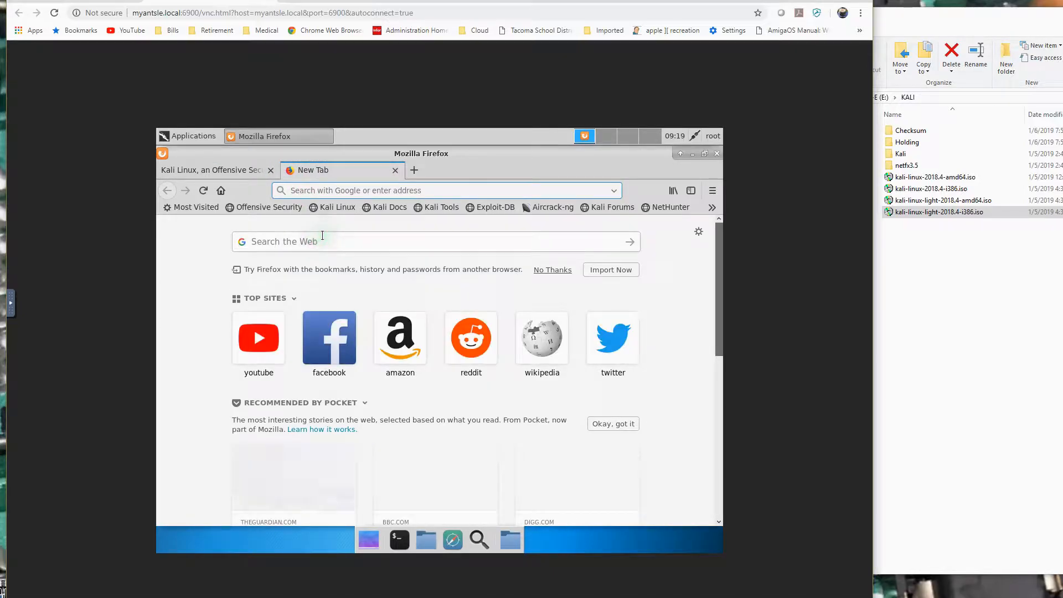
pyautogui.write('www.google.com')
pyautogui.press('Return')
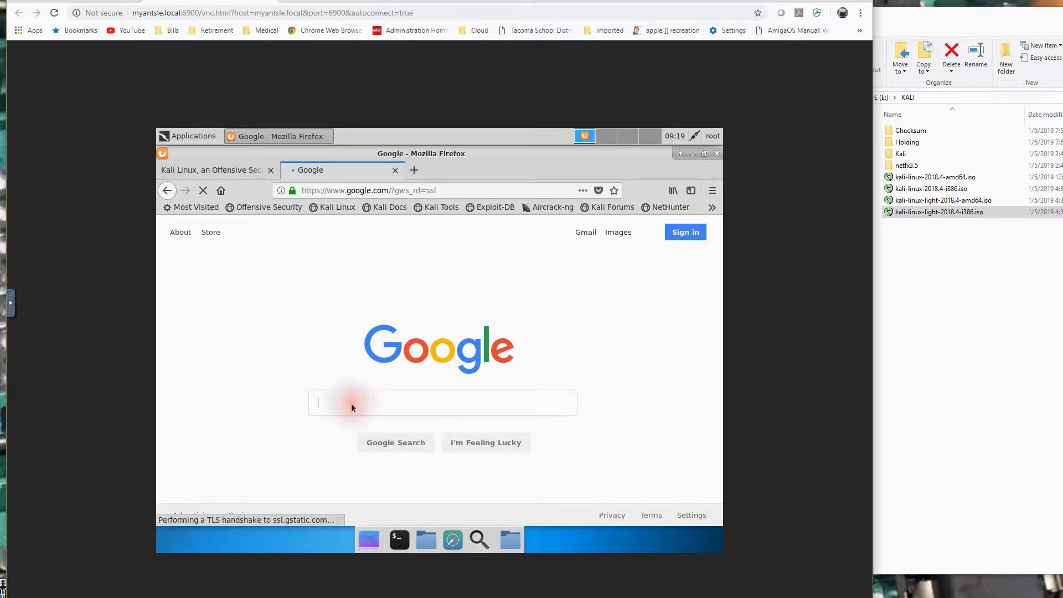
# Search Google for shadowtron.
pyautogui.write('shadowtrond')
pyautogui.click(391, 401)
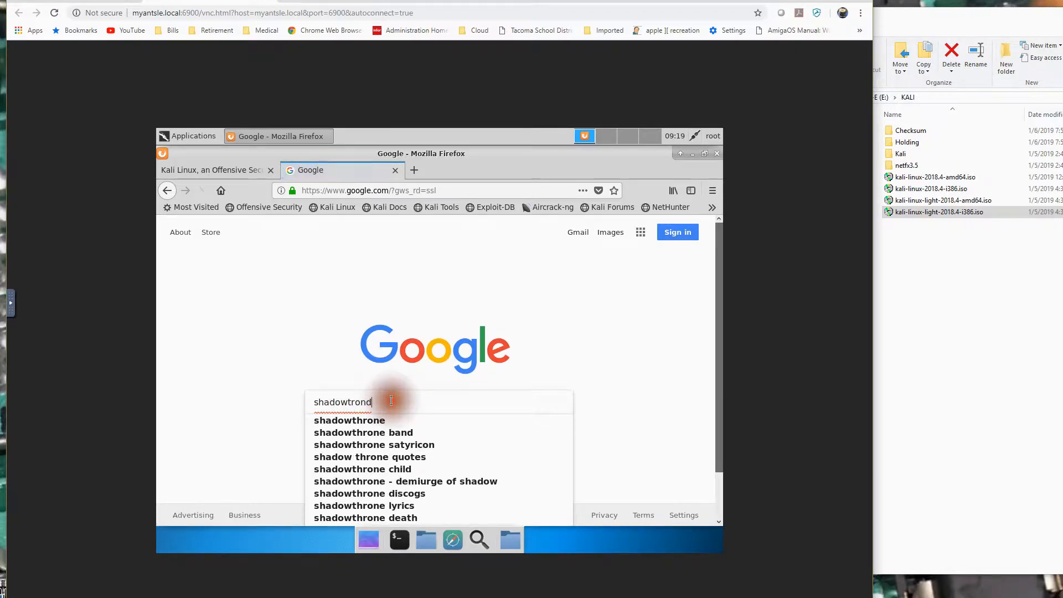
pyautogui.press('BackSpace')
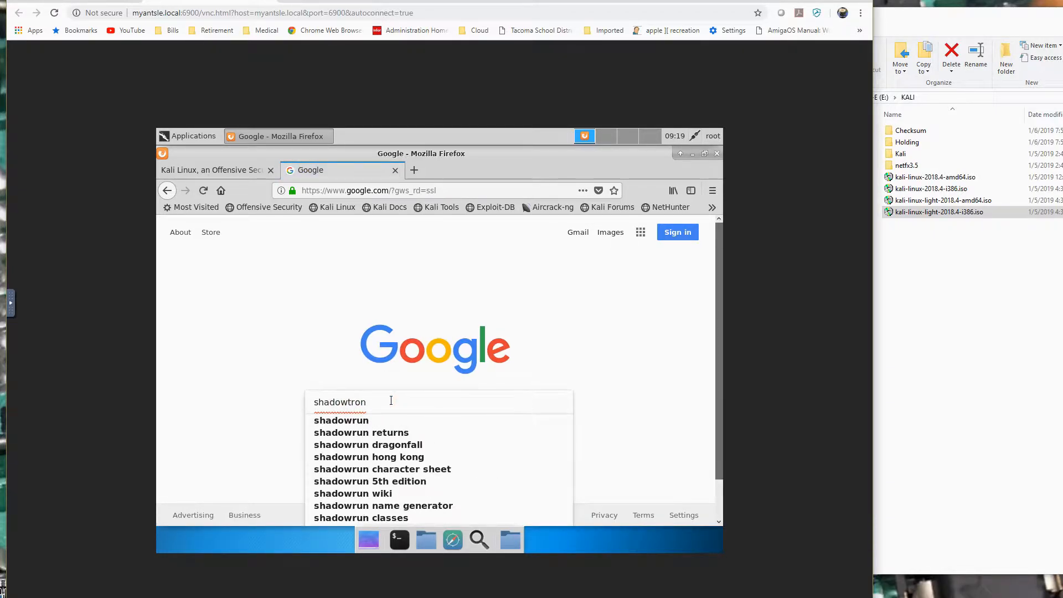
pyautogui.press('Return')
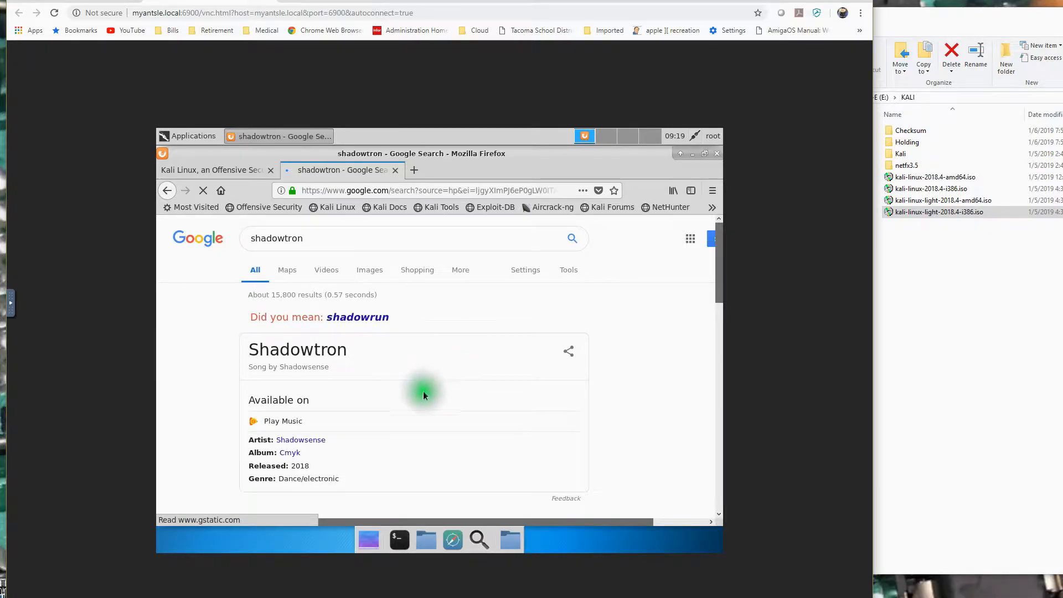
# Open the ShadowTron Blog YouTube channel from the search results and look over its uploads.
pyautogui.scroll(-3, 419, 394)
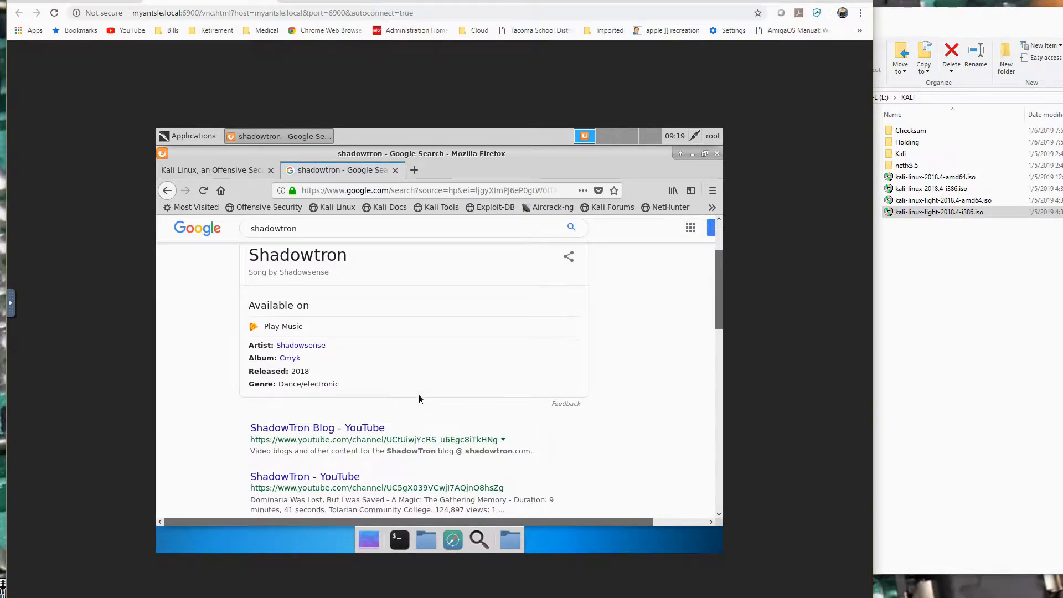
pyautogui.scroll(-1, 419, 399)
pyautogui.click(283, 400)
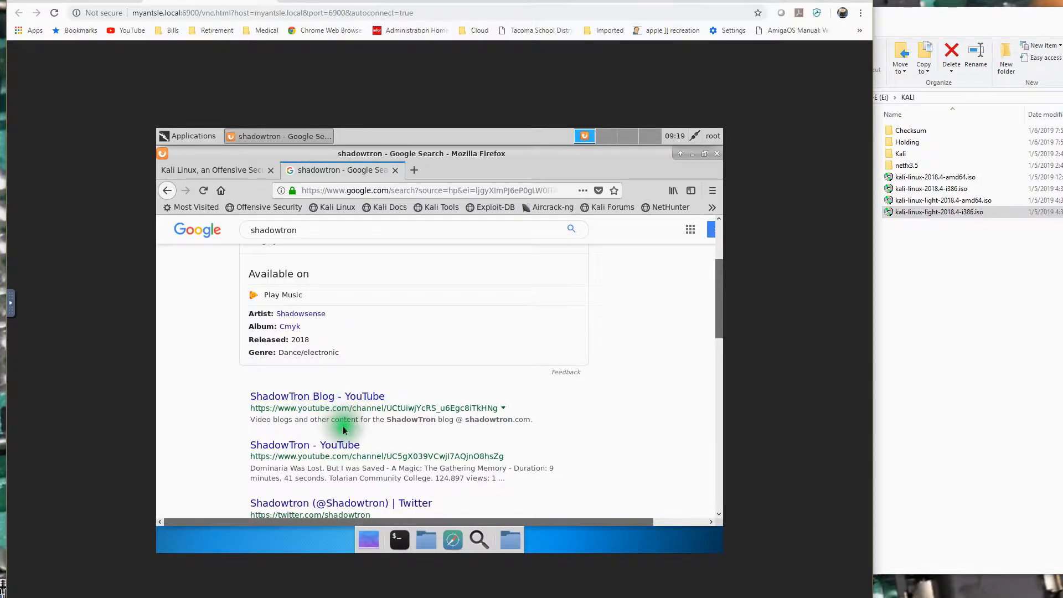
pyautogui.click(331, 397)
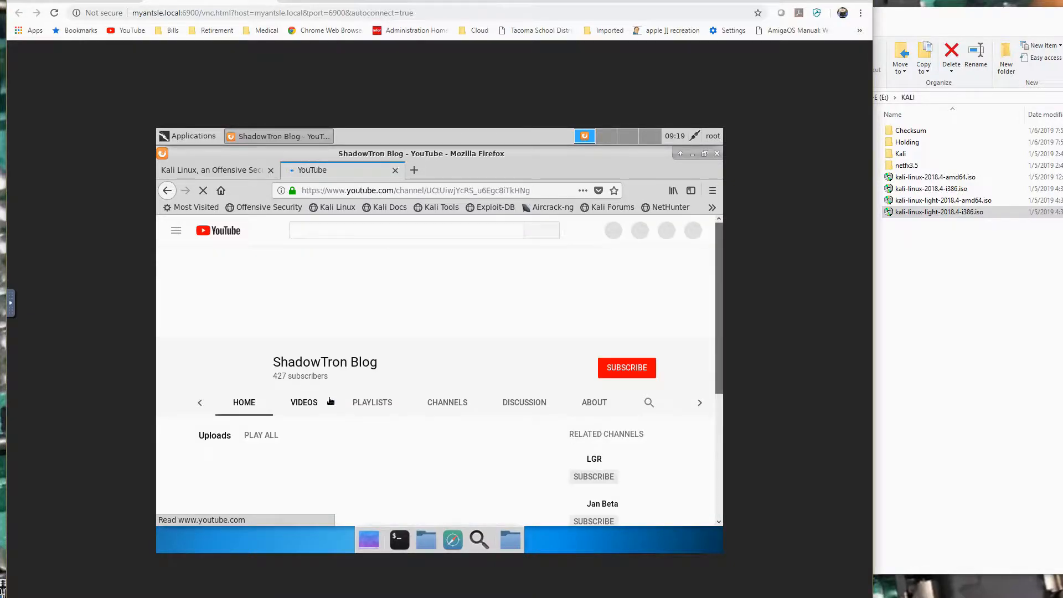
pyautogui.scroll(-2, 463, 346)
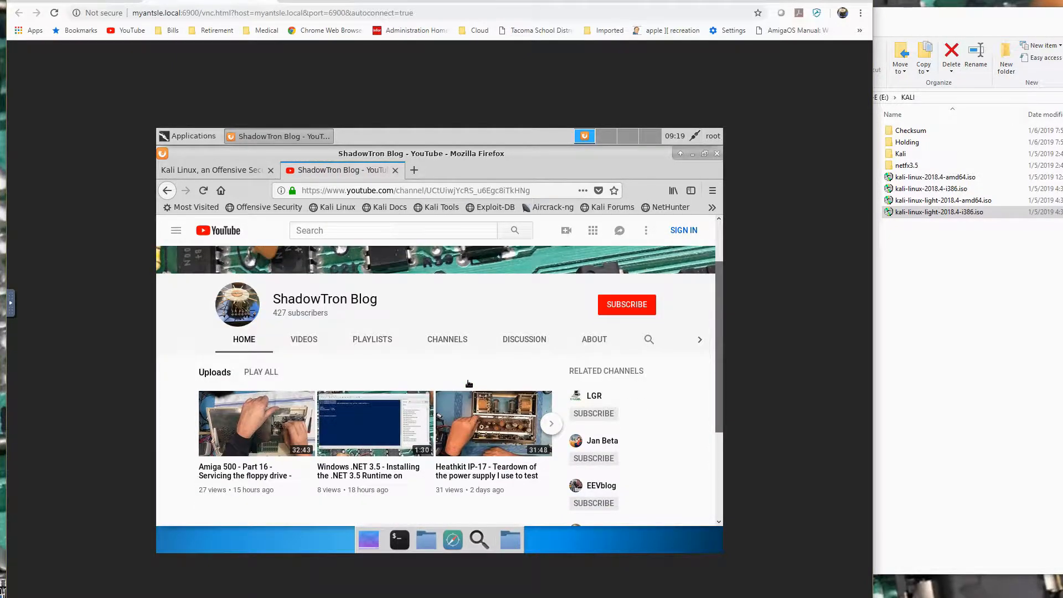
pyautogui.scroll(-1, 468, 383)
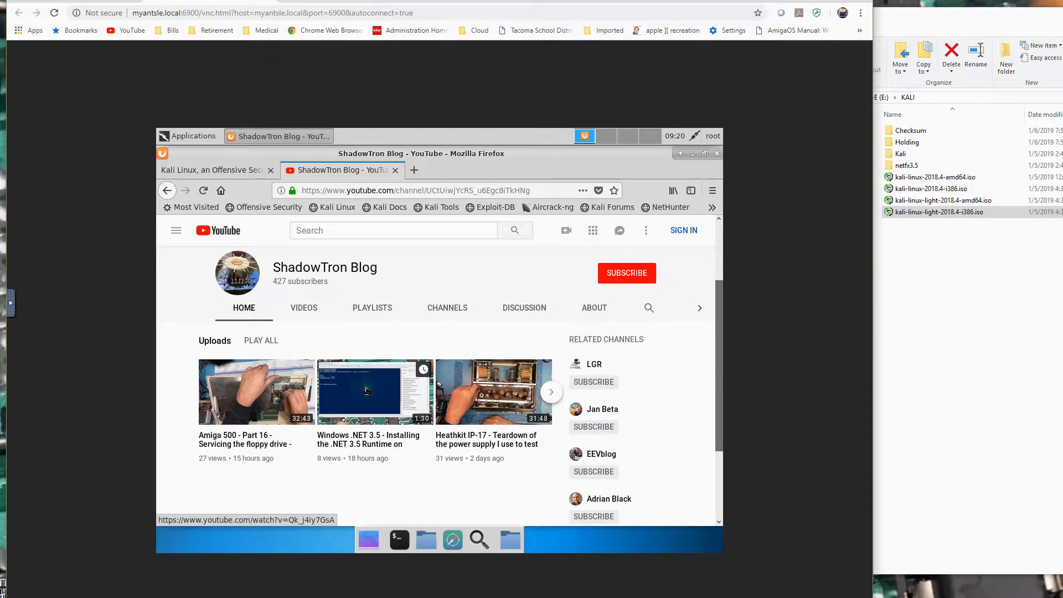
pyautogui.click(516, 284)
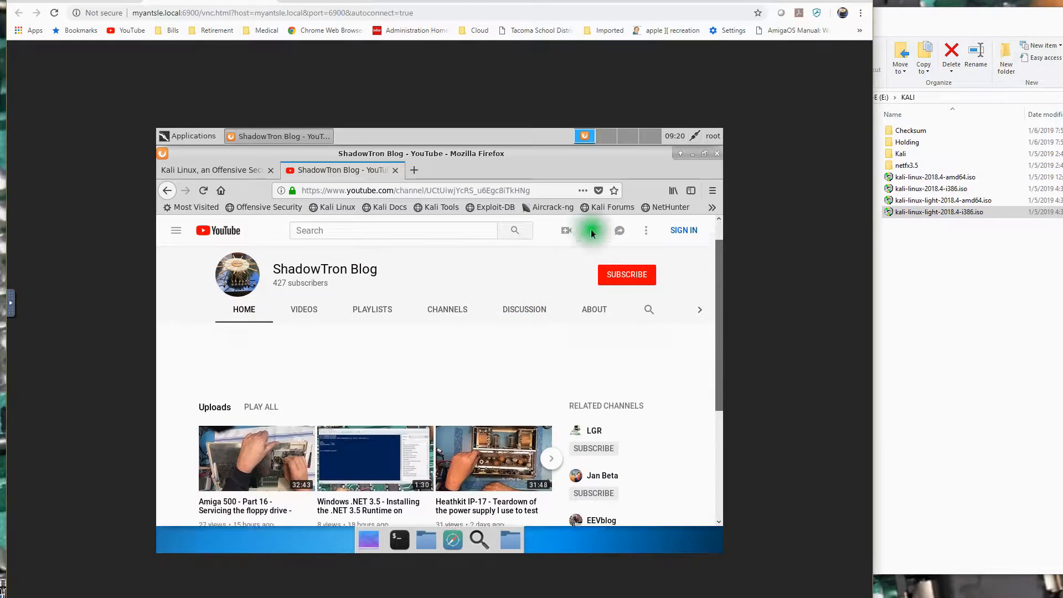
# Close Firefox with all its tabs and shut down the Kali system.
pyautogui.click(717, 154)
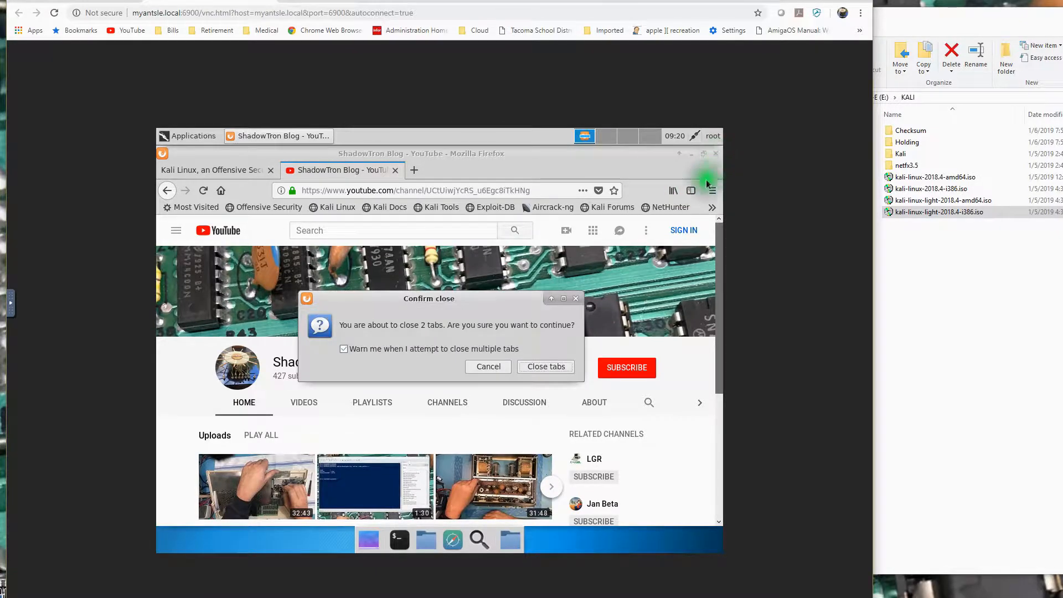
pyautogui.click(545, 366)
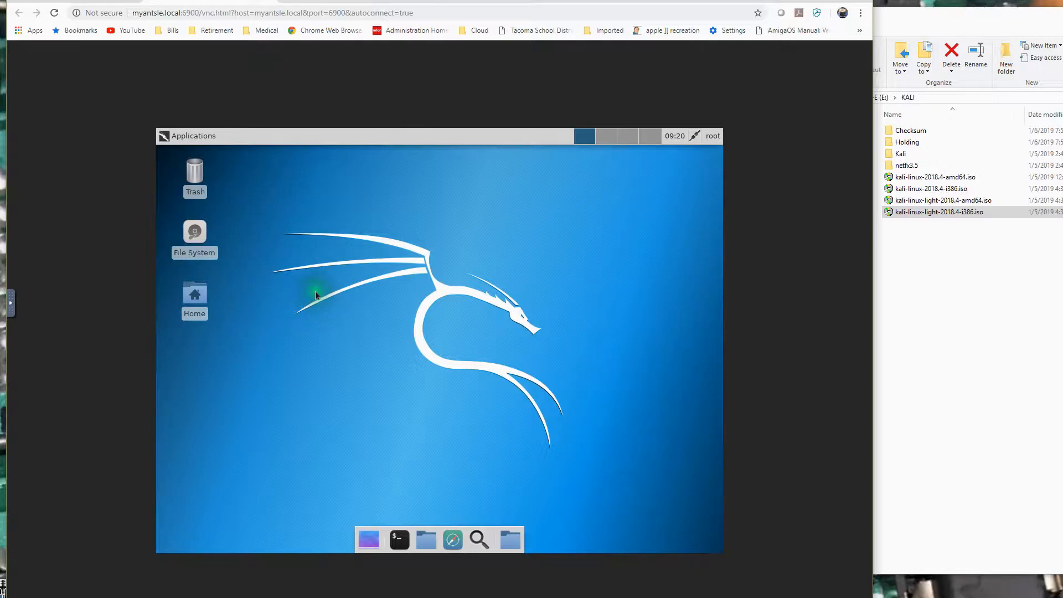
pyautogui.click(713, 136)
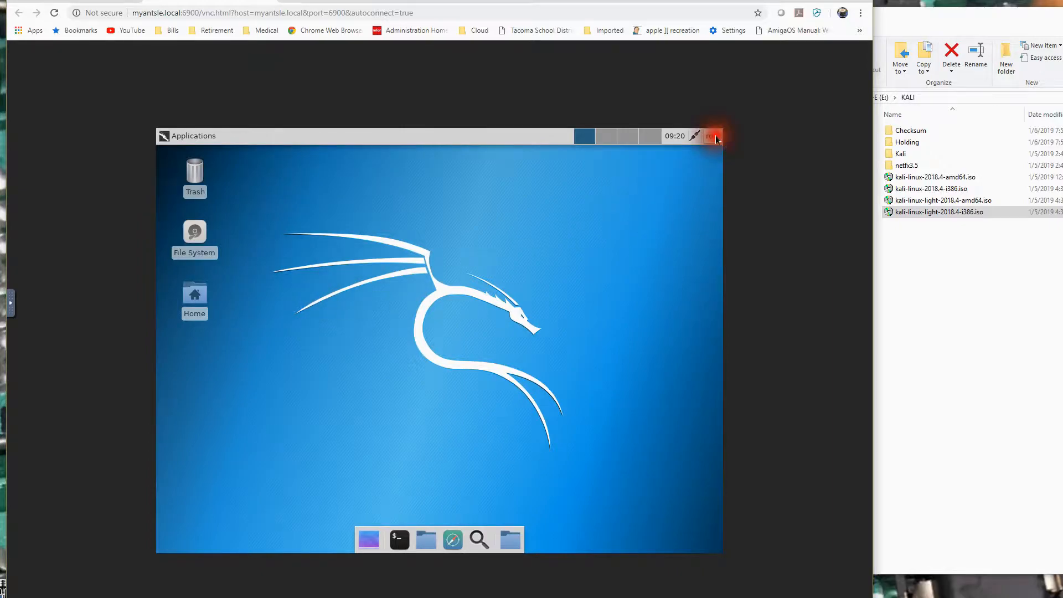
pyautogui.click(687, 194)
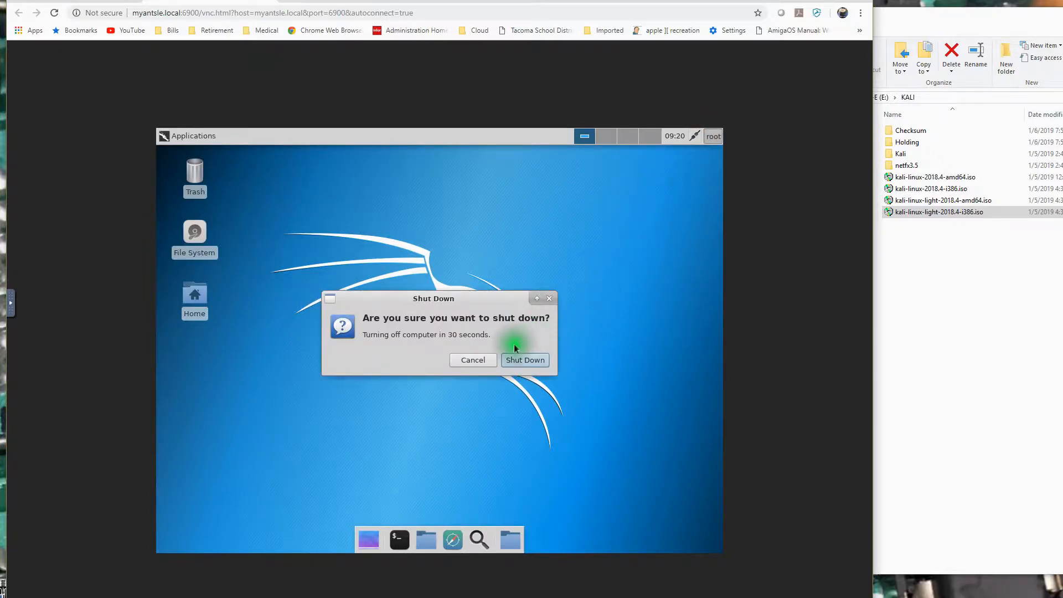
pyautogui.click(527, 361)
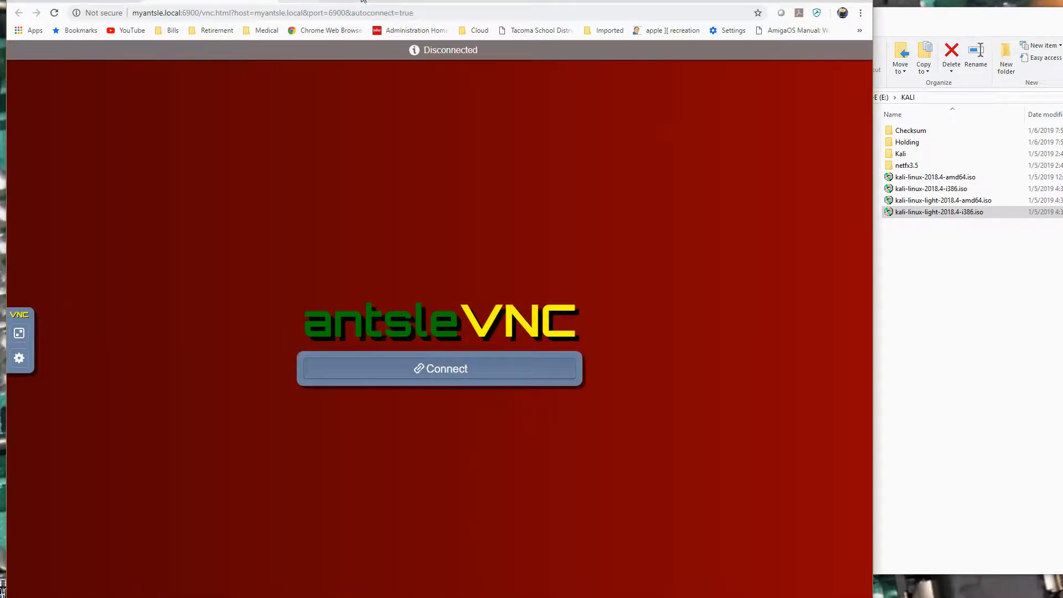
# Return to the antlet list, set KaliLT18.4386 to 2 GiB of RAM and 4 vCPUs, and update its properties.
pyautogui.click(272, 1)
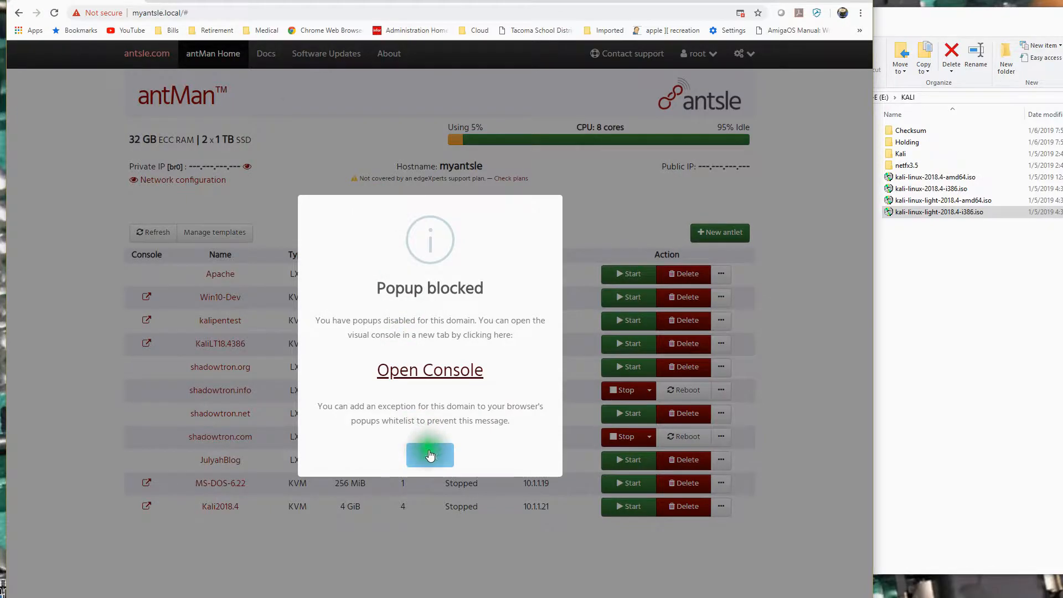
pyautogui.click(428, 452)
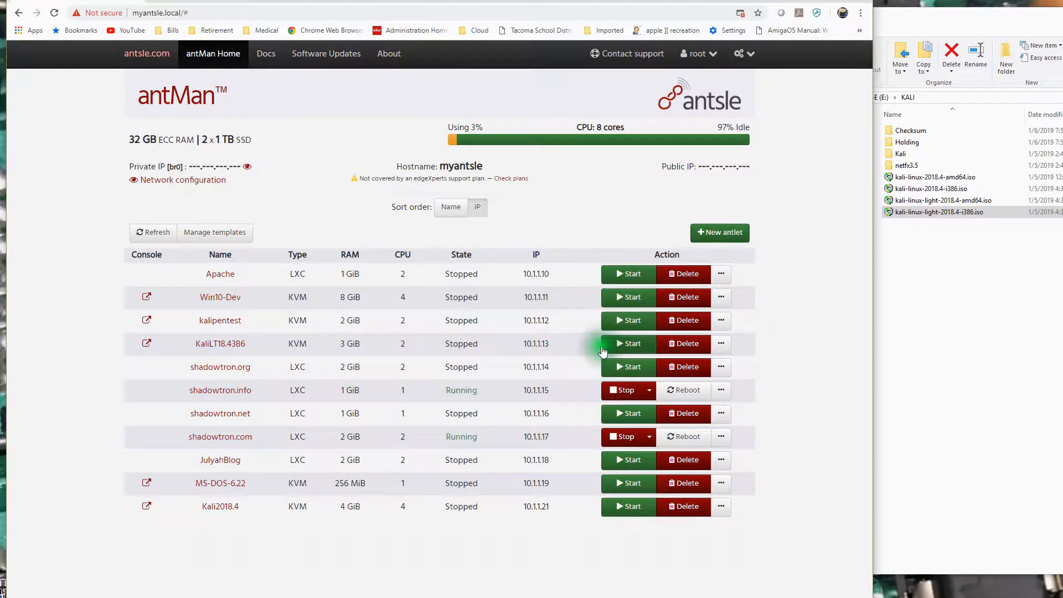
pyautogui.click(219, 344)
pyautogui.click(670, 105)
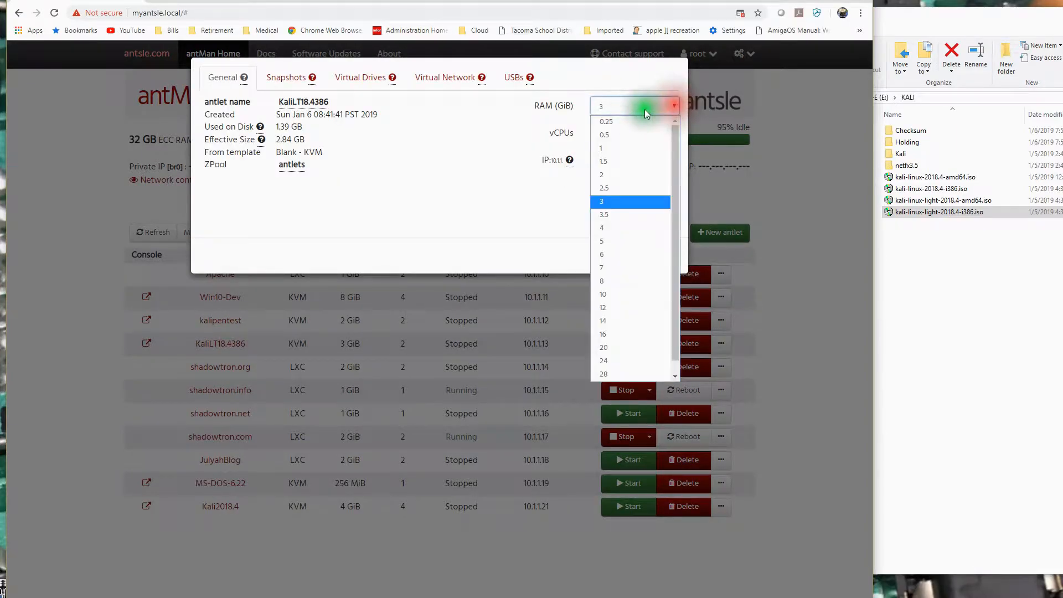
pyautogui.click(607, 174)
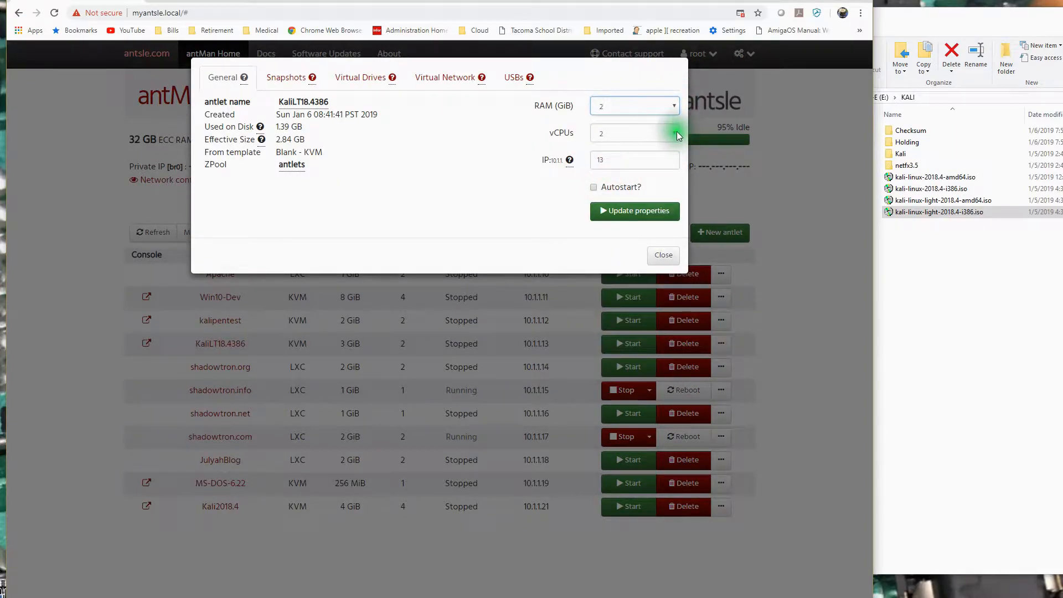
pyautogui.click(675, 132)
pyautogui.click(613, 188)
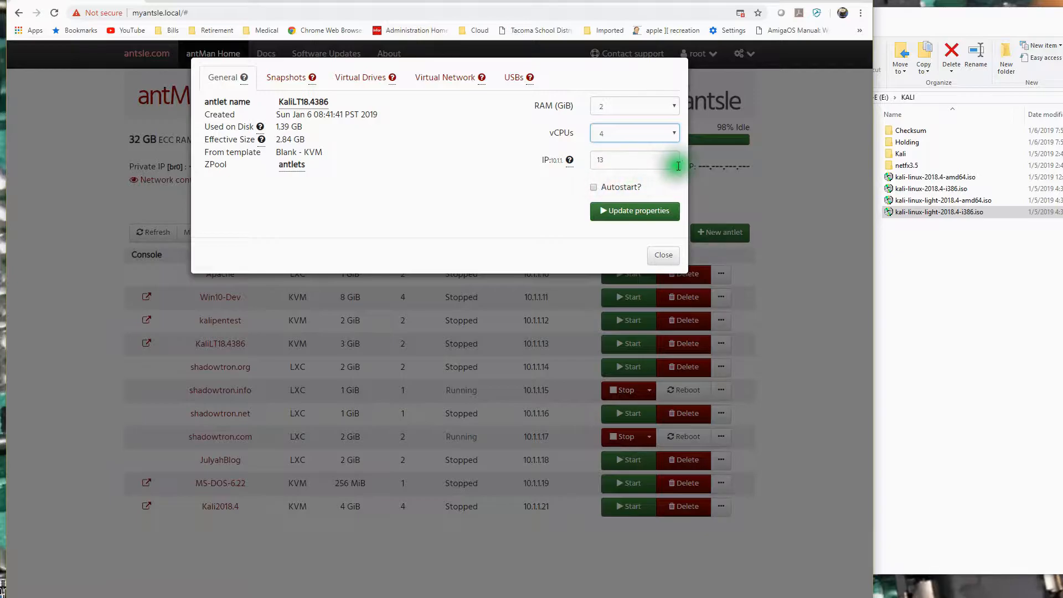
pyautogui.click(640, 212)
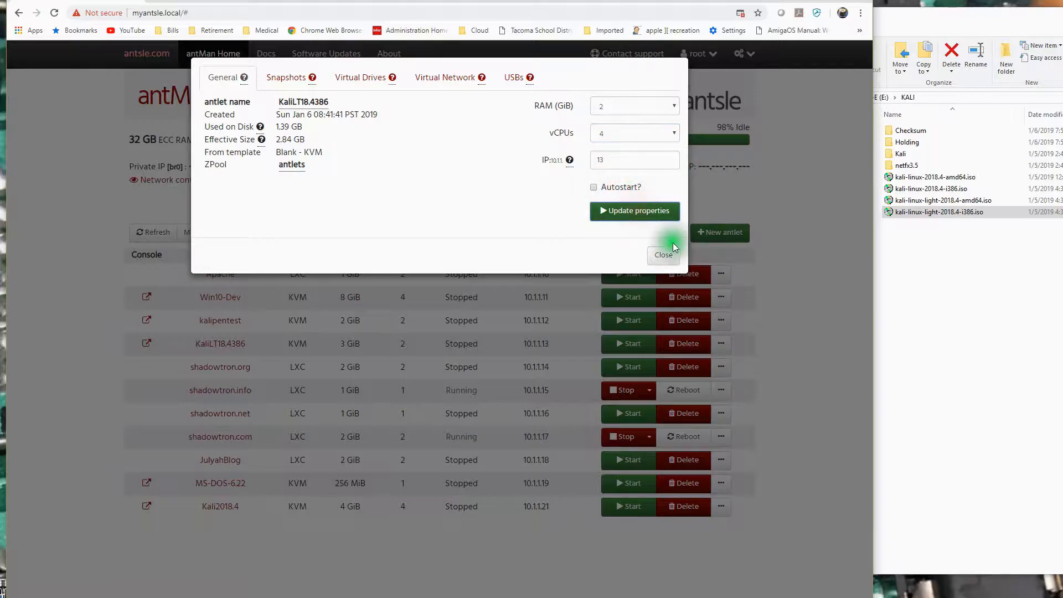
pyautogui.click(659, 254)
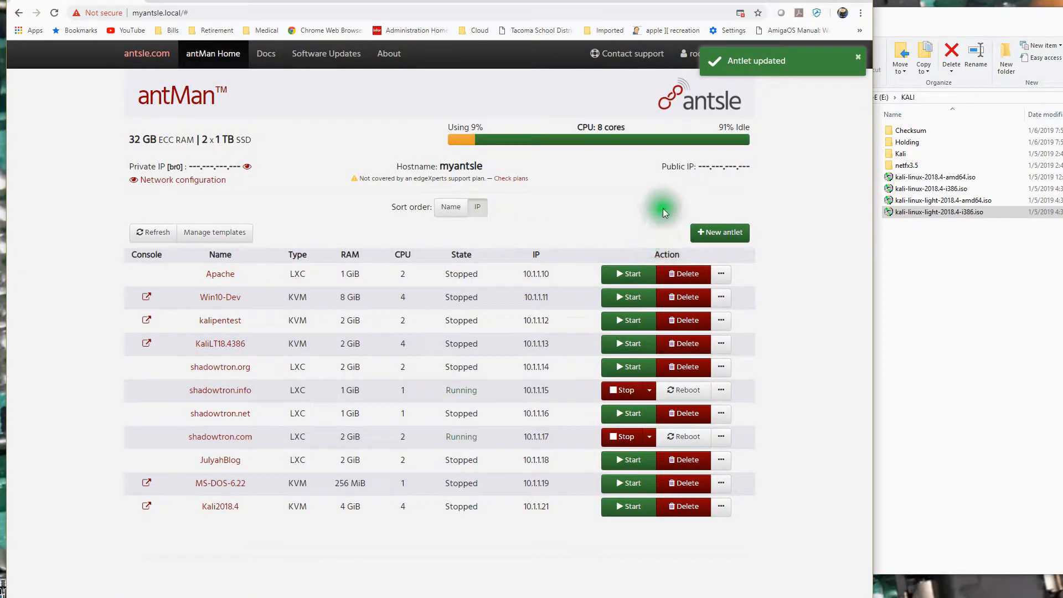
# Start the KaliLT18.4386 antlet with its updated properties and open its visual console.
pyautogui.click(629, 343)
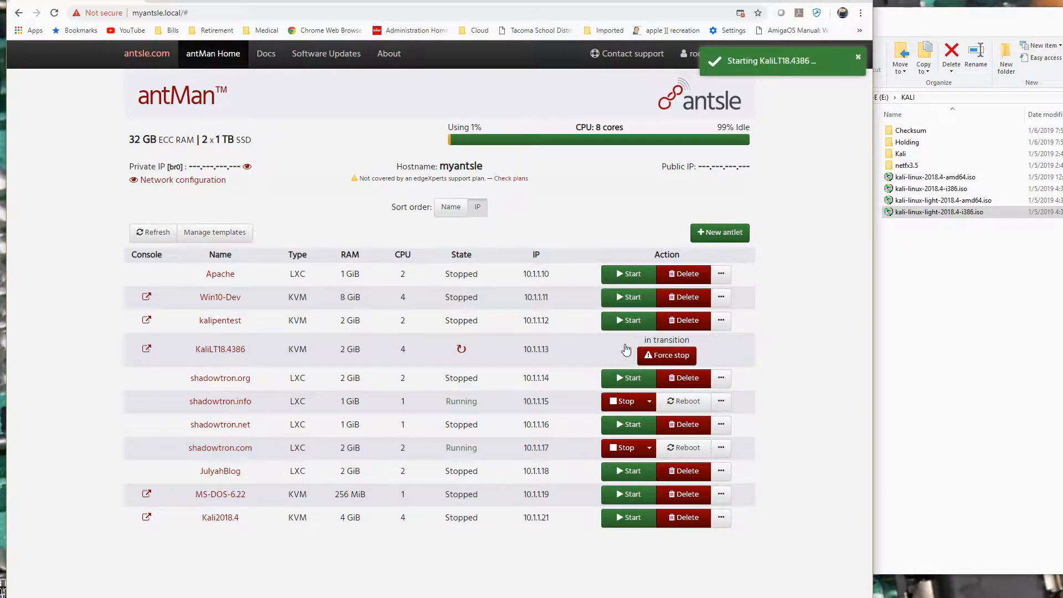
pyautogui.click(148, 348)
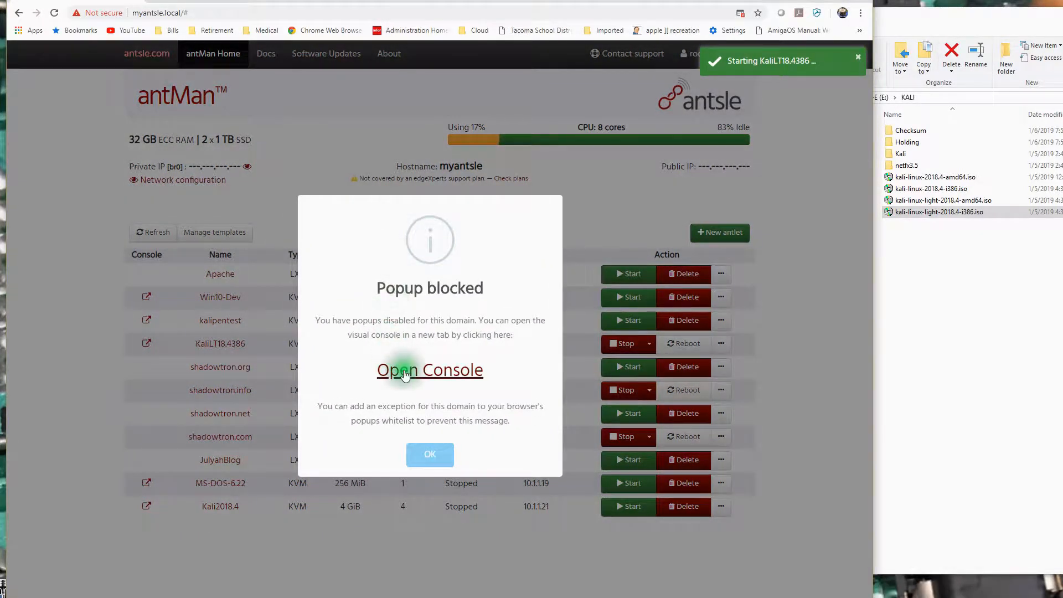
pyautogui.click(409, 374)
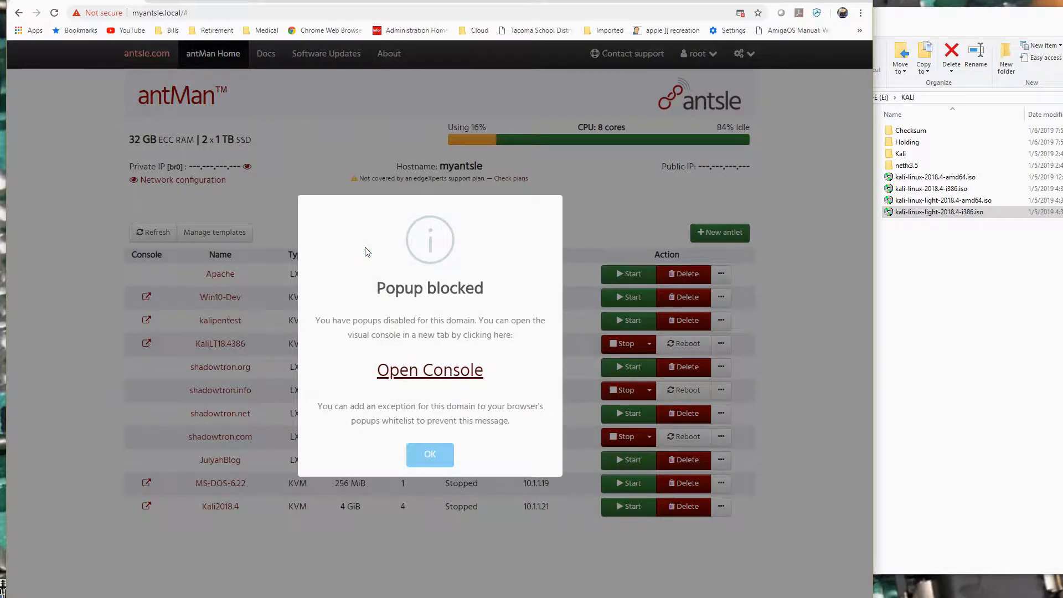
pyautogui.click(426, 371)
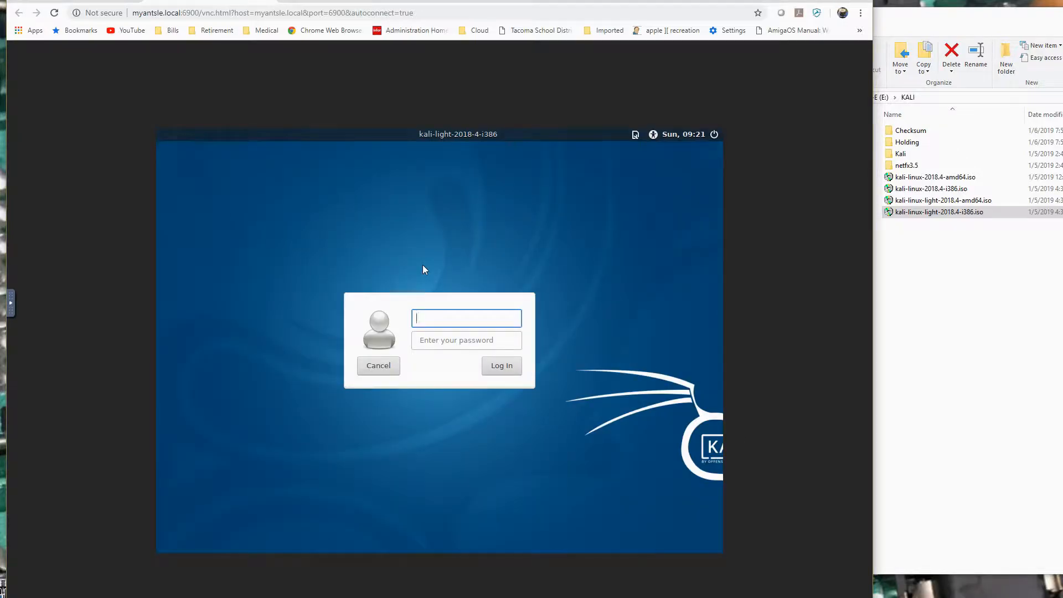
# Log in to the Kali system as root with the account password.
pyautogui.write('root')
pyautogui.press('Tab')
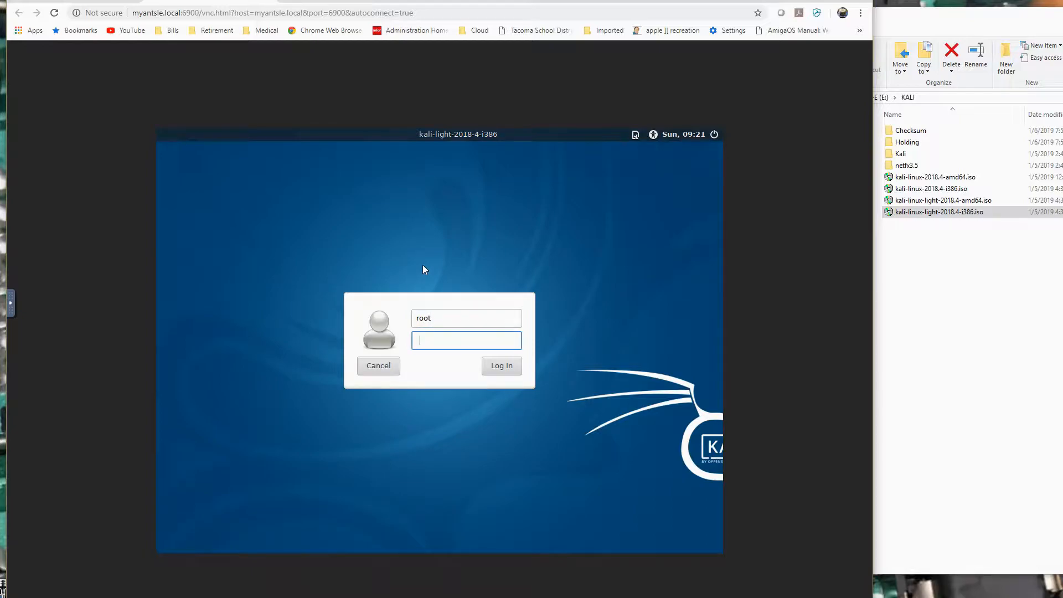
pyautogui.write('*********')
pyautogui.press('Return')
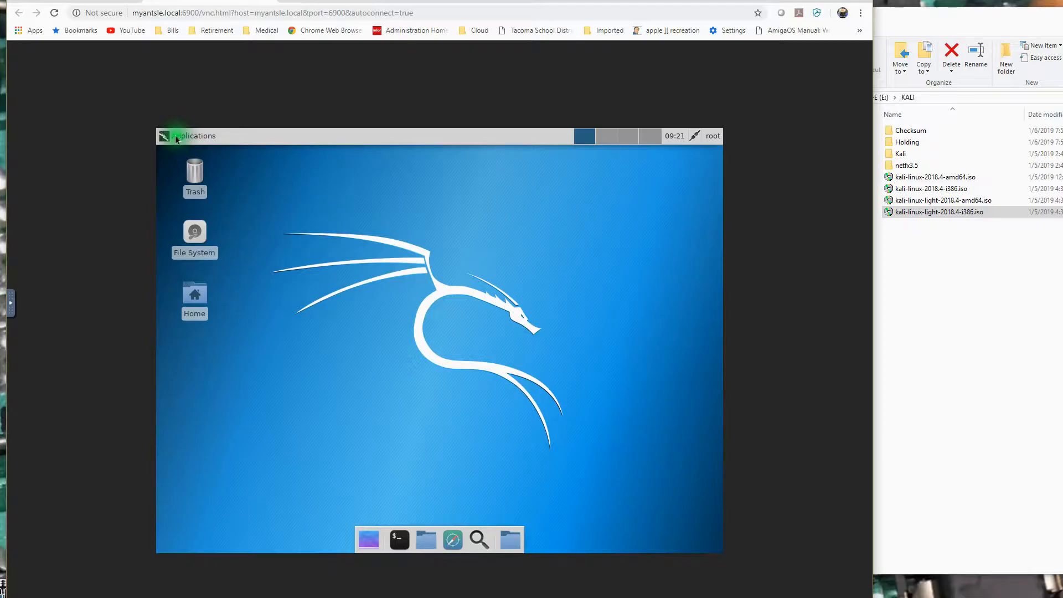
# Open the Kali web browser and request google.com in a new tab.
pyautogui.click(194, 136)
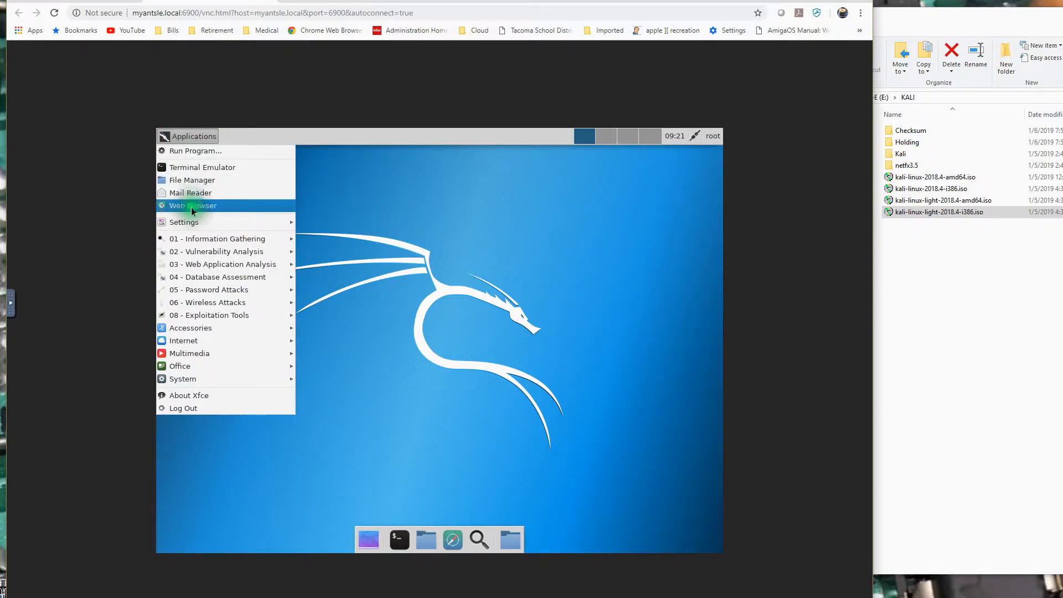
pyautogui.click(191, 206)
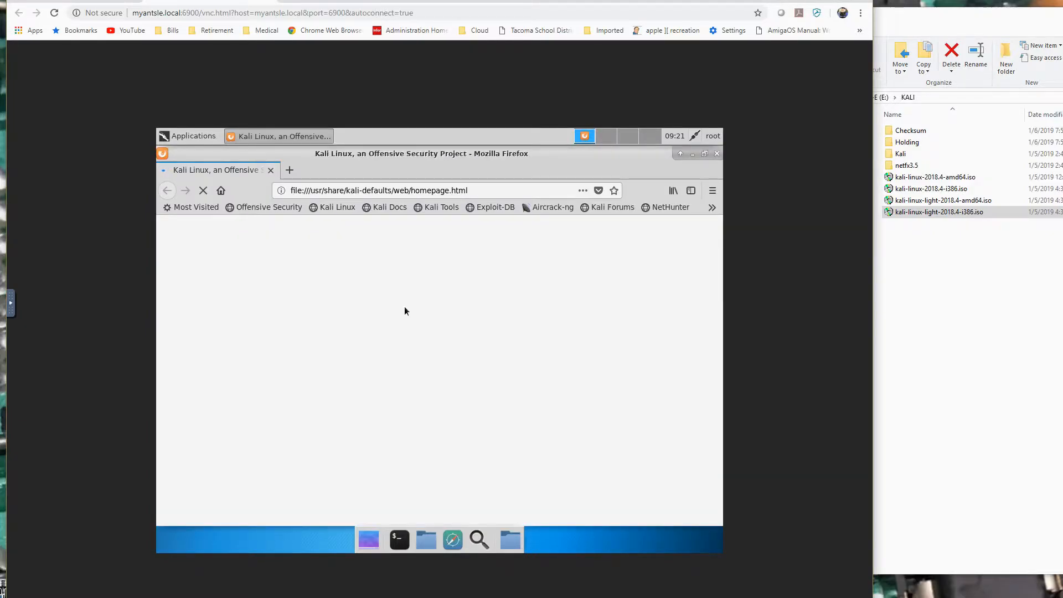
pyautogui.click(292, 172)
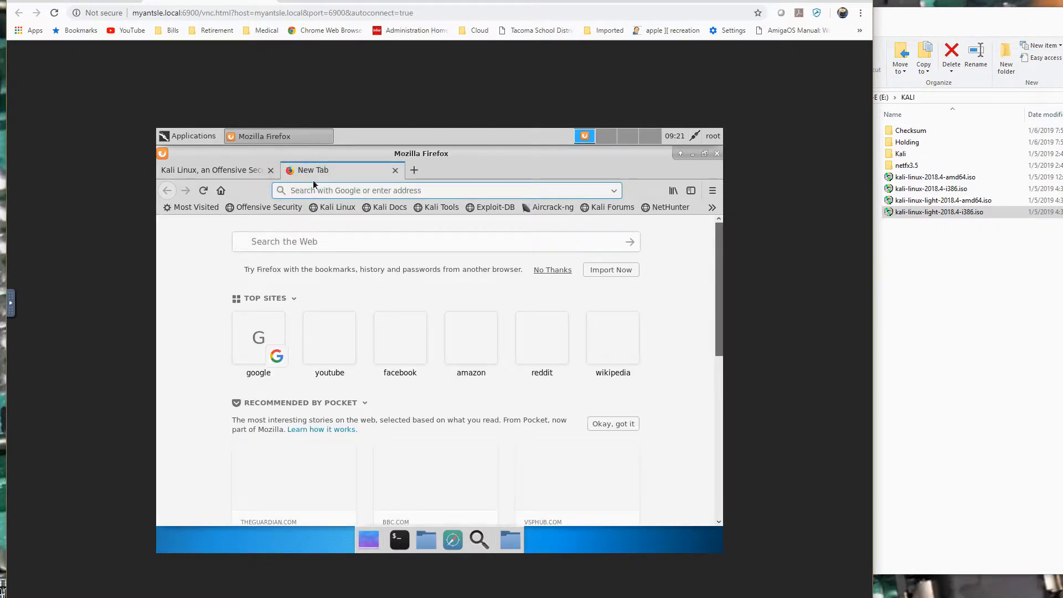
pyautogui.write('gpoogle.co')
pyautogui.press('BackSpace')
pyautogui.press('BackSpace')
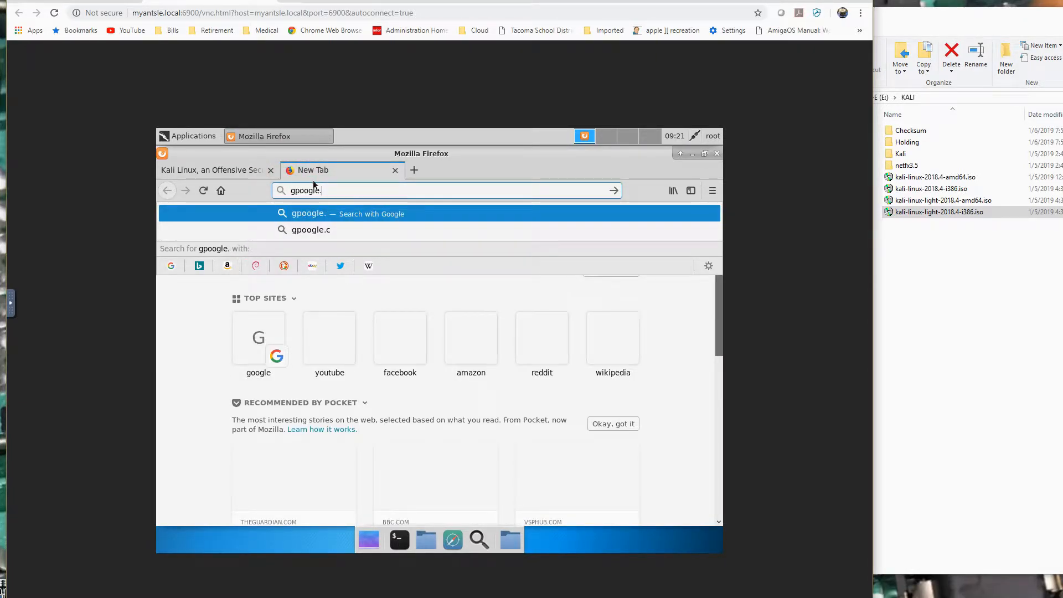
pyautogui.press('BackSpace')
pyautogui.press('BackSpace')
pyautogui.press('BackSpace')
pyautogui.press('BackSpace')
pyautogui.press('BackSpace')
pyautogui.press('BackSpace')
pyautogui.press('BackSpace')
pyautogui.press('BackSpace')
pyautogui.write('google.com/')
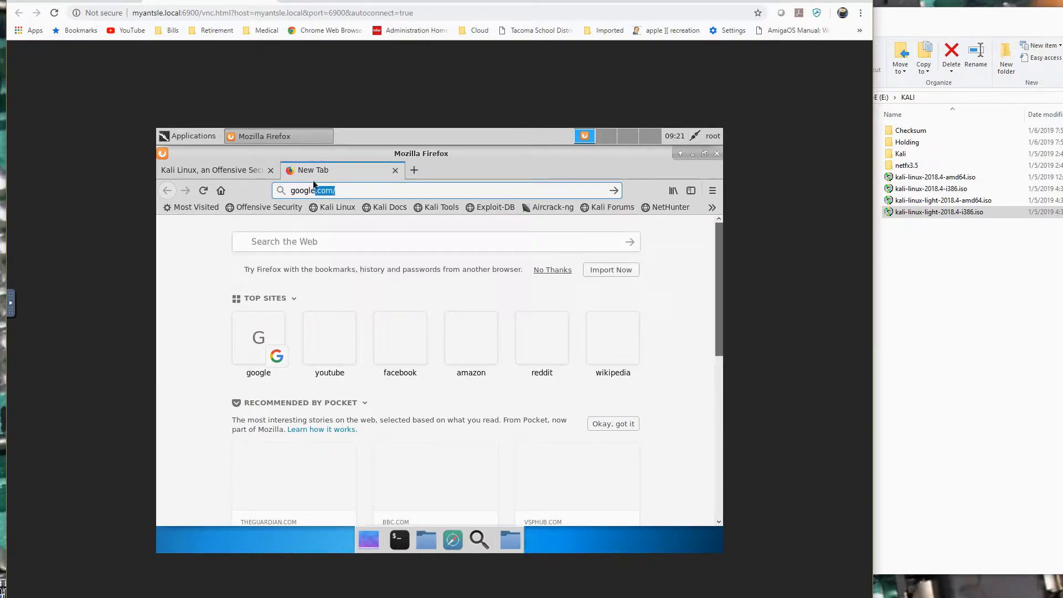
pyautogui.press('Return')
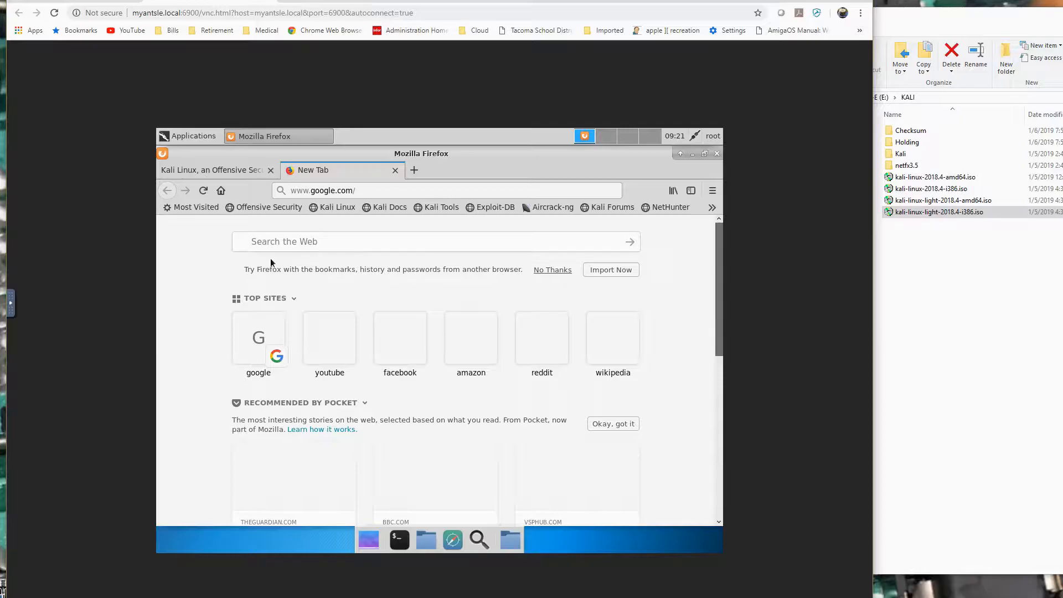
pyautogui.click(340, 258)
pyautogui.click(387, 190)
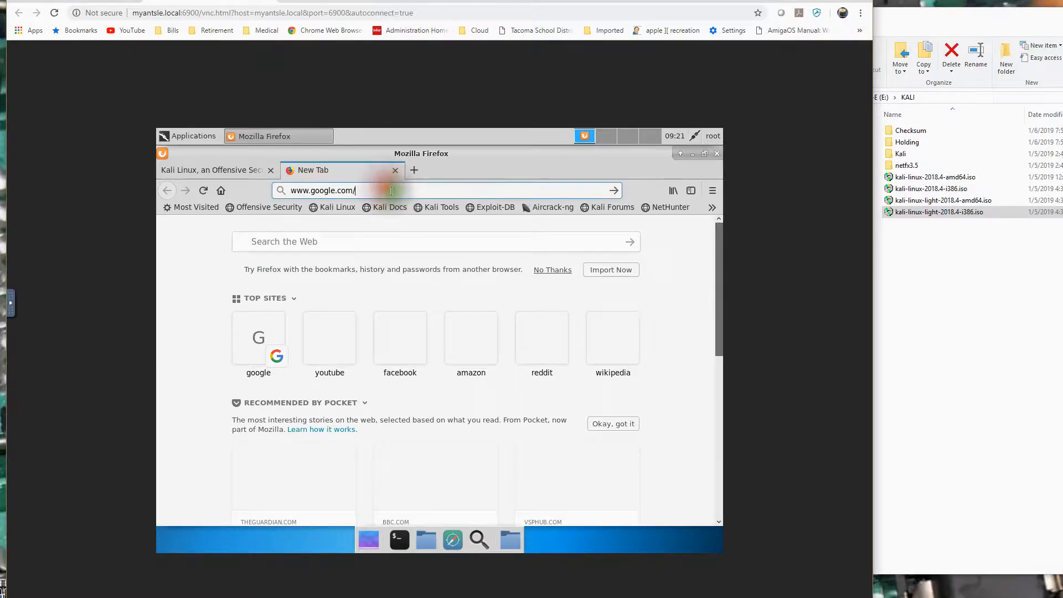
pyautogui.press('BackSpace')
pyautogui.press('Return')
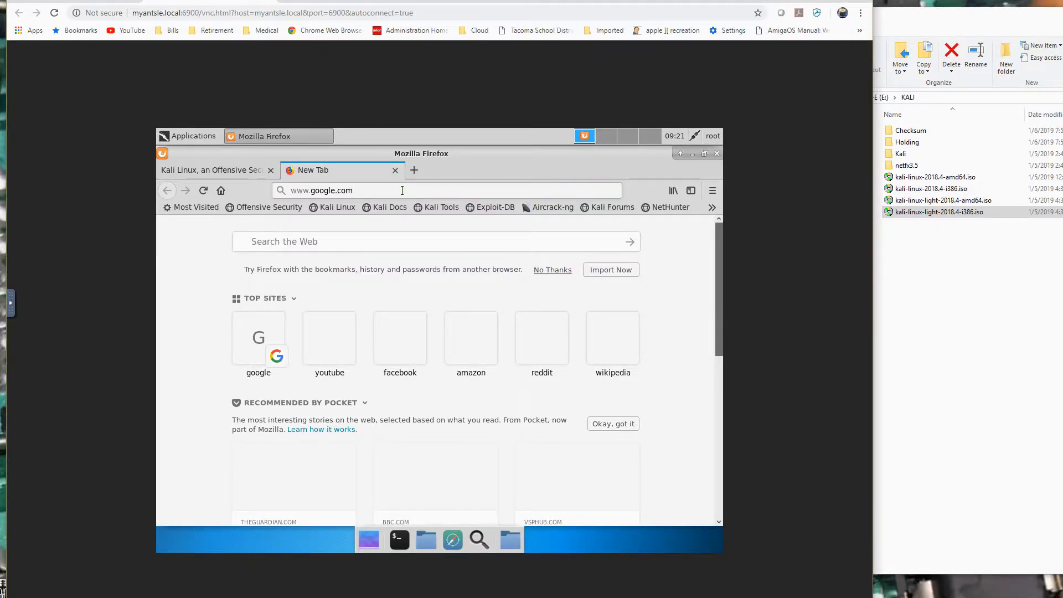
# Look over the new tab page's top sites and recommended stories, and close that tab.
pyautogui.click(417, 293)
pyautogui.scroll(-2, 401, 296)
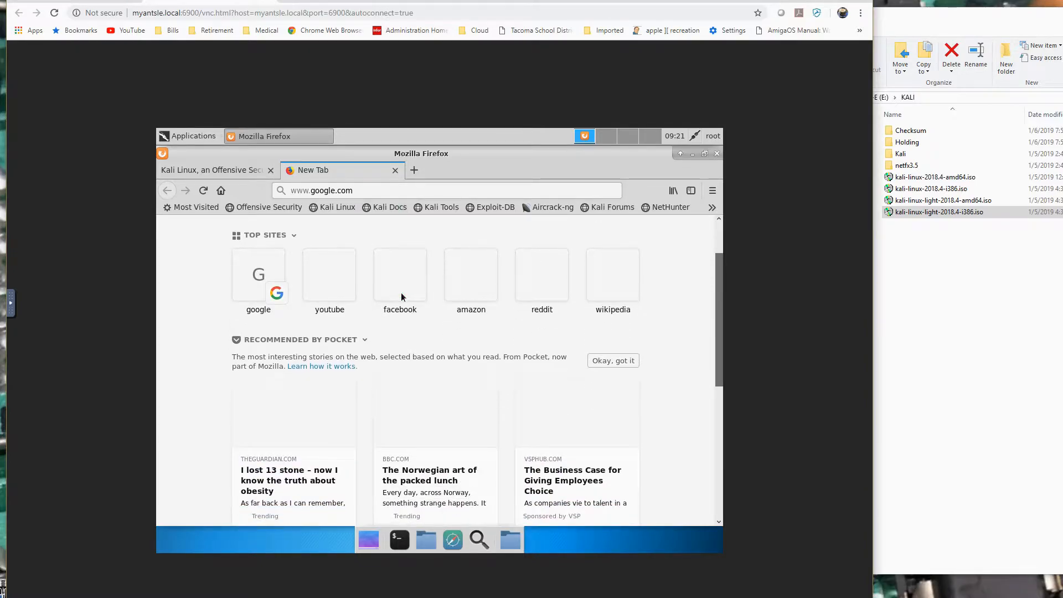
pyautogui.scroll(2, 401, 296)
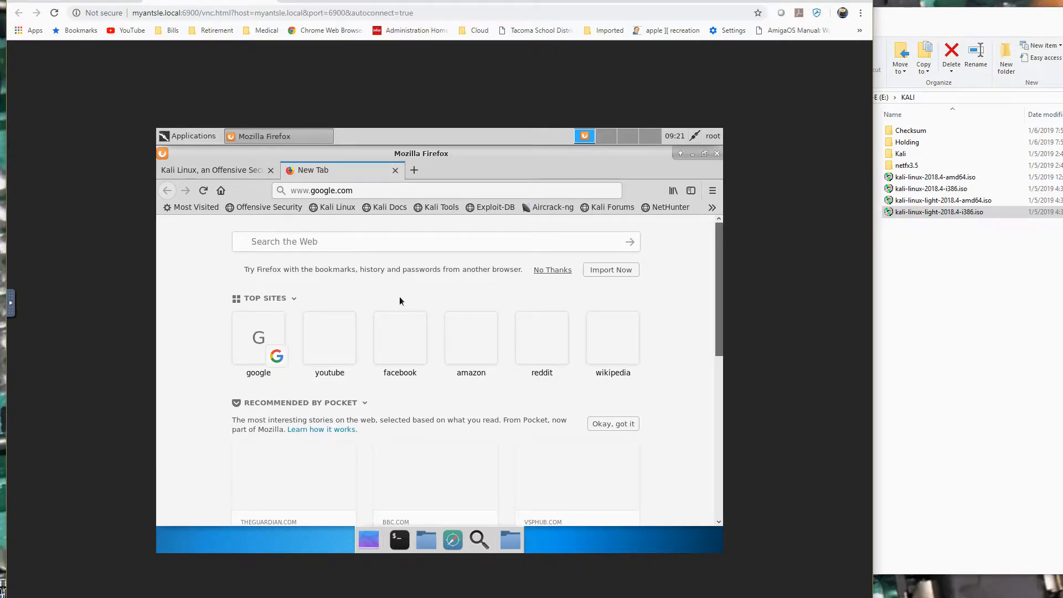
pyautogui.scroll(-4, 400, 299)
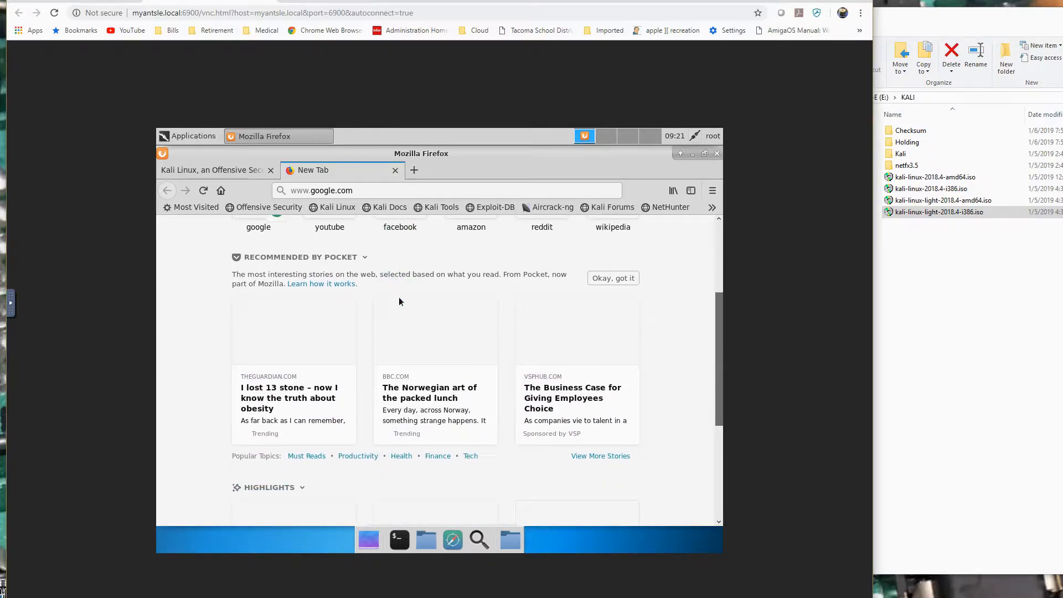
pyautogui.scroll(-2, 399, 299)
pyautogui.scroll(6, 400, 299)
pyautogui.click(329, 237)
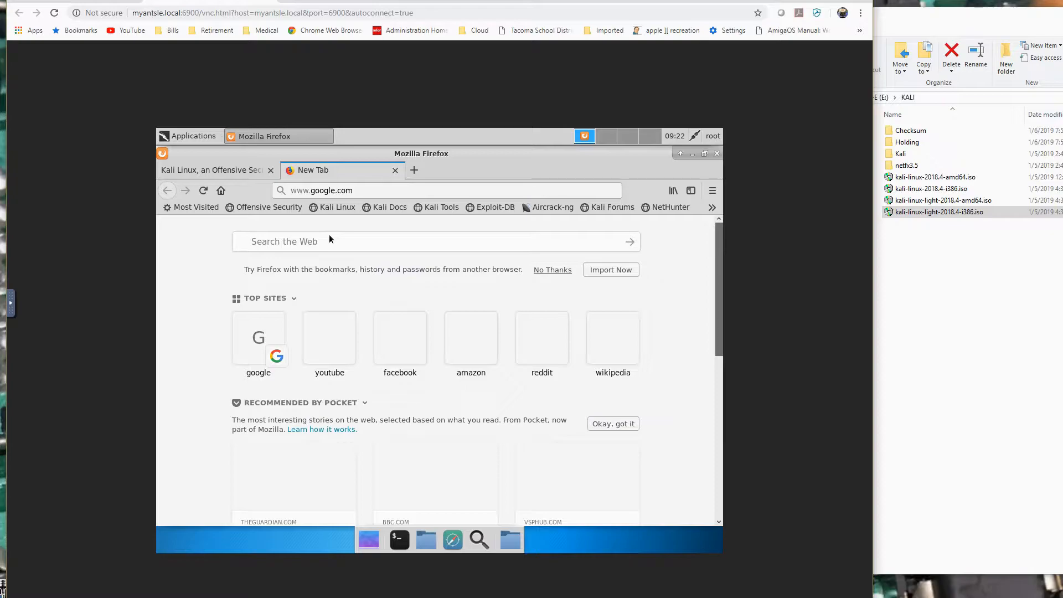
pyautogui.click(322, 241)
pyautogui.click(395, 173)
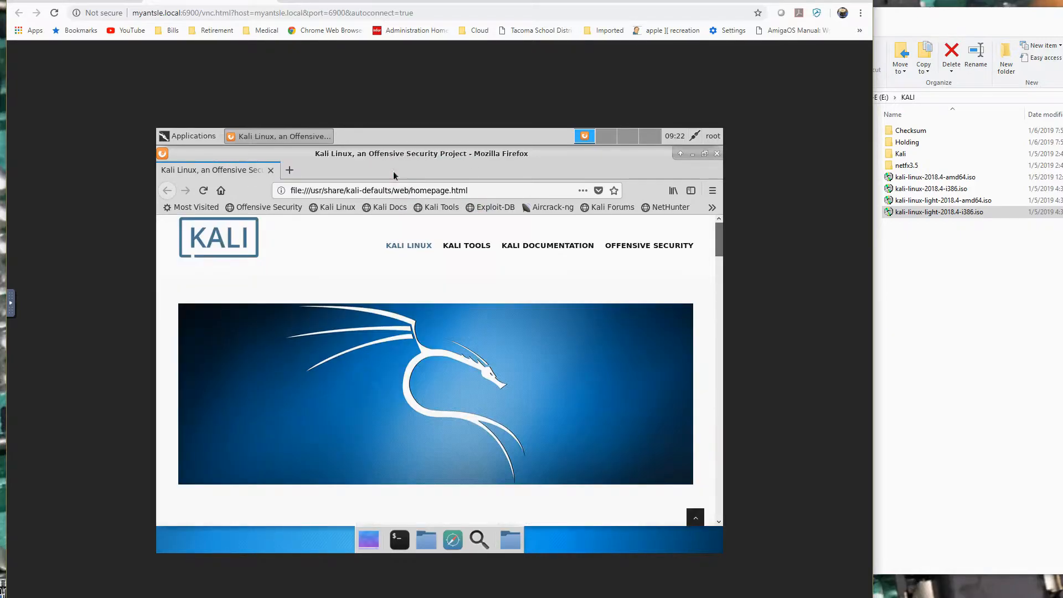
# Search the web for eevblog from a fresh browser tab.
pyautogui.click(288, 171)
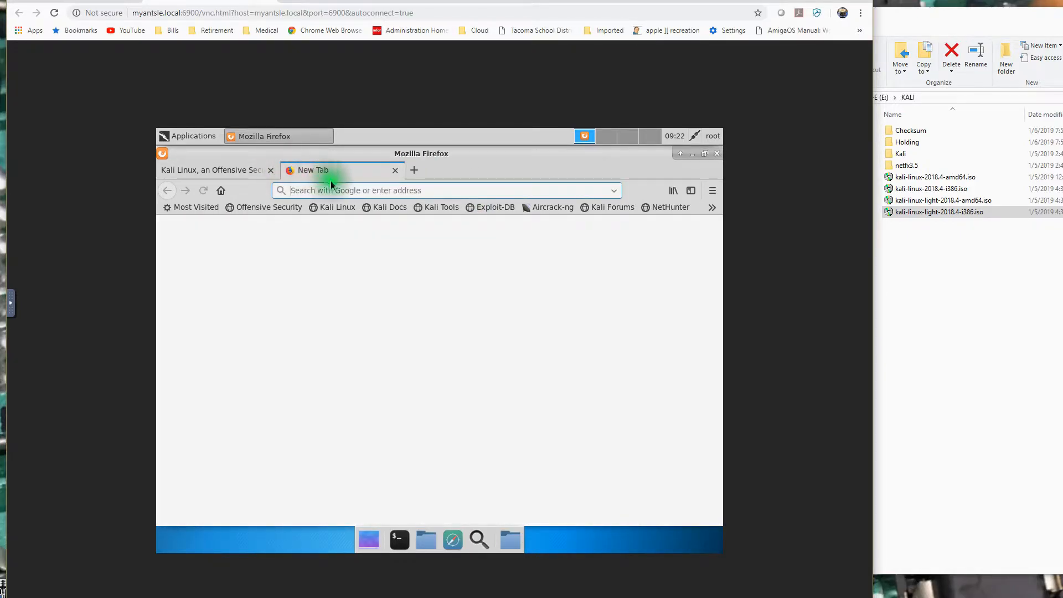
pyautogui.write('ee')
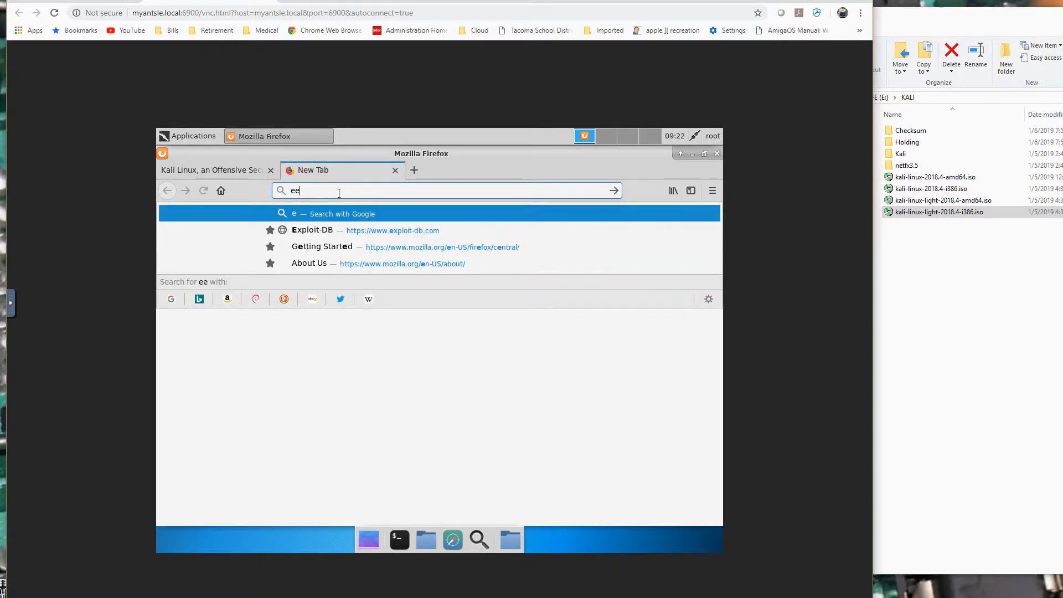
pyautogui.write('vblog')
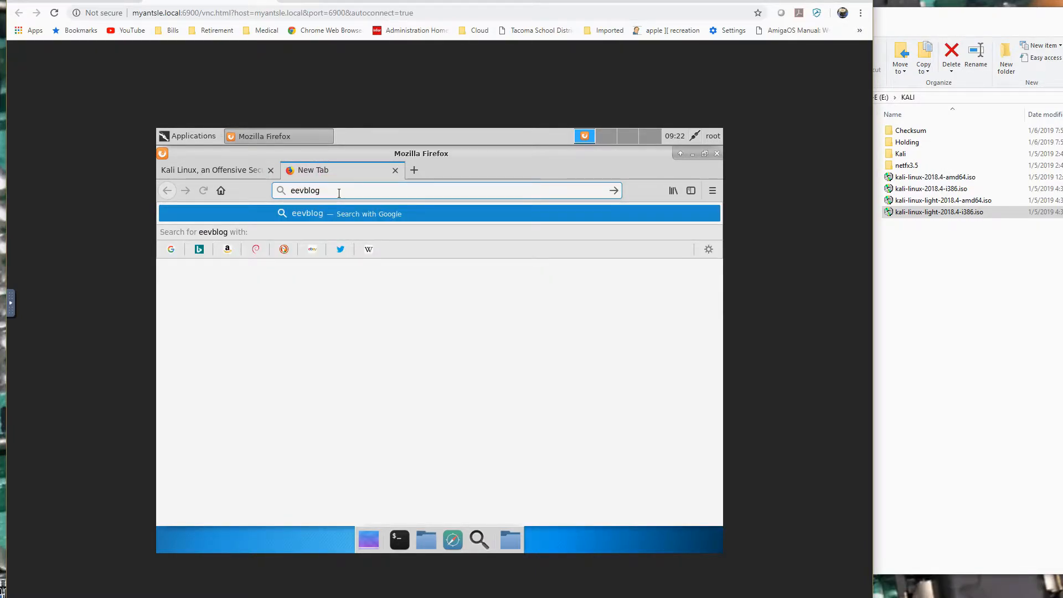
pyautogui.press('Return')
pyautogui.click(384, 309)
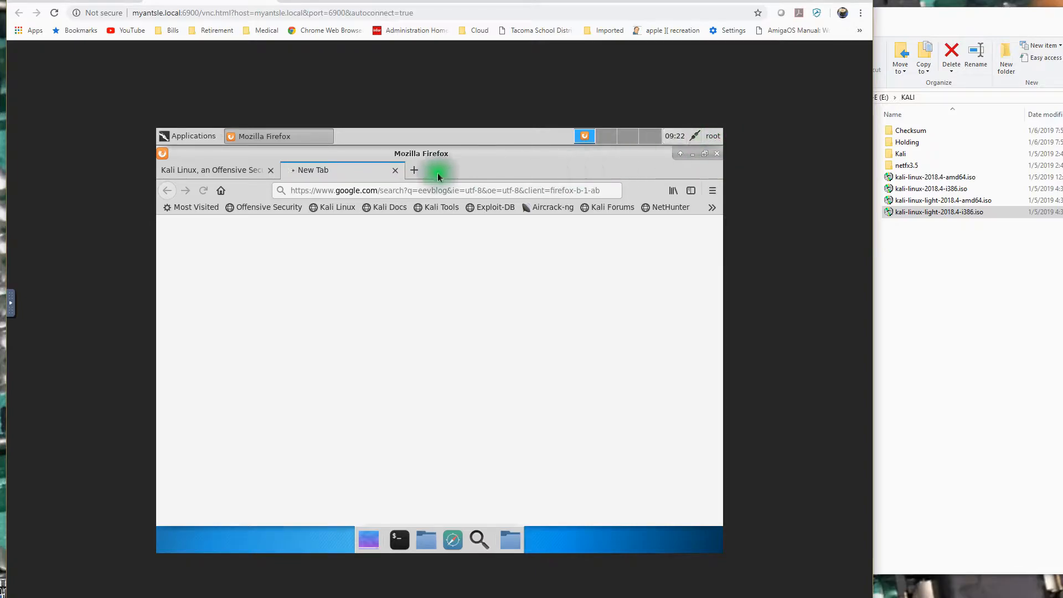
# Close Firefox along with both tabs and shut down the Kali system.
pyautogui.click(717, 154)
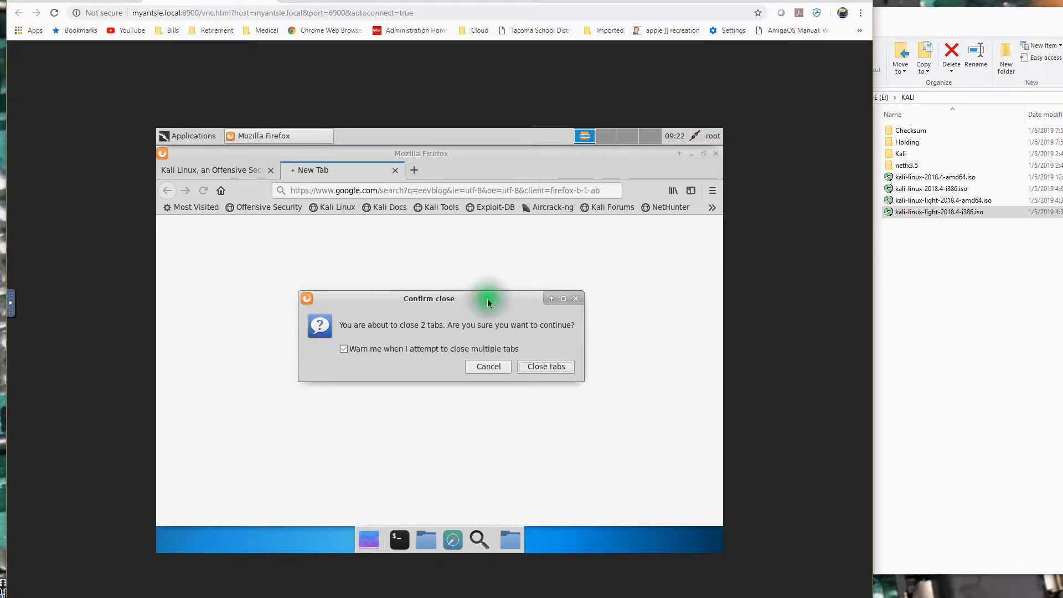
pyautogui.click(537, 367)
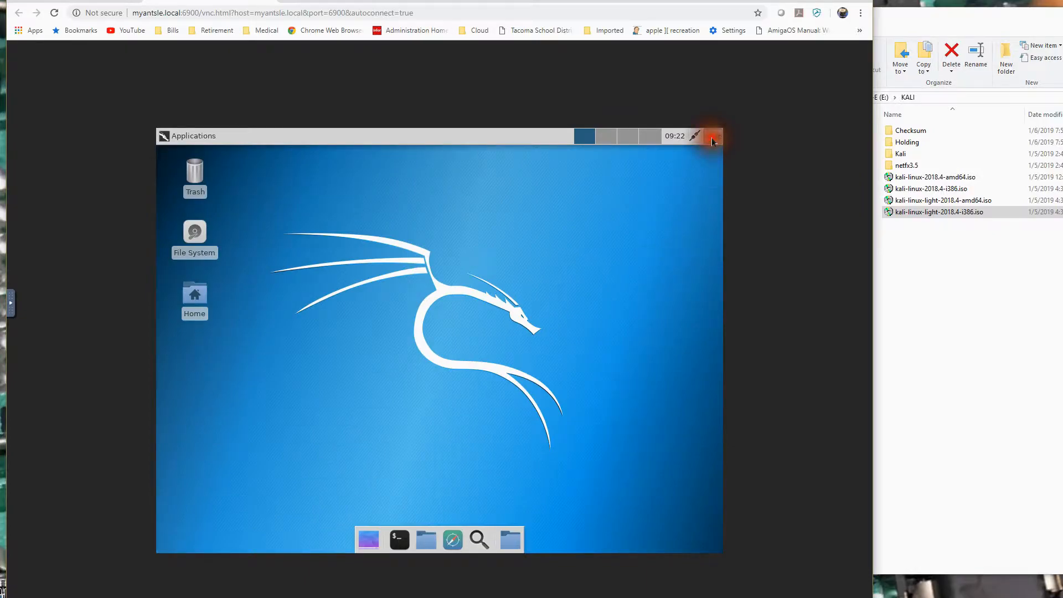
pyautogui.click(712, 142)
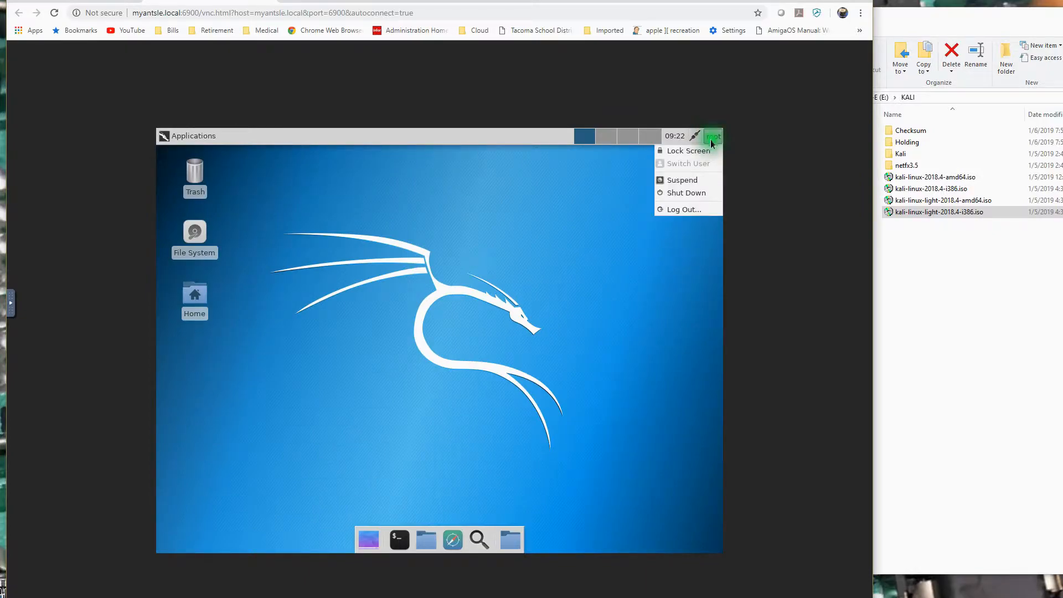
pyautogui.click(694, 197)
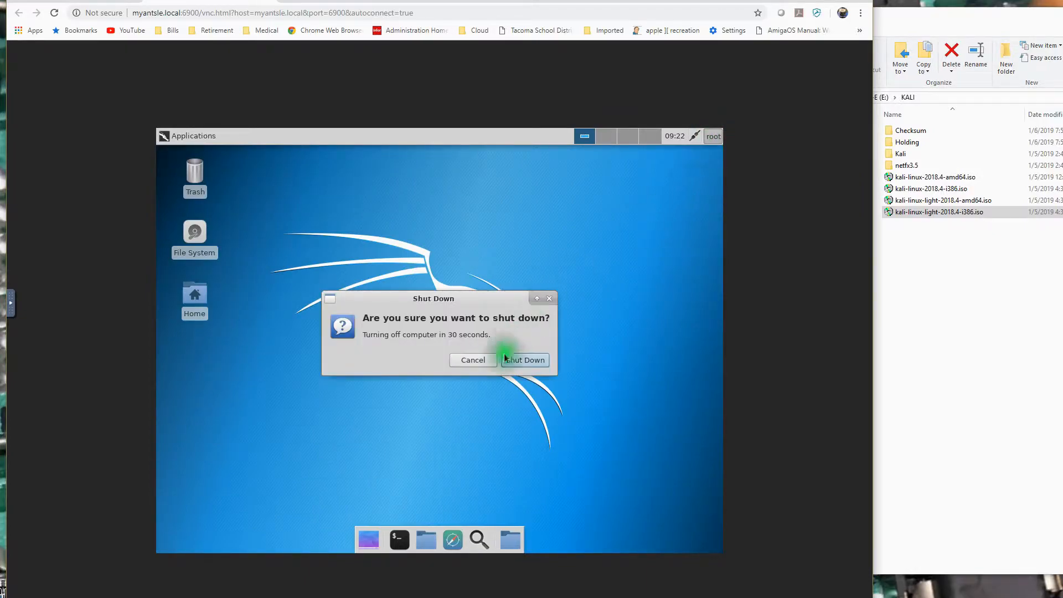
pyautogui.click(521, 360)
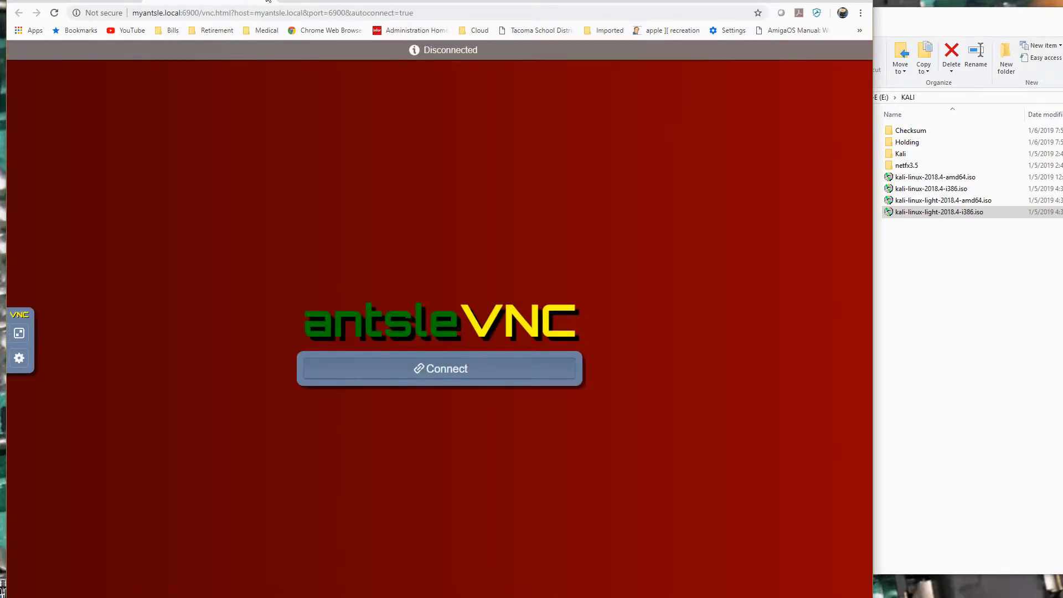
# Return to the antlet list, dismiss the popup notice, and update KaliLT18.4386 to 3.5 GiB of RAM.
pyautogui.click(268, 1)
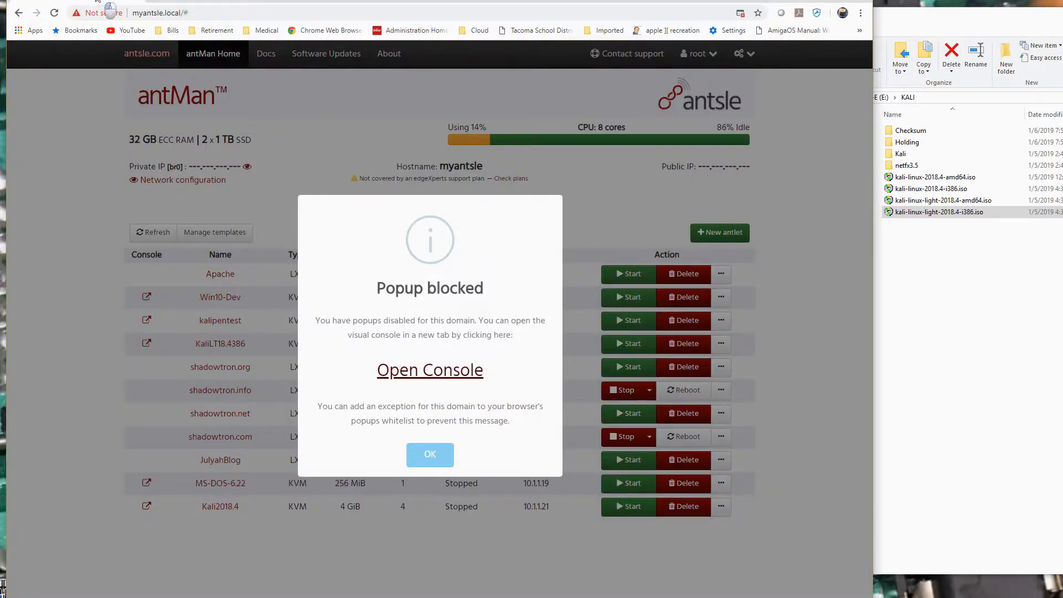
pyautogui.click(419, 457)
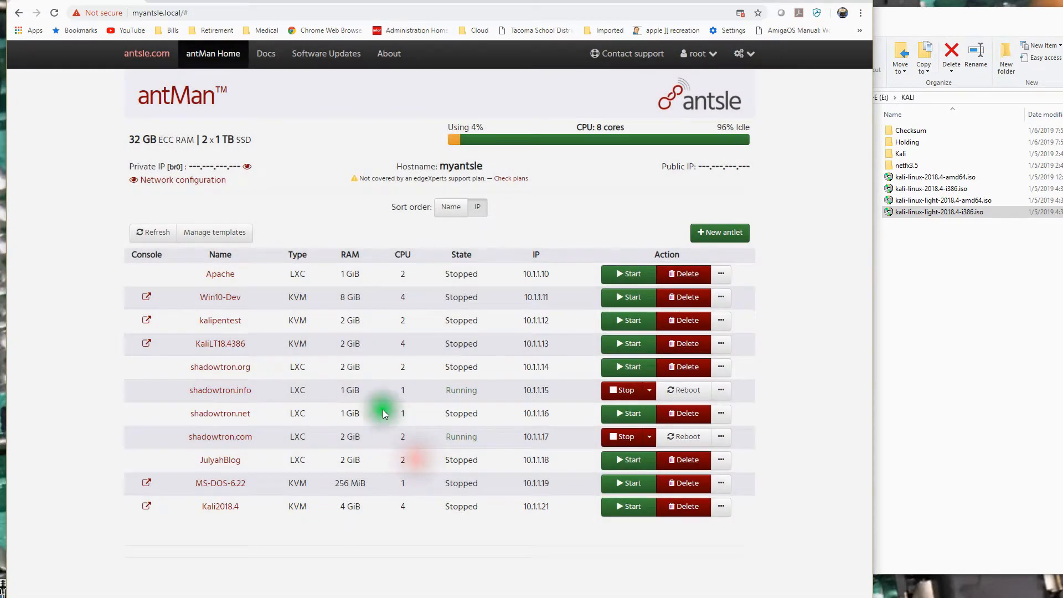
pyautogui.click(219, 344)
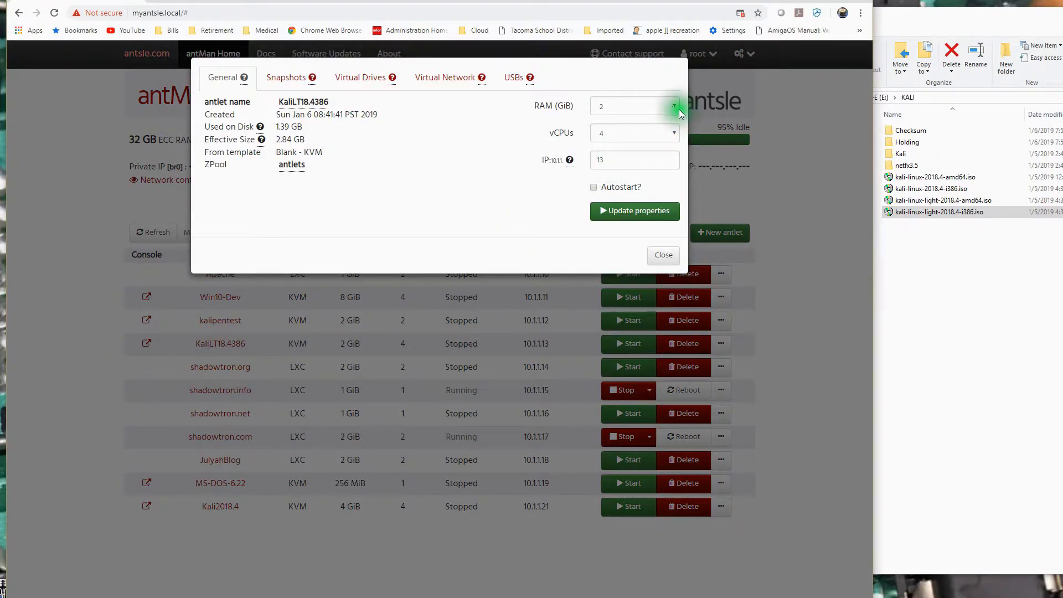
pyautogui.click(679, 106)
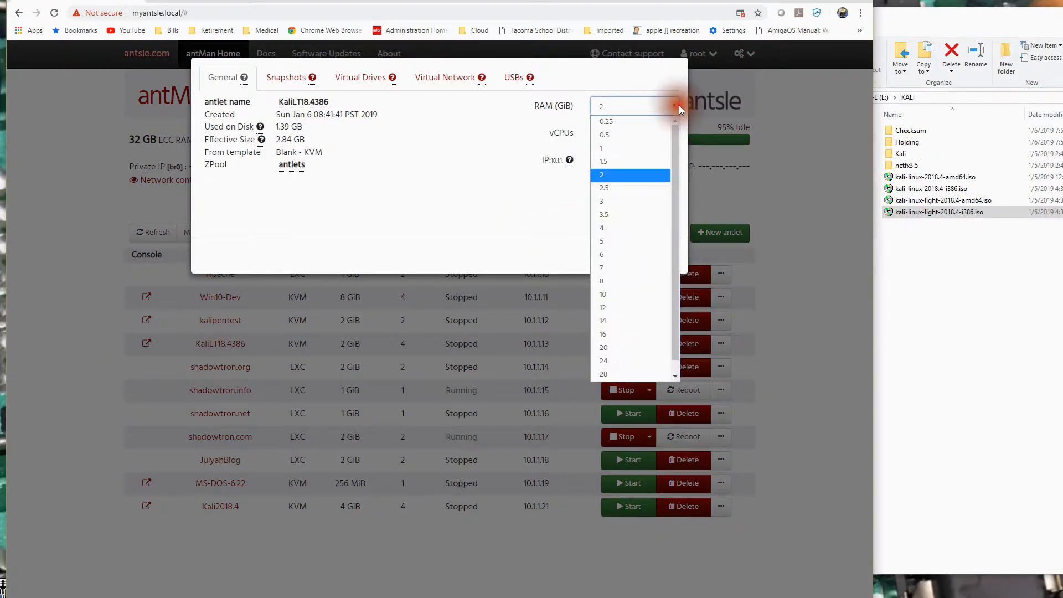
pyautogui.click(616, 214)
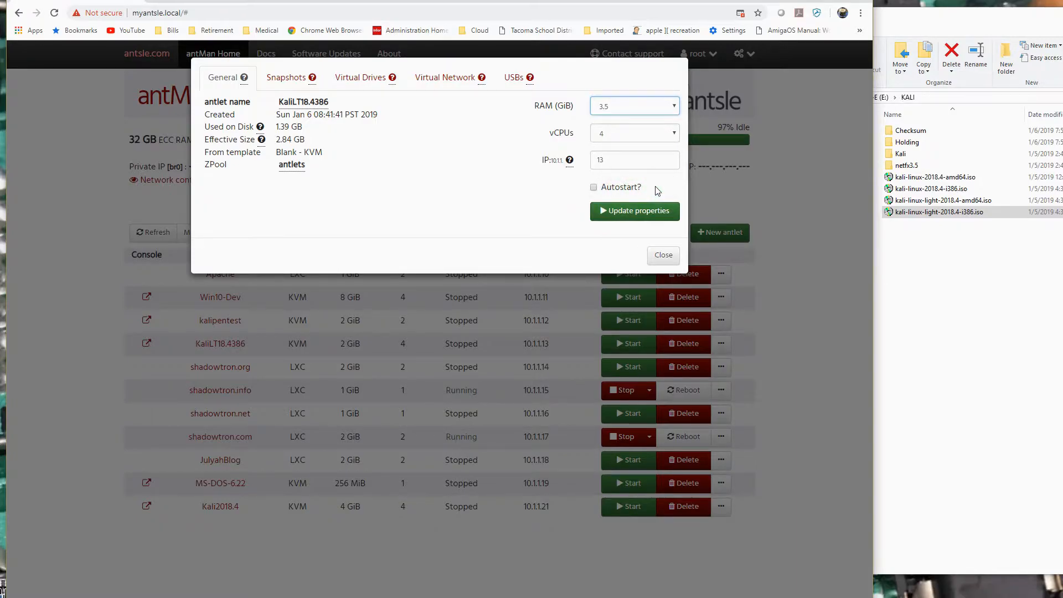
pyautogui.click(637, 211)
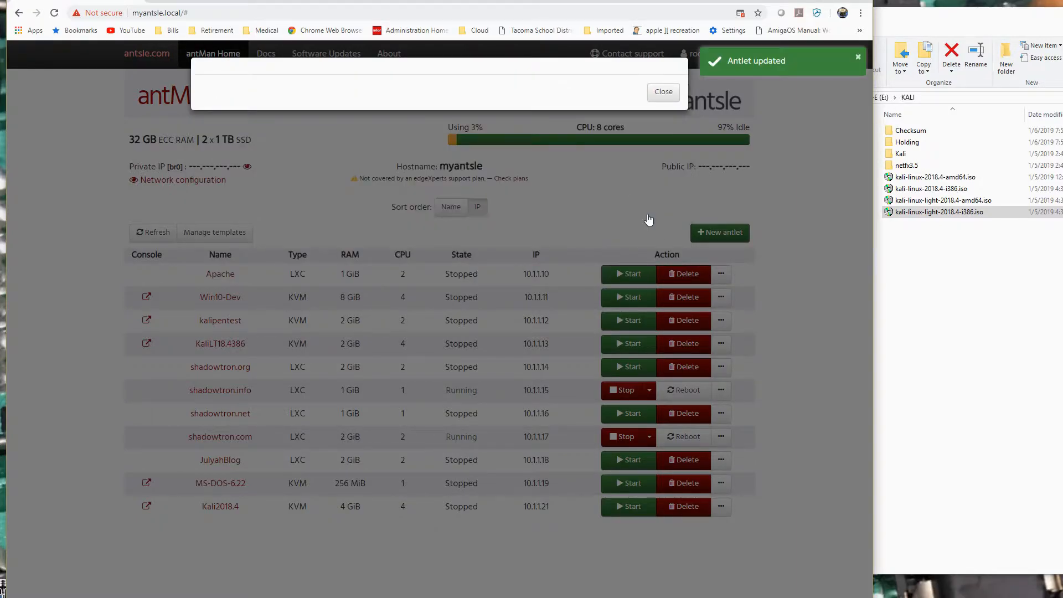
pyautogui.click(659, 253)
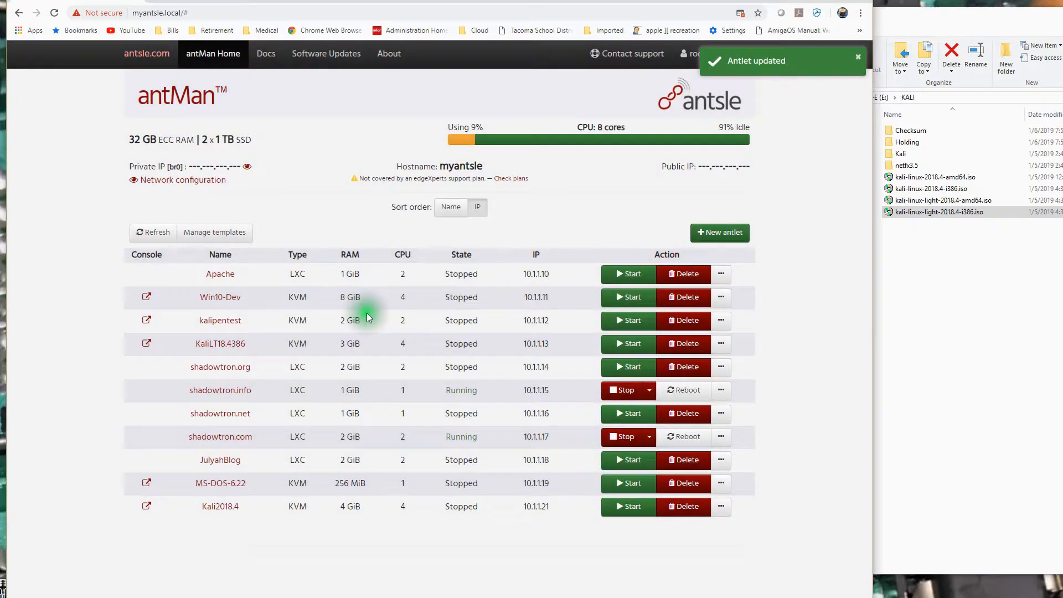
# Start the KaliLT18.4386 antlet with the new RAM setting and open its visual console.
pyautogui.click(623, 346)
pyautogui.click(193, 346)
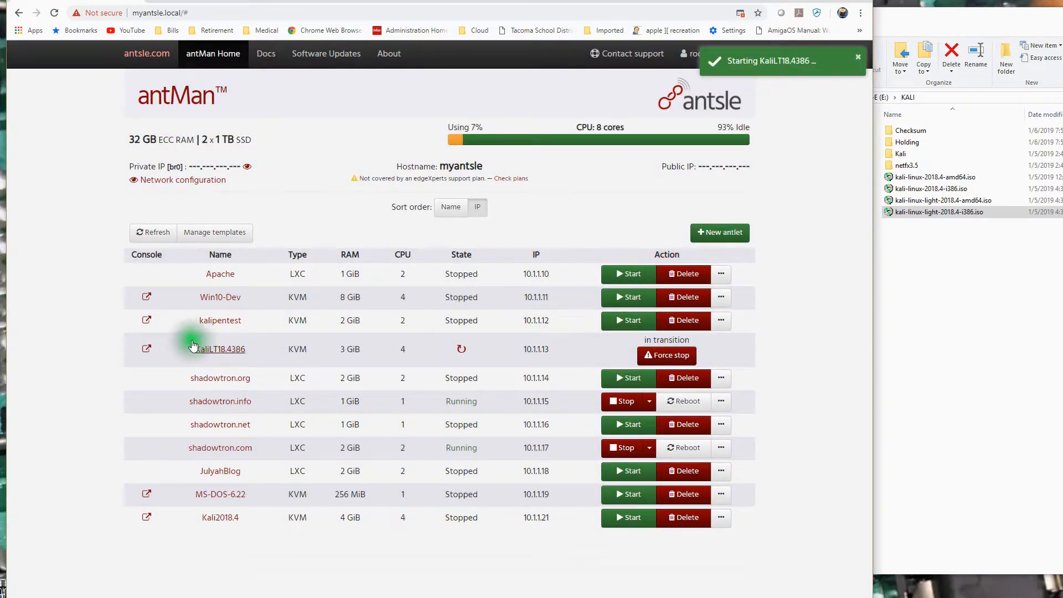
pyautogui.click(147, 344)
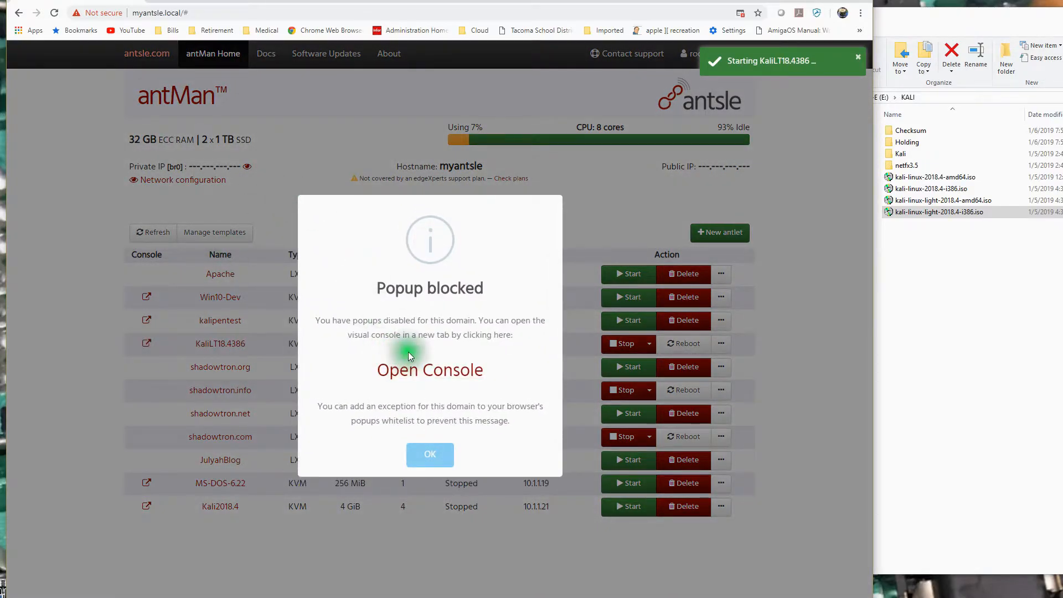
pyautogui.click(418, 369)
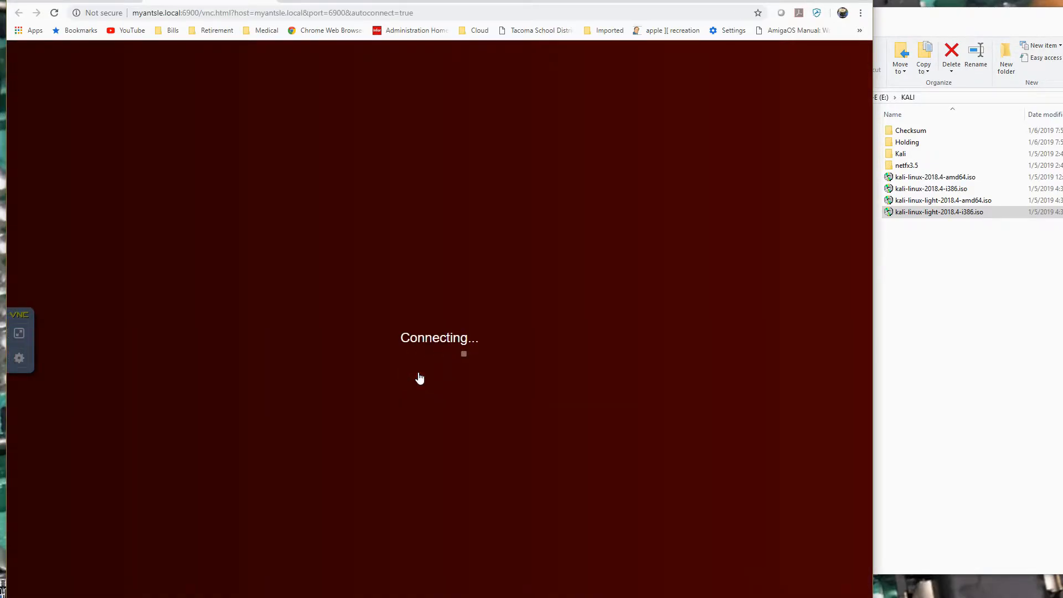
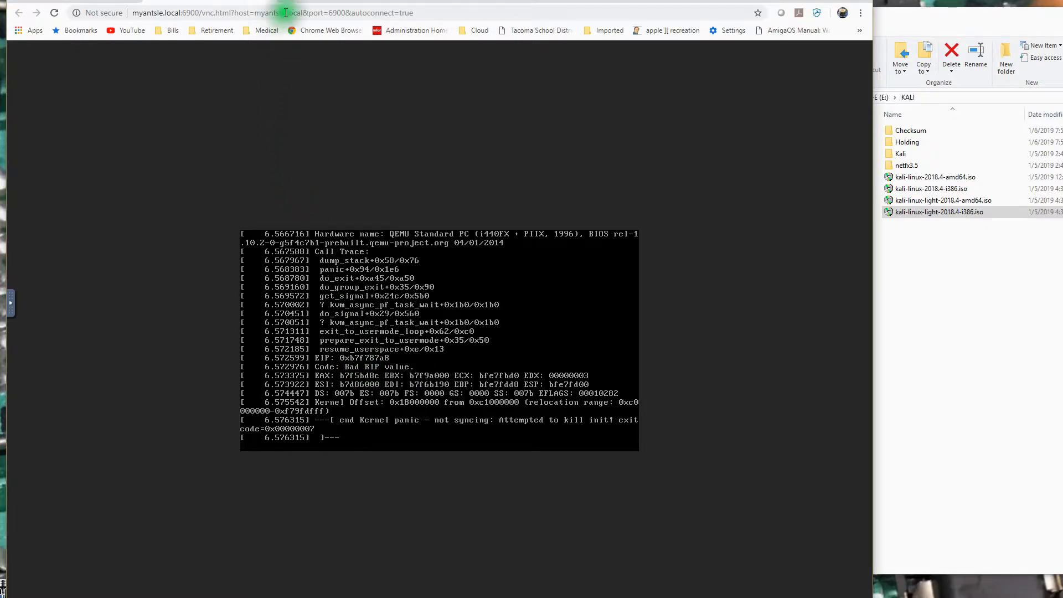
# Return to the antlet list, dismiss the popup notice, and force-stop the KaliLT18.4386 antlet.
pyautogui.click(269, 2)
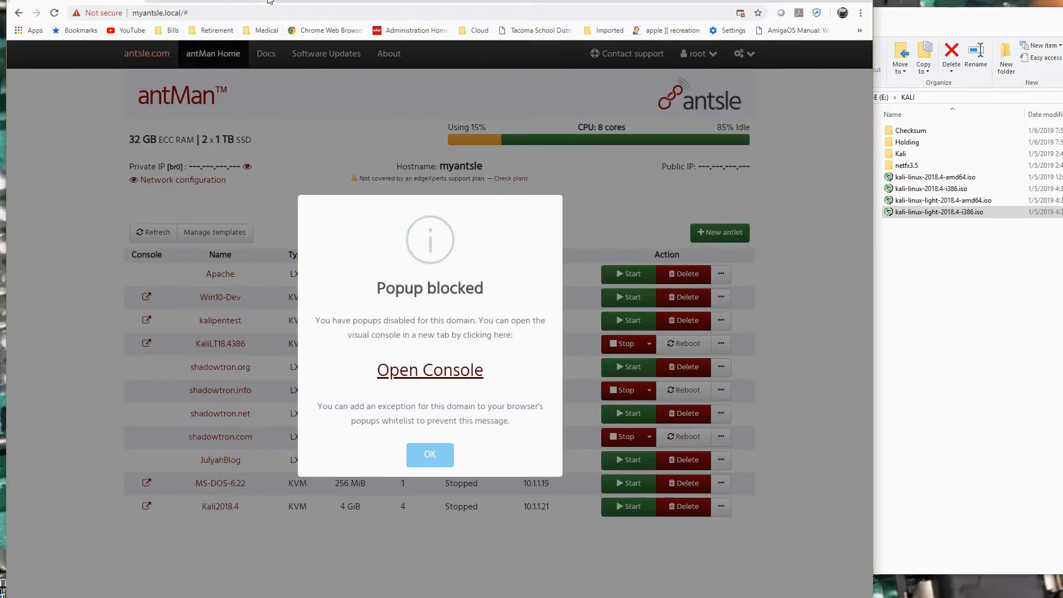
pyautogui.click(439, 453)
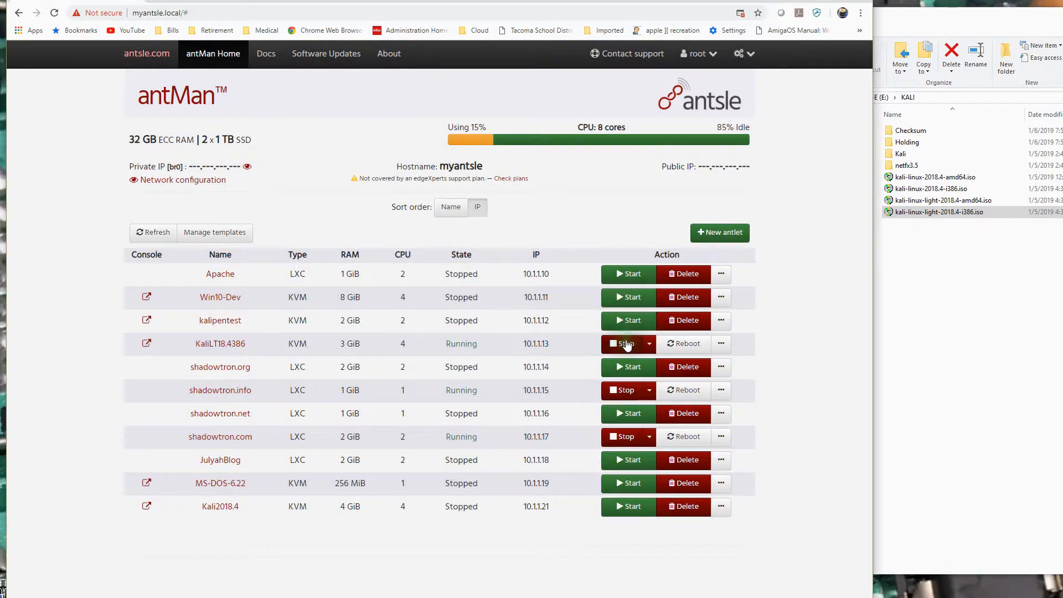
pyautogui.click(625, 344)
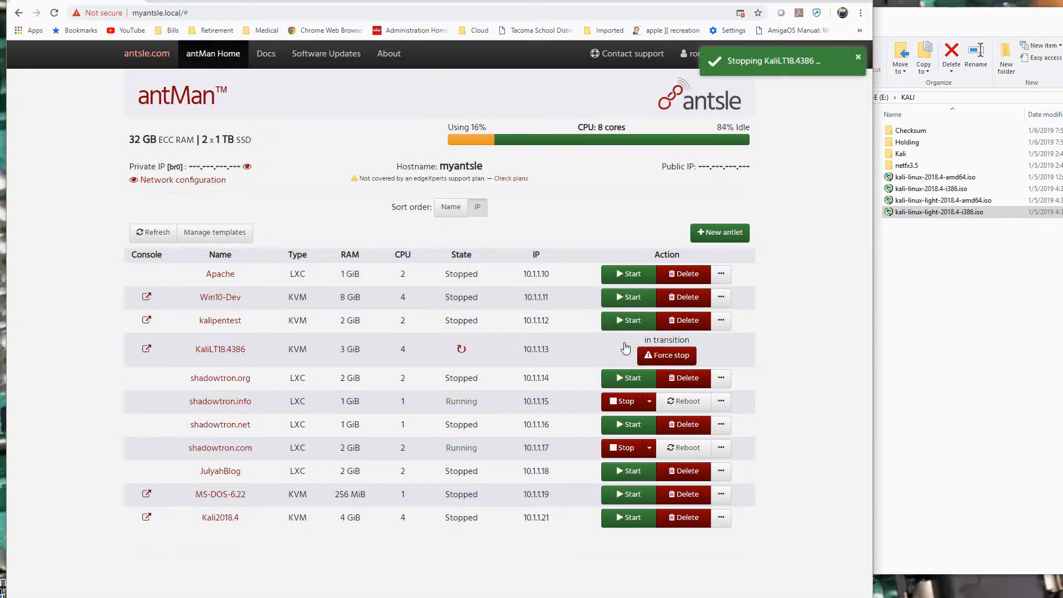
pyautogui.click(649, 343)
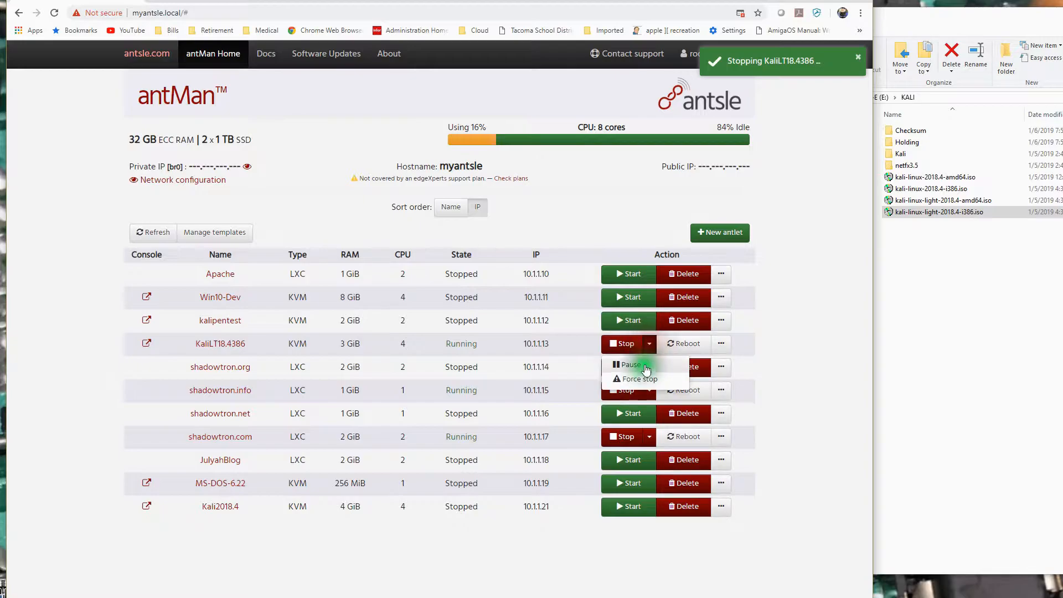
pyautogui.click(625, 375)
pyautogui.click(450, 404)
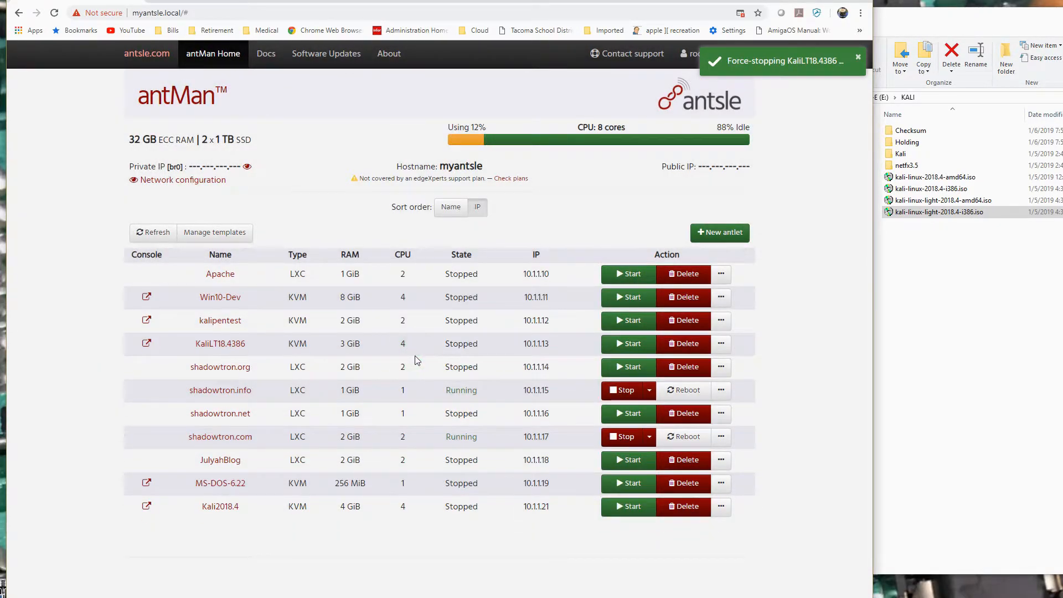
# Update the KaliLT18.4386 antlet to 3 GiB of RAM and recheck its saved properties.
pyautogui.click(217, 345)
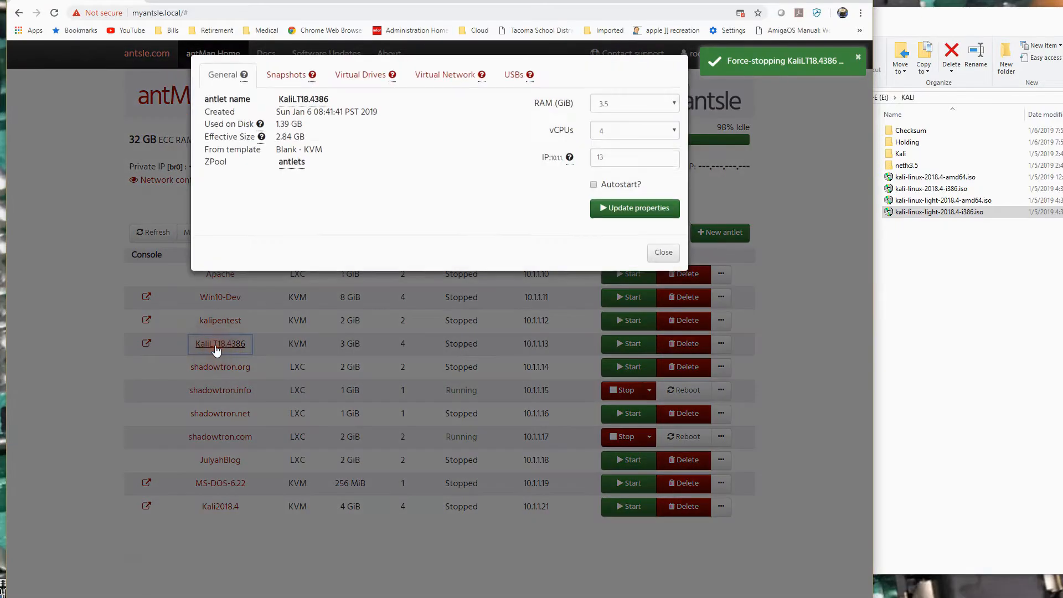
pyautogui.click(674, 103)
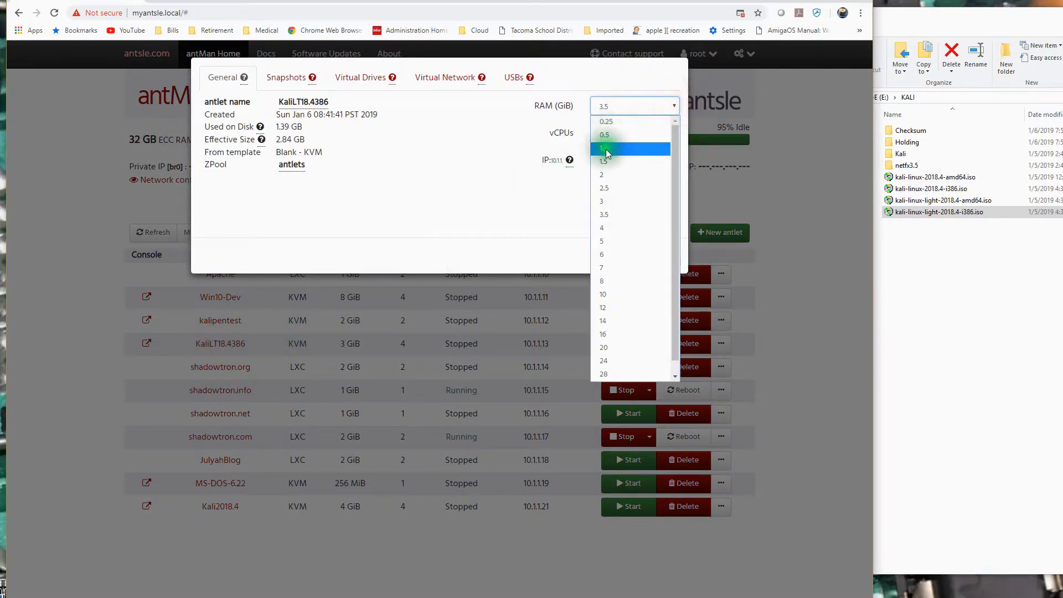
pyautogui.click(610, 200)
pyautogui.click(620, 215)
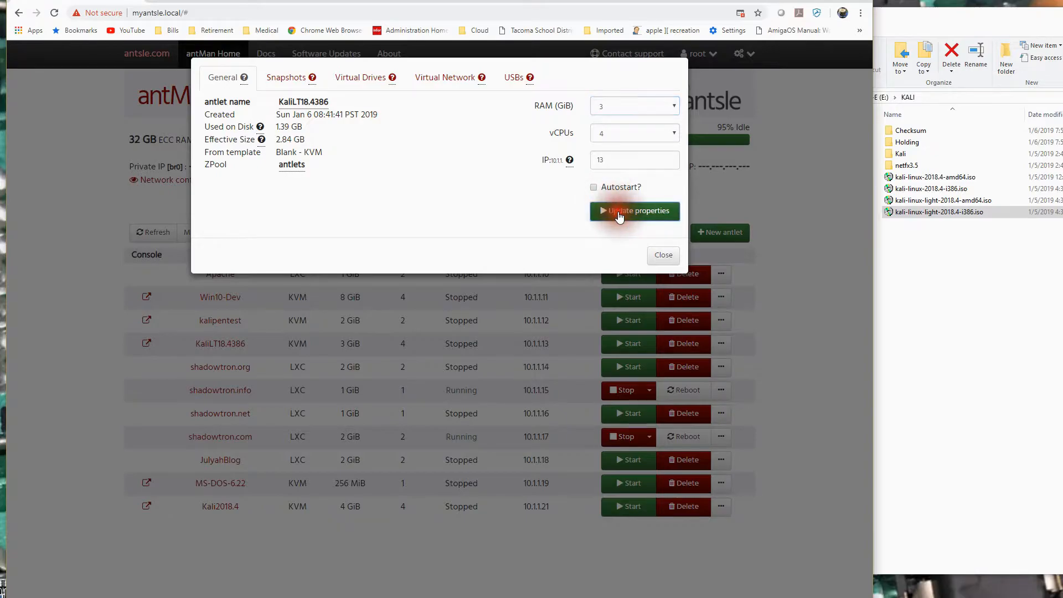
pyautogui.click(660, 256)
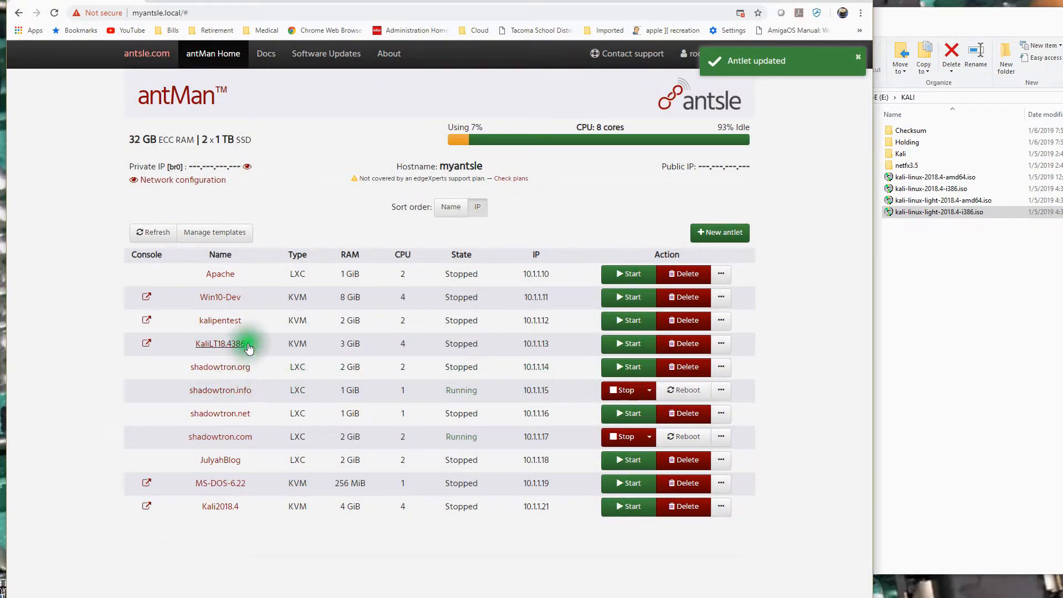
pyautogui.click(229, 345)
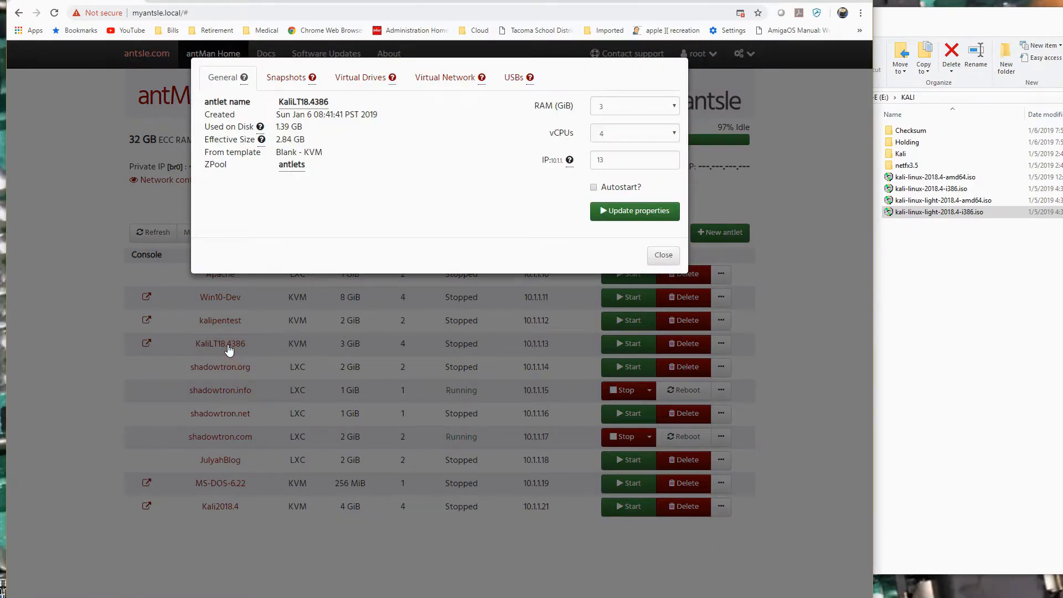
pyautogui.click(661, 255)
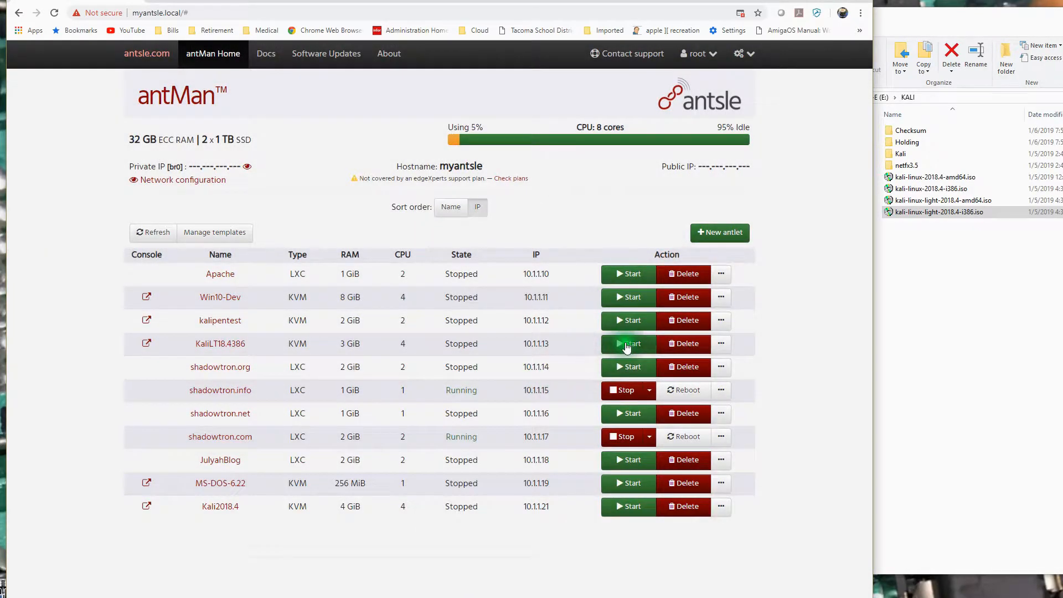
# Start the KaliLT18.4386 antlet with 3 GiB of RAM and open its visual console.
pyautogui.click(627, 344)
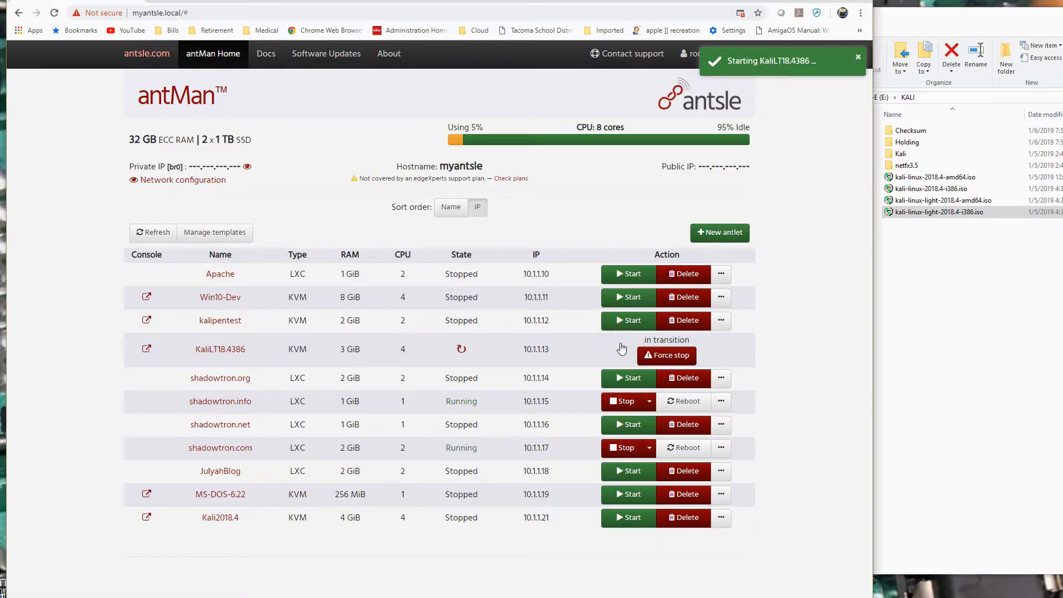
pyautogui.click(145, 344)
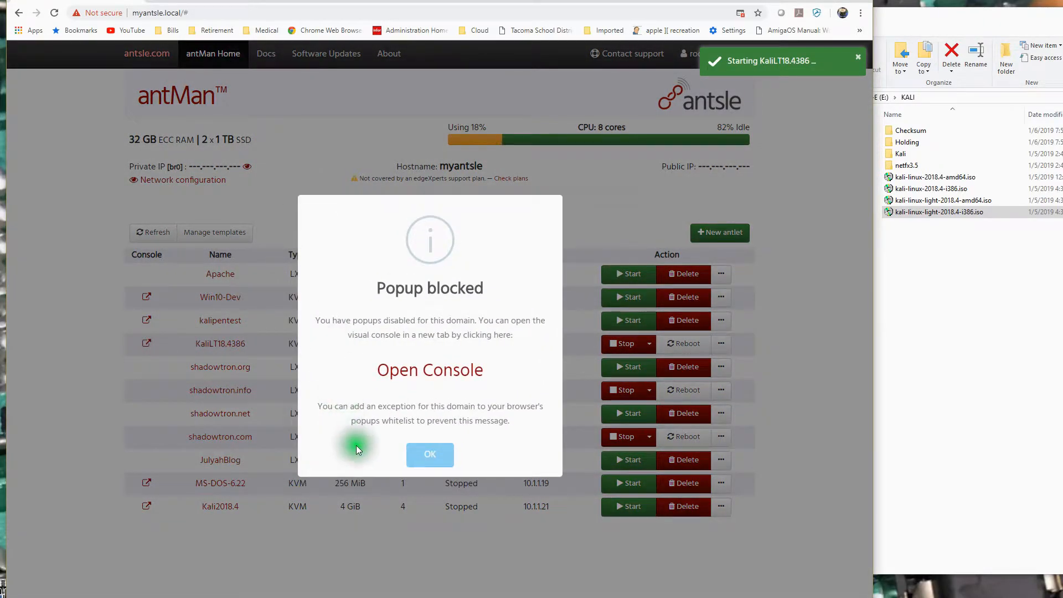
pyautogui.click(432, 458)
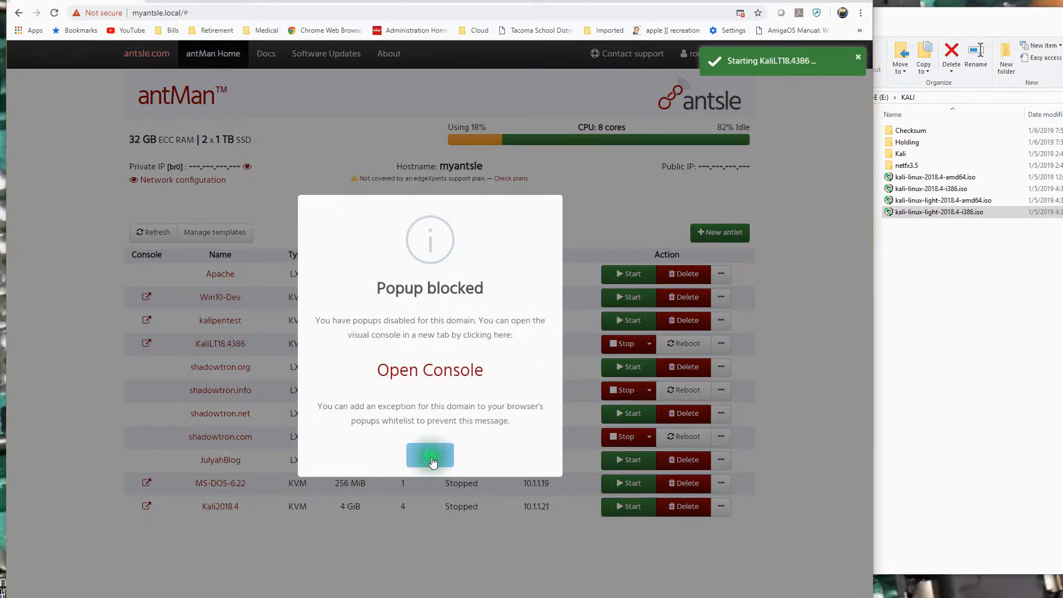
pyautogui.click(145, 343)
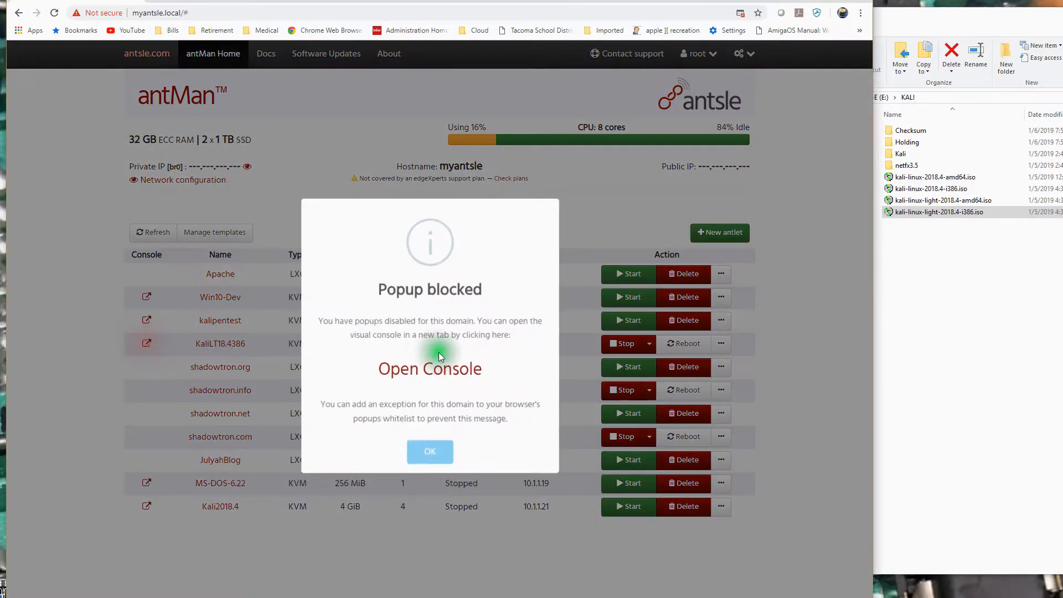
pyautogui.click(437, 367)
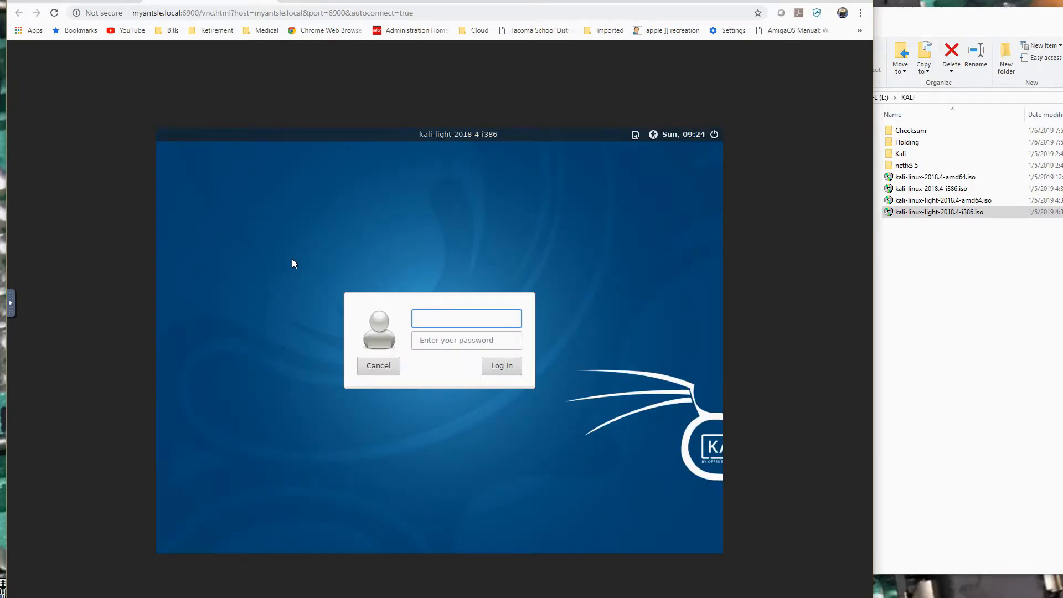
# Log in to the Kali desktop as root with the account password.
pyautogui.press('Tab')
pyautogui.press('Return')
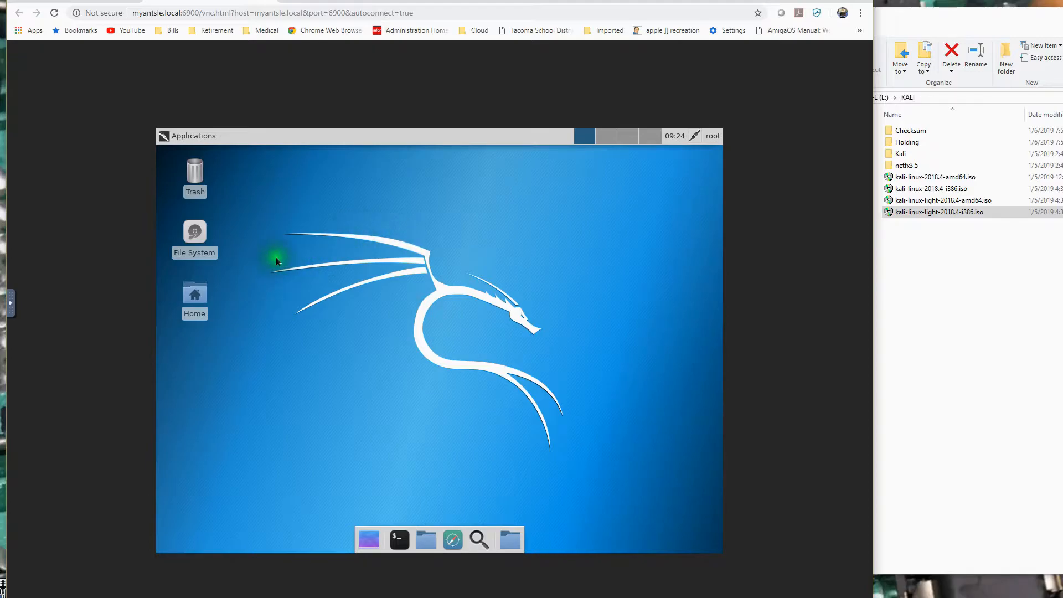
pyautogui.click(182, 136)
pyautogui.moveTo(197, 224)
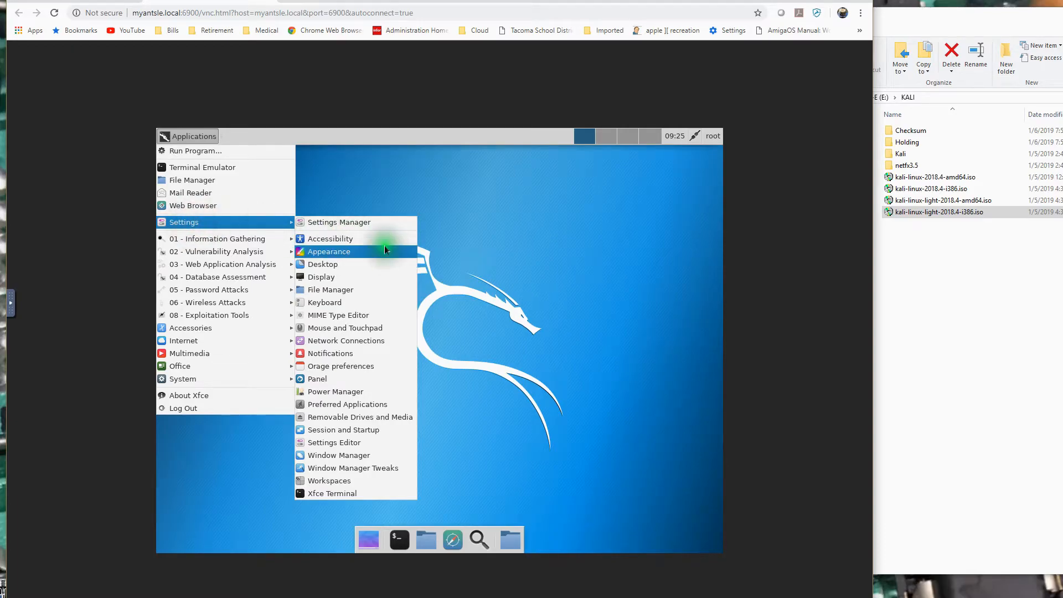
pyautogui.click(348, 266)
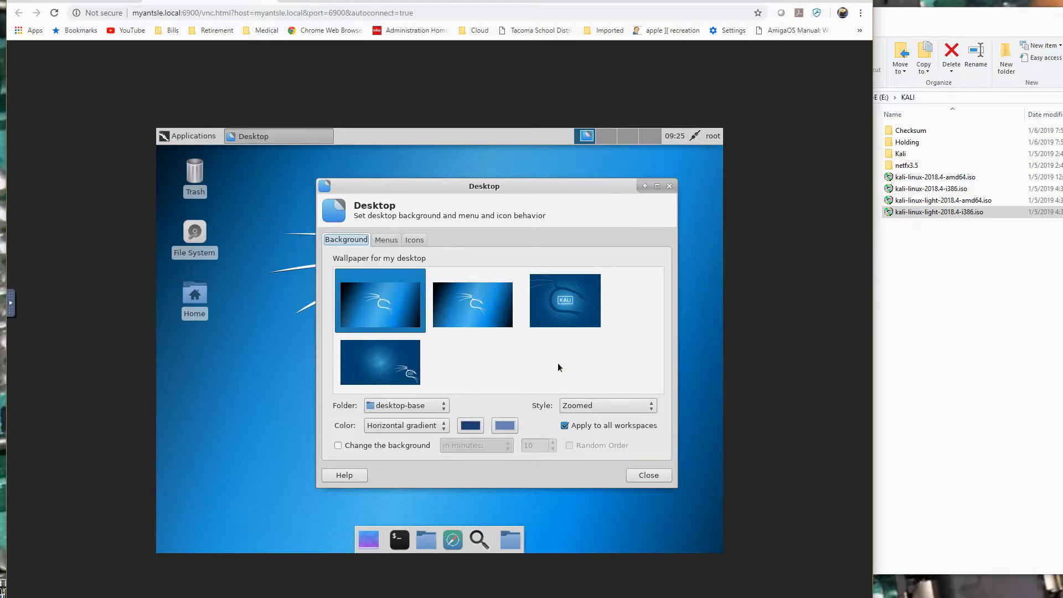
pyautogui.click(649, 477)
# Set the Kali display resolution to 1920x1200 and widen the browser window to fit the larger desktop.
pyautogui.click(187, 137)
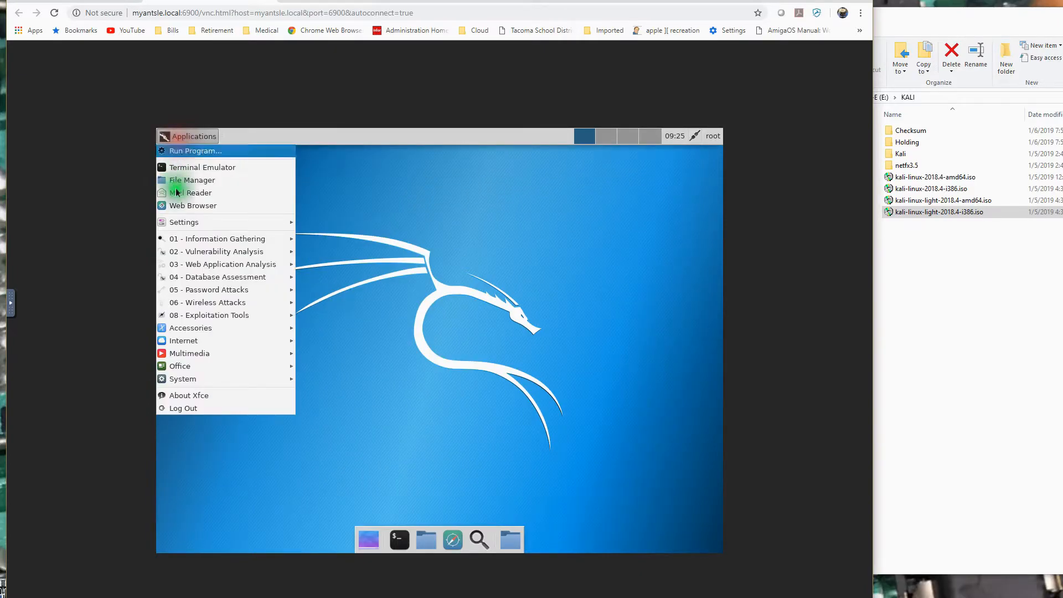
pyautogui.moveTo(272, 222)
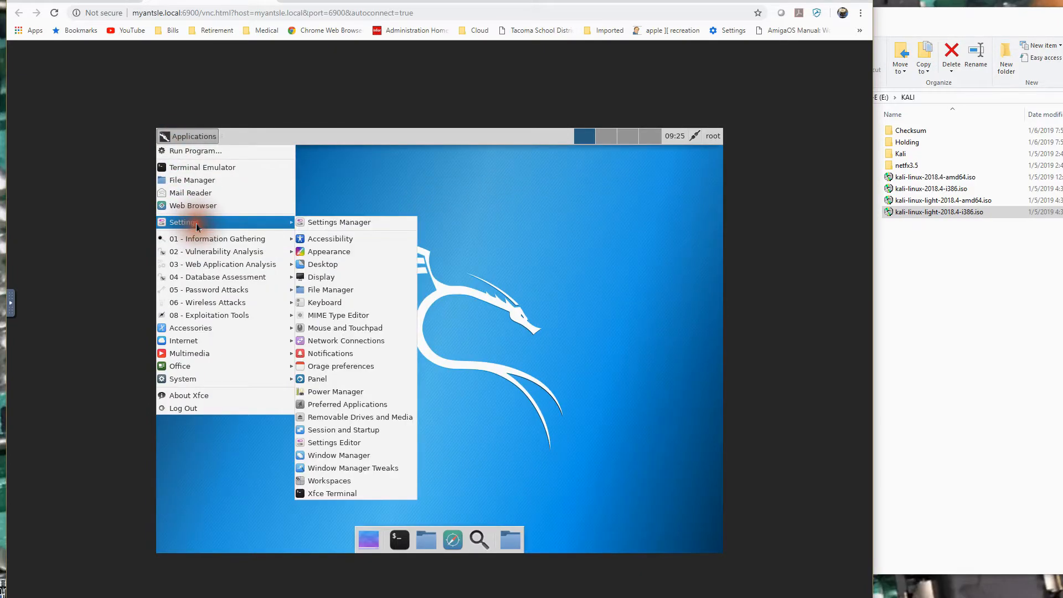
pyautogui.click(385, 279)
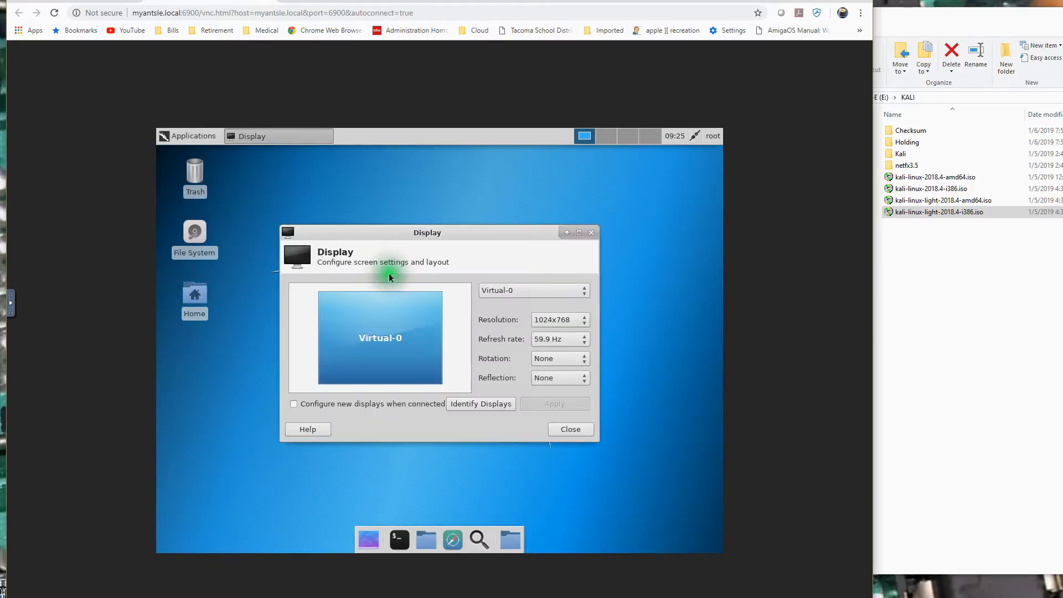
pyautogui.click(584, 320)
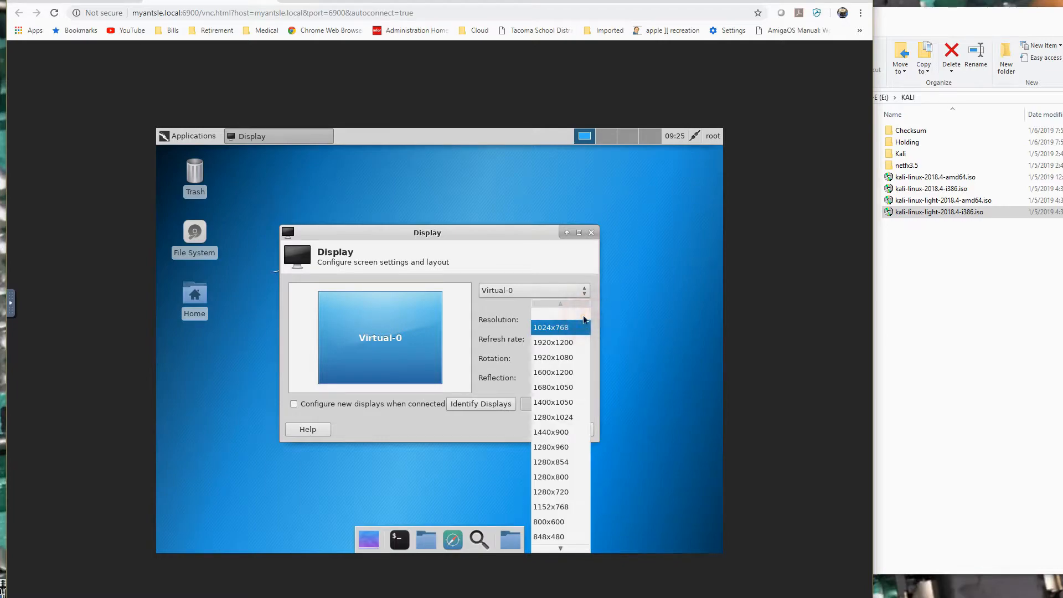
pyautogui.click(566, 343)
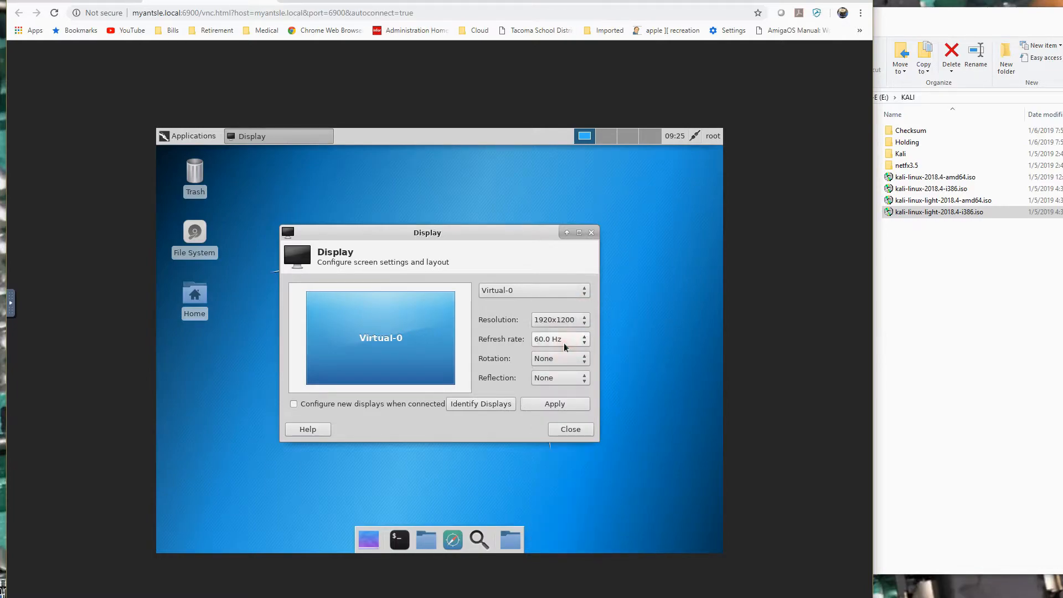
pyautogui.click(548, 407)
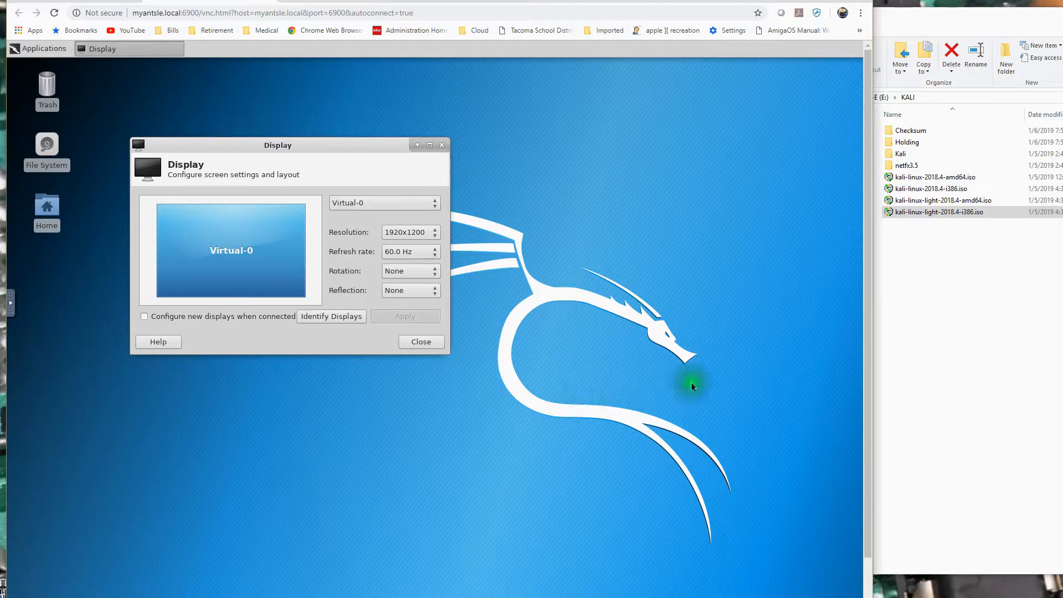
pyautogui.moveTo(872, 597); pyautogui.dragTo(1062, 597)
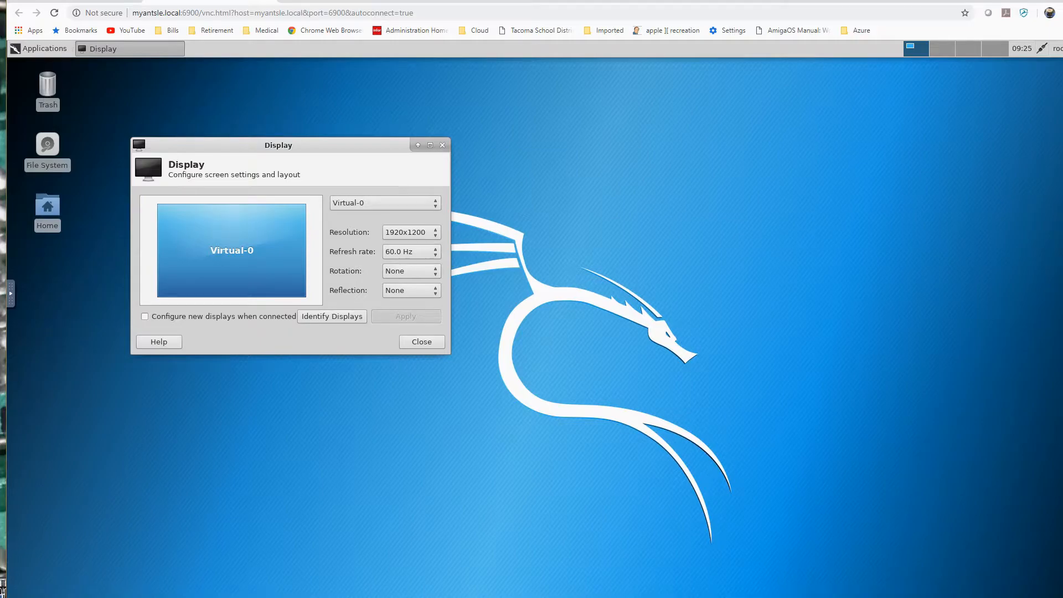
pyautogui.click(423, 342)
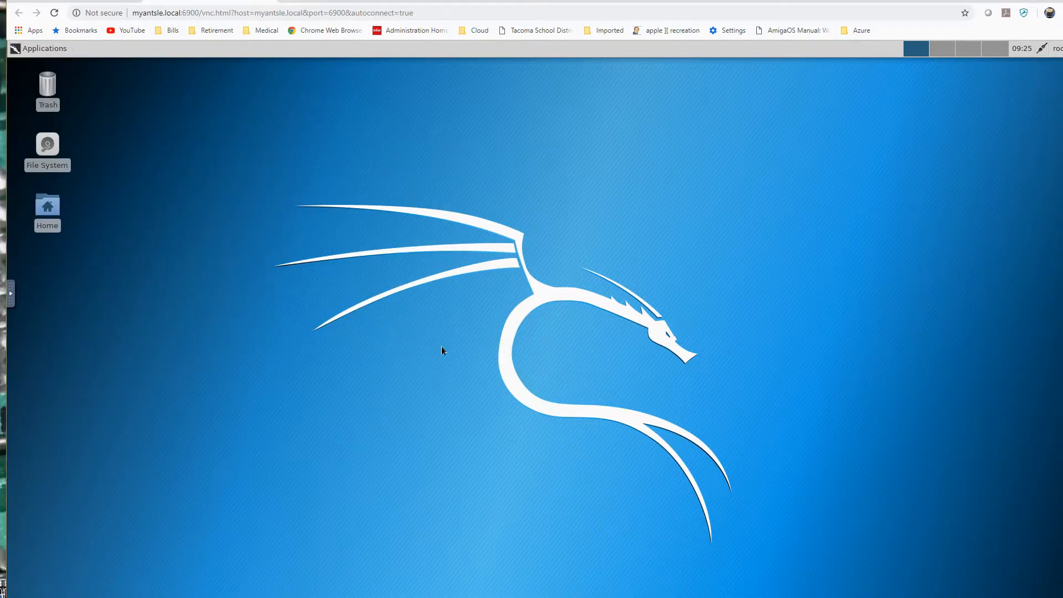
pyautogui.click(45, 49)
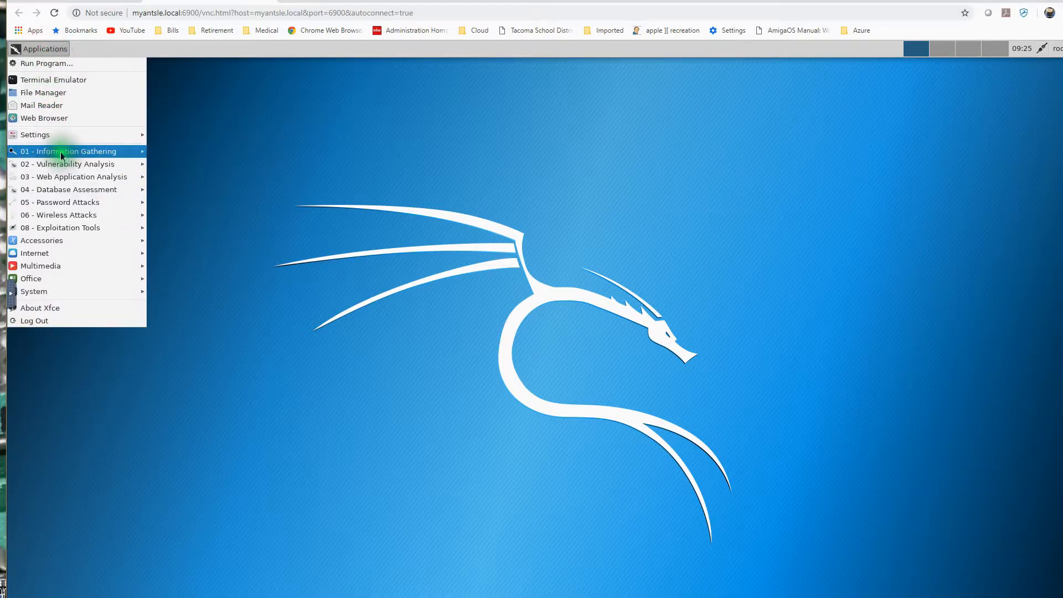
pyautogui.moveTo(59, 155)
pyautogui.moveTo(182, 161)
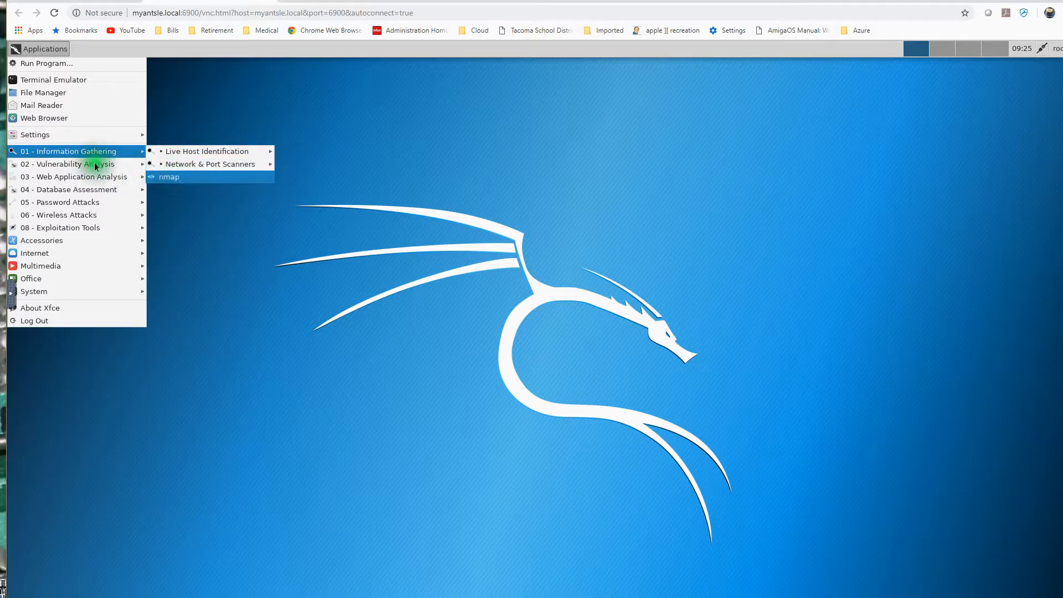
pyautogui.moveTo(101, 180)
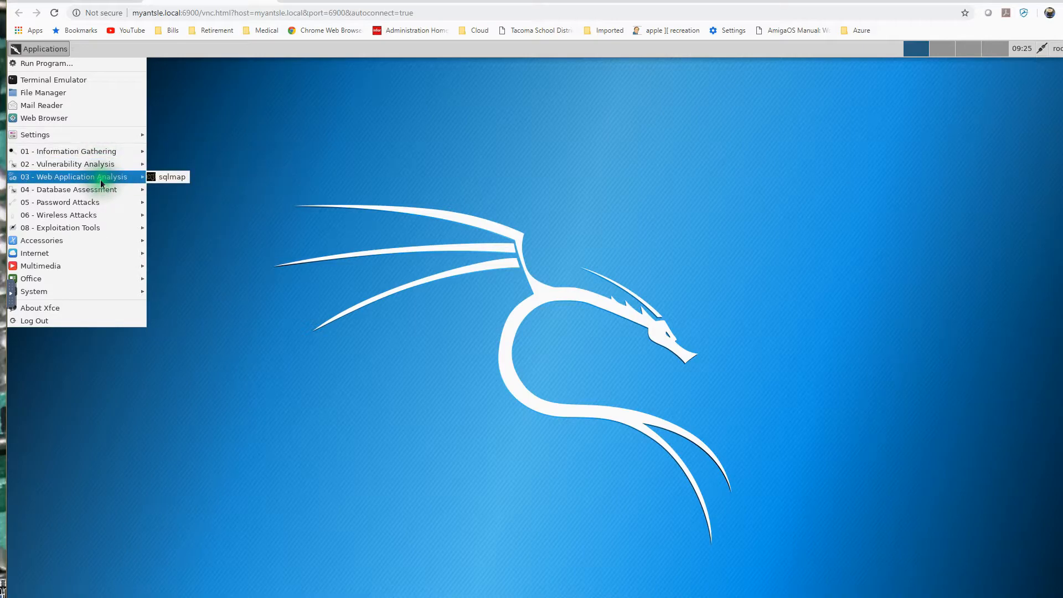
pyautogui.click(237, 241)
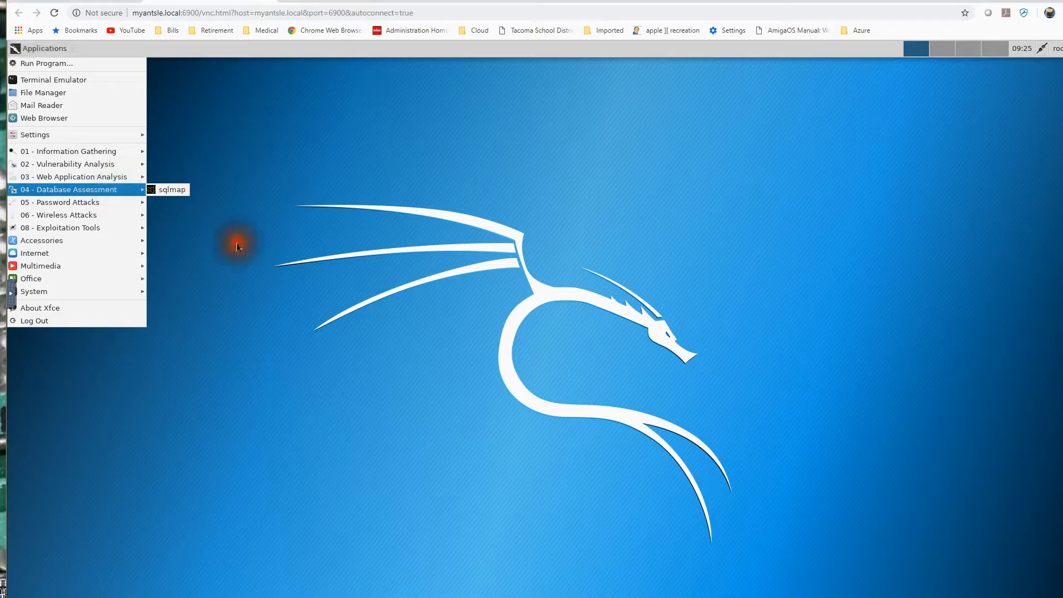
# Open a terminal emulator in Kali and refresh the package lists with apt-get update.
pyautogui.click(41, 50)
pyautogui.click(42, 80)
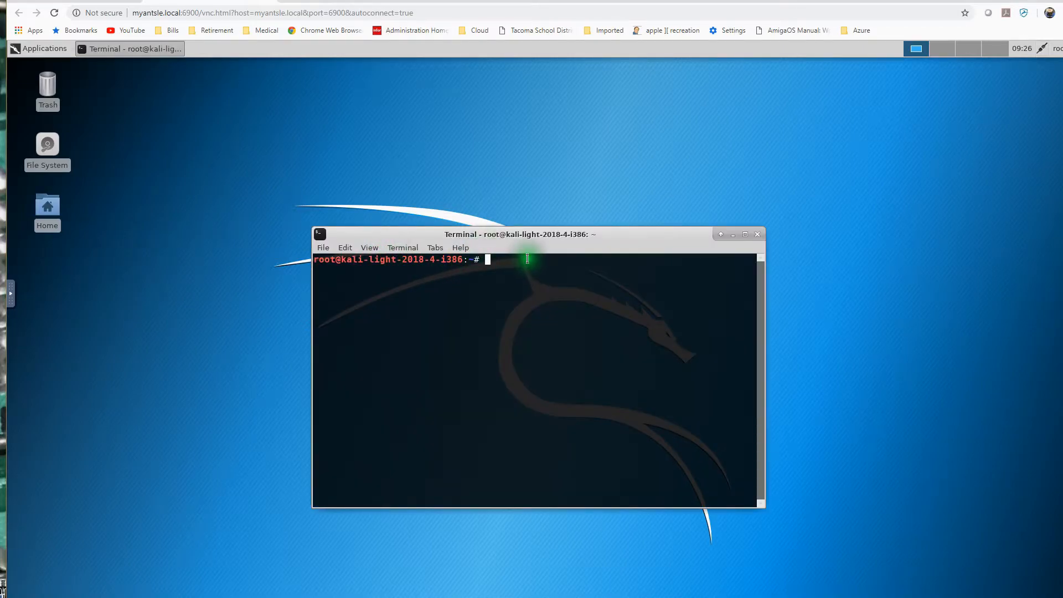
pyautogui.write('apt-')
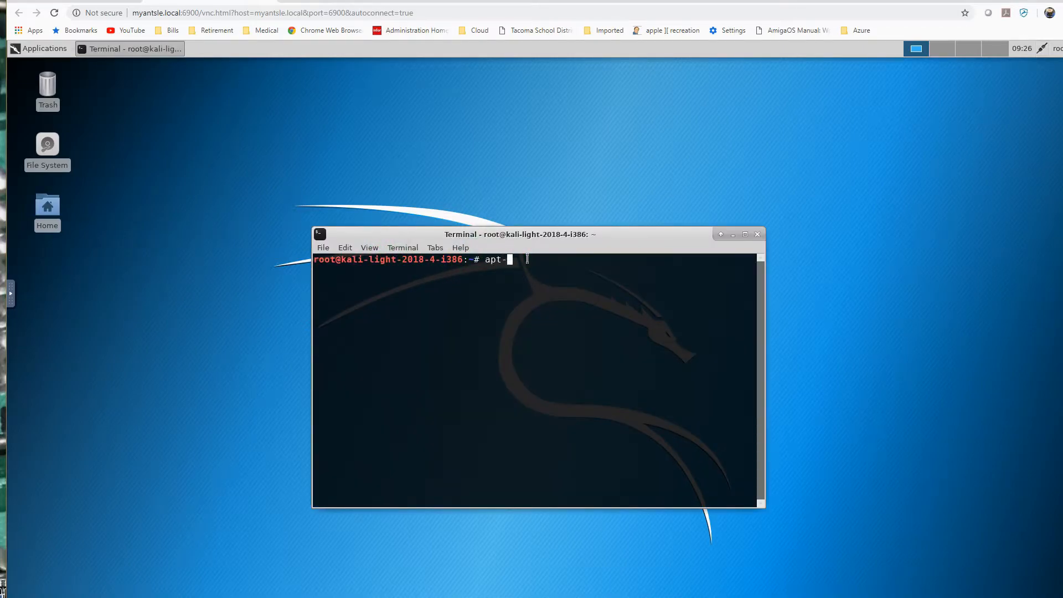
pyautogui.write('get update')
pyautogui.press('Return')
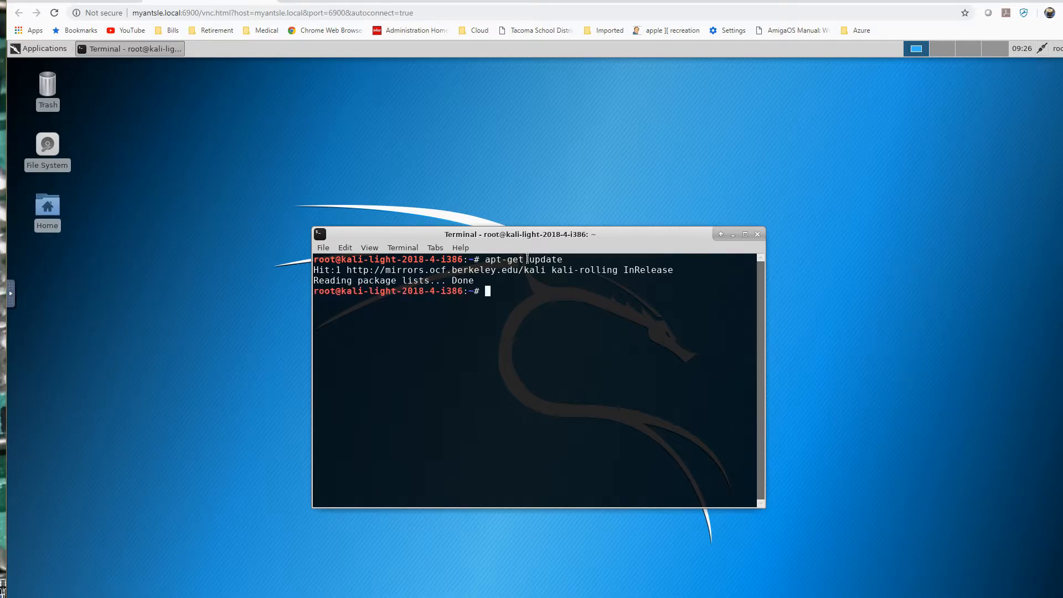
# Upgrade the installed Kali packages with apt-get upgrade and agree to continue with the download.
pyautogui.press('Up')
pyautogui.press('BackSpace')
pyautogui.press('BackSpace')
pyautogui.press('BackSpace')
pyautogui.press('BackSpace')
pyautogui.write('grade')
pyautogui.press('Return')
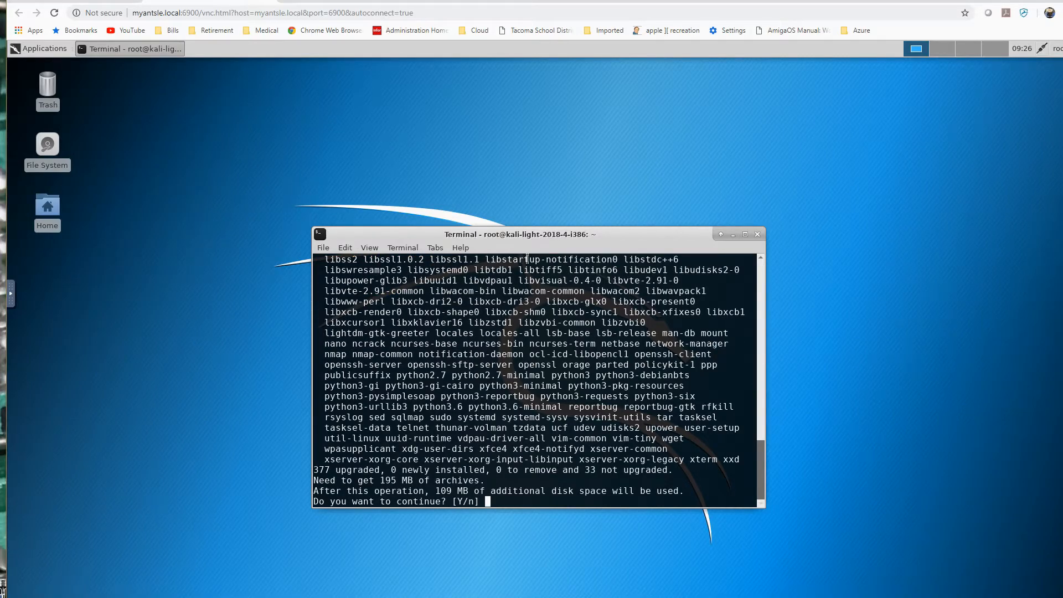
pyautogui.write('y')
pyautogui.press('Return')
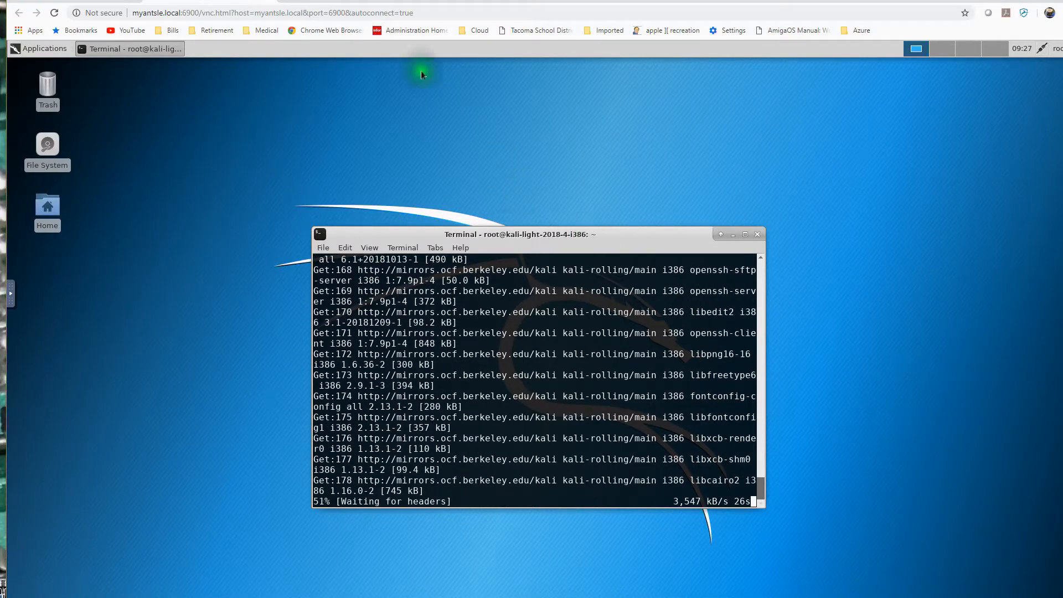
# Look through the Kali desktop's settings, session options, accessories and system applications while the upgrade runs.
pyautogui.click(55, 49)
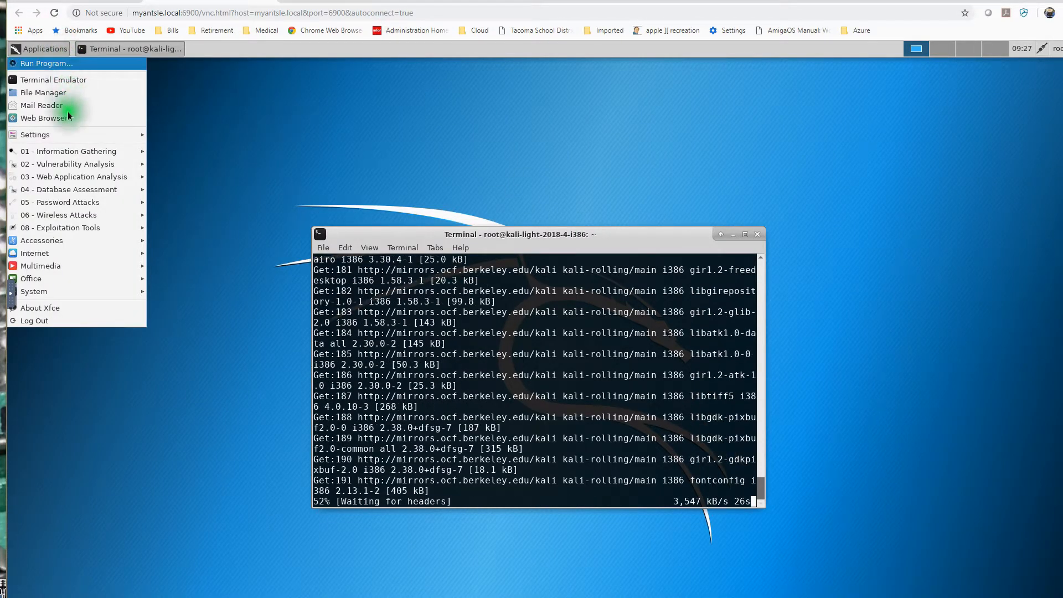
pyautogui.moveTo(49, 135)
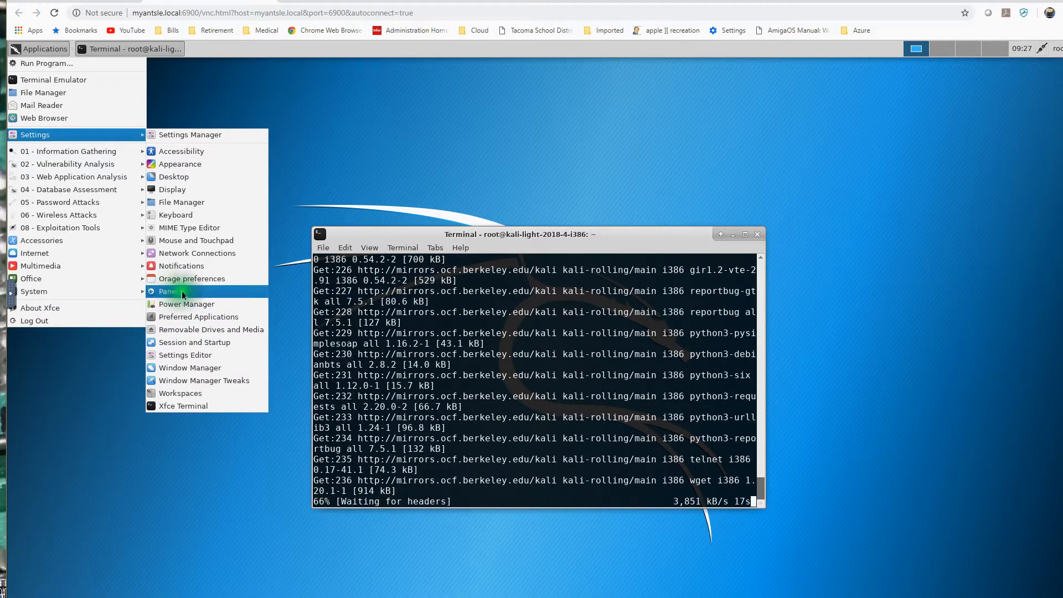
pyautogui.click(194, 254)
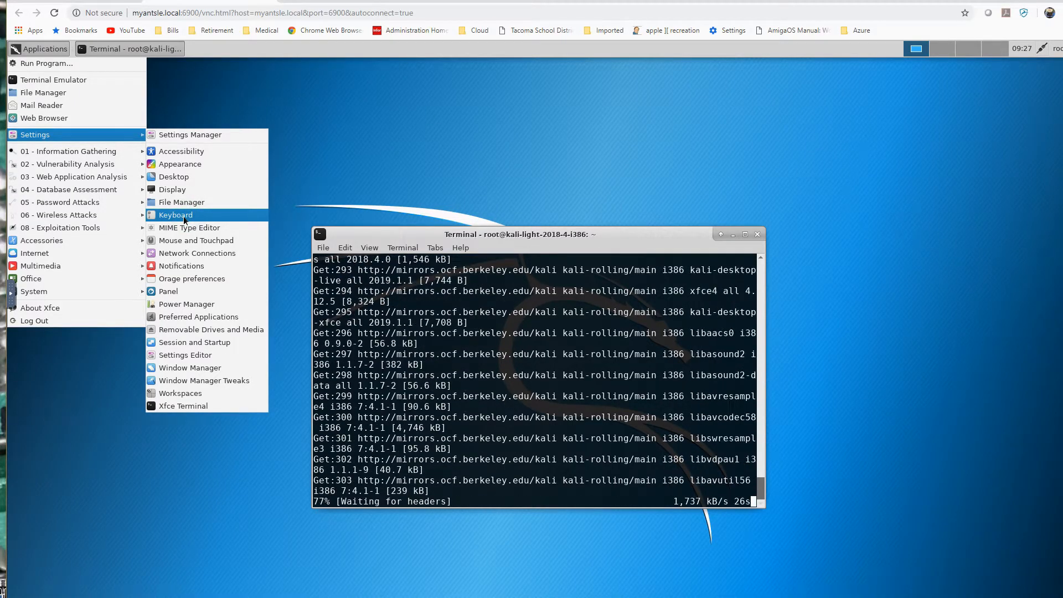
pyautogui.click(183, 221)
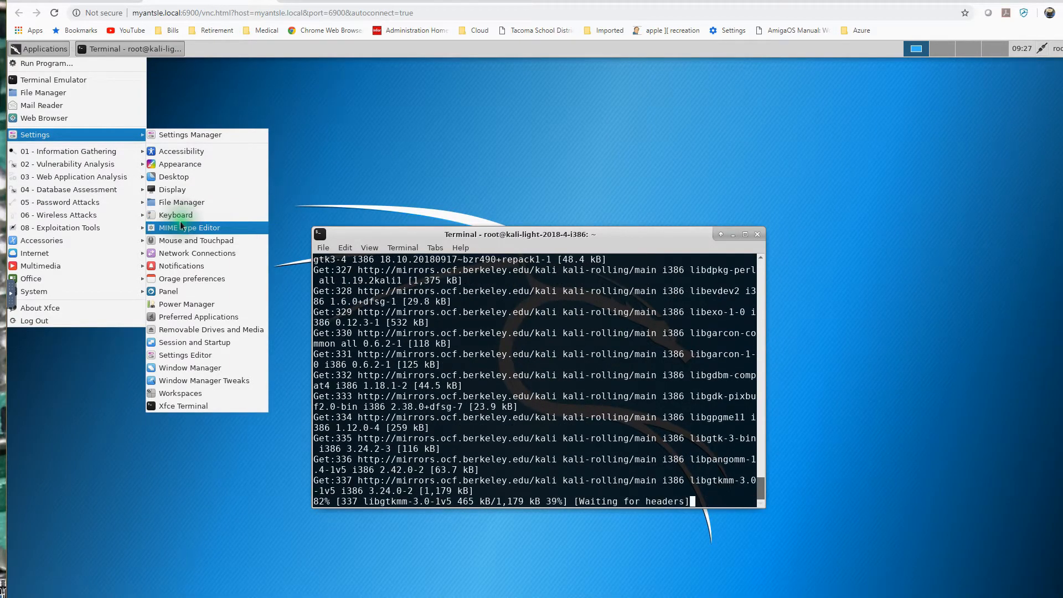
pyautogui.click(1031, 140)
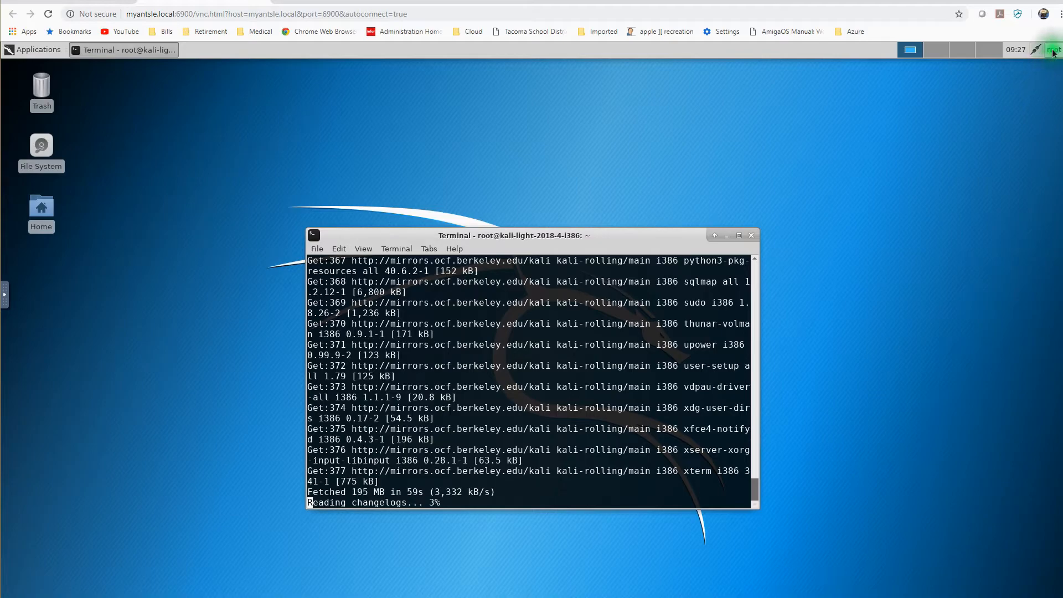
pyautogui.click(1052, 51)
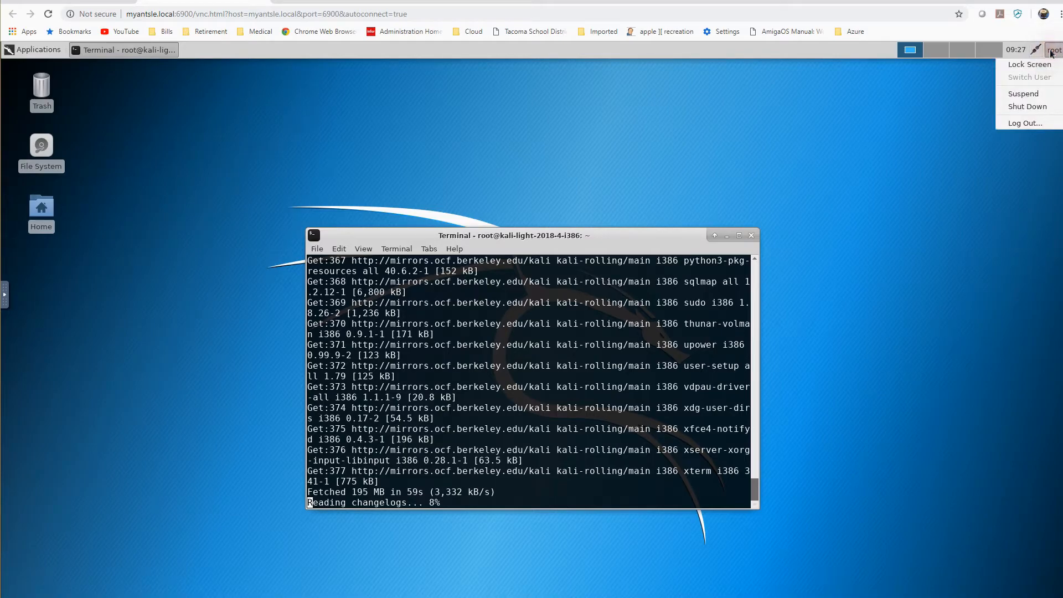
pyautogui.click(940, 95)
pyautogui.click(1014, 50)
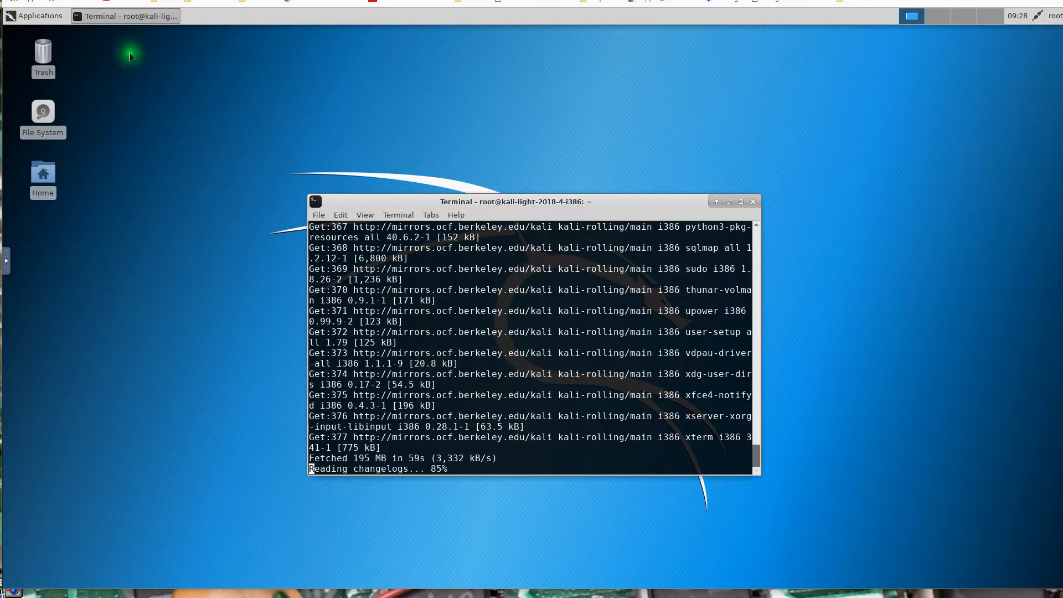
pyautogui.click(38, 19)
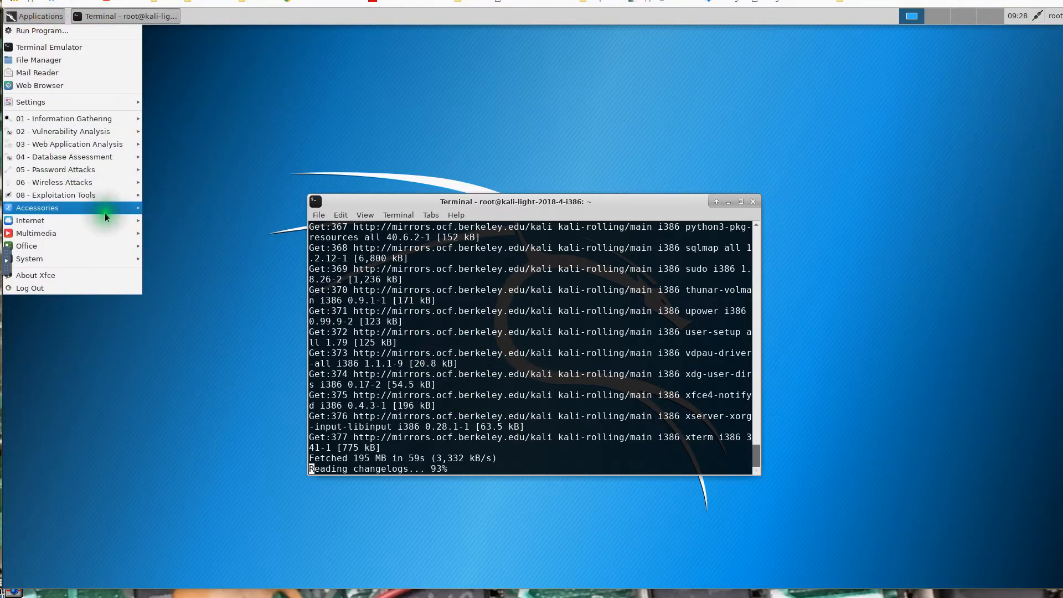
pyautogui.moveTo(106, 214)
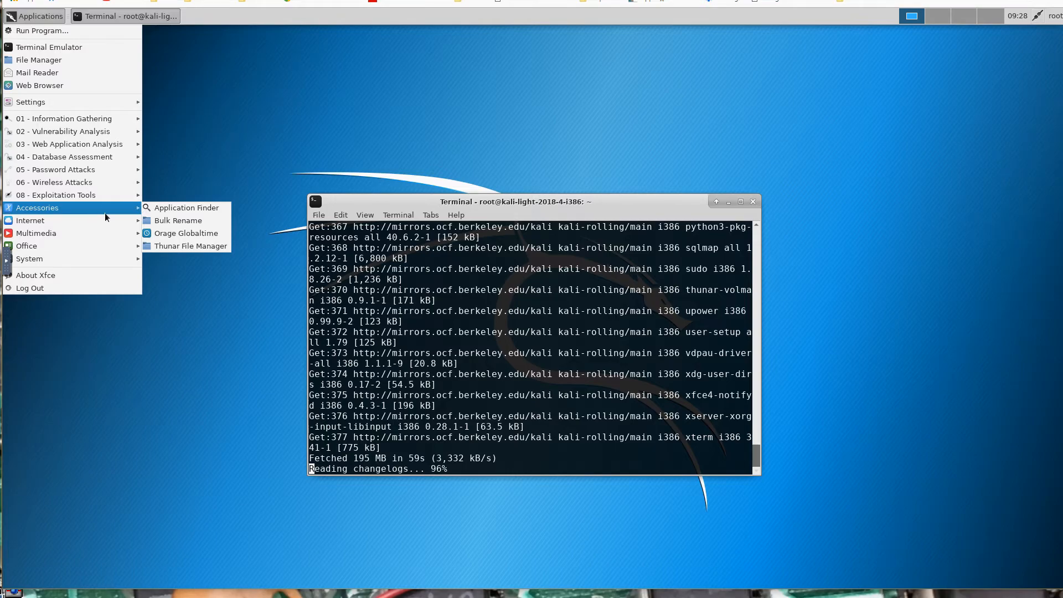
pyautogui.moveTo(83, 261)
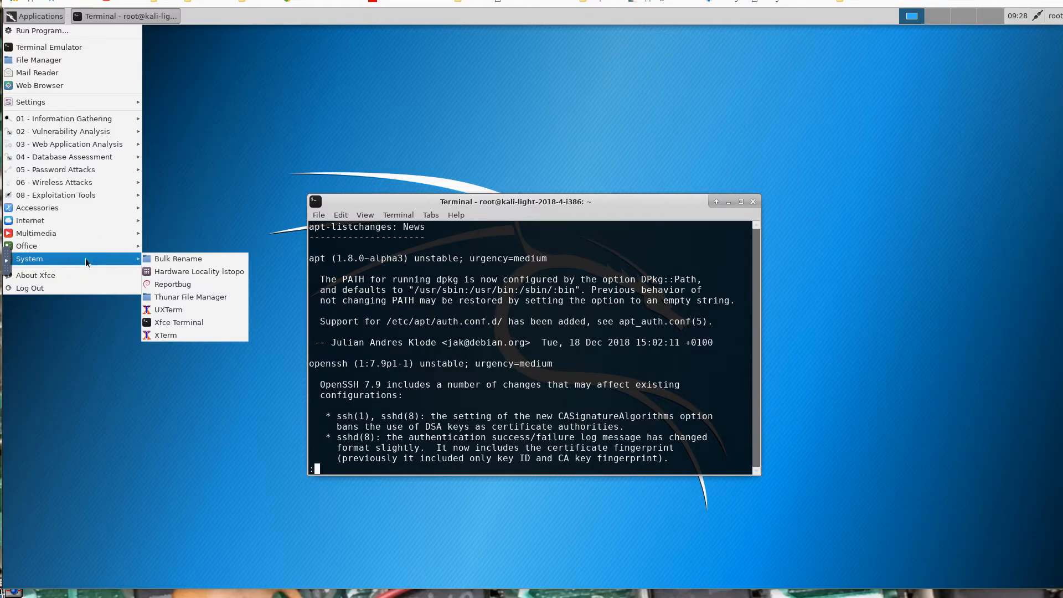
# Scroll the apt-listchanges news in the terminal and quit the viewer to let the upgrade continue.
pyautogui.click(521, 391)
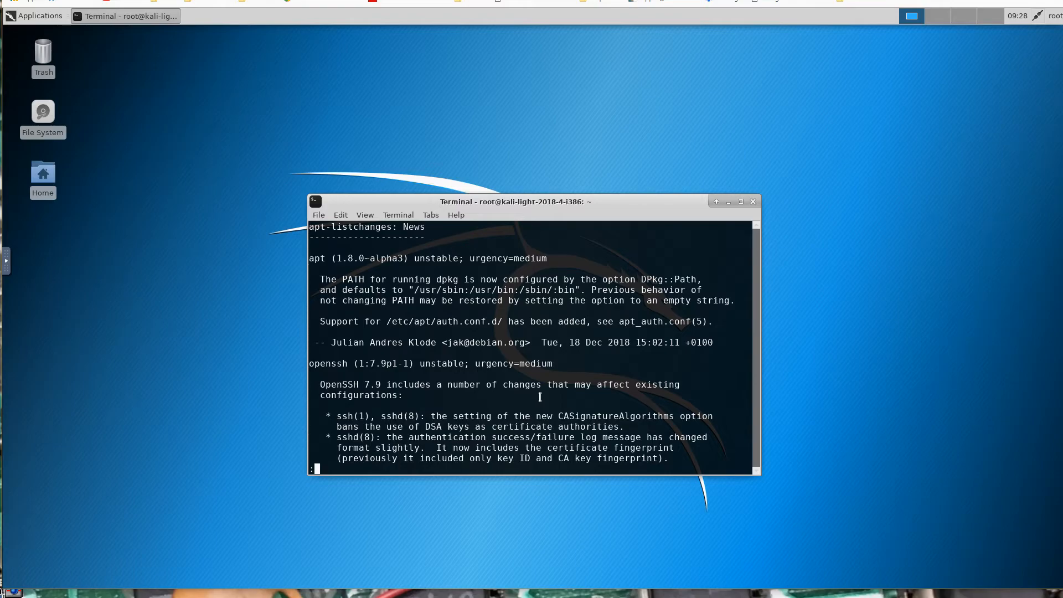
pyautogui.press('Down')
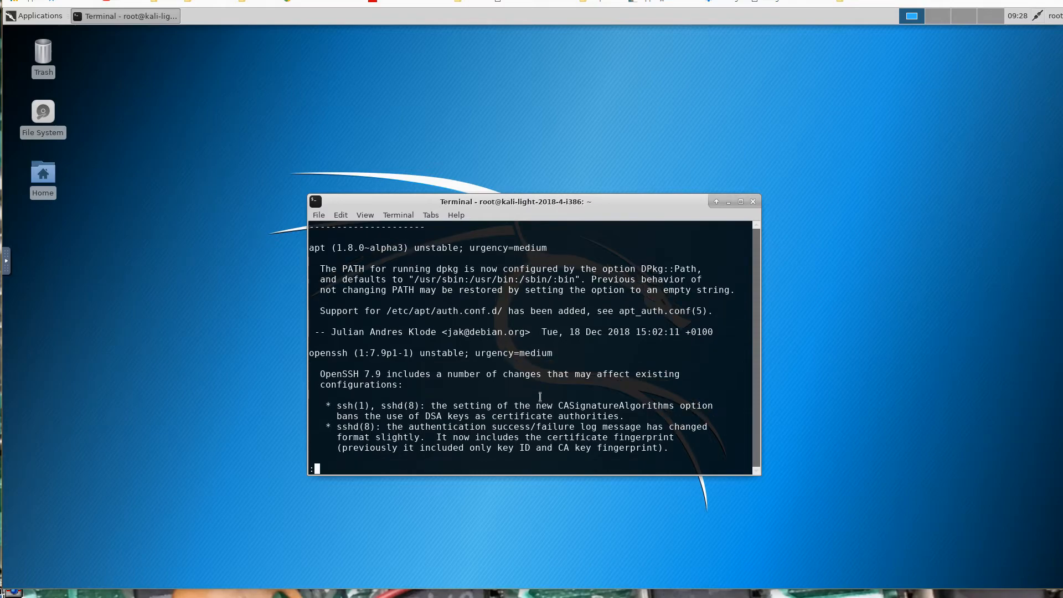
pyautogui.press('Escape')
pyautogui.press('q')
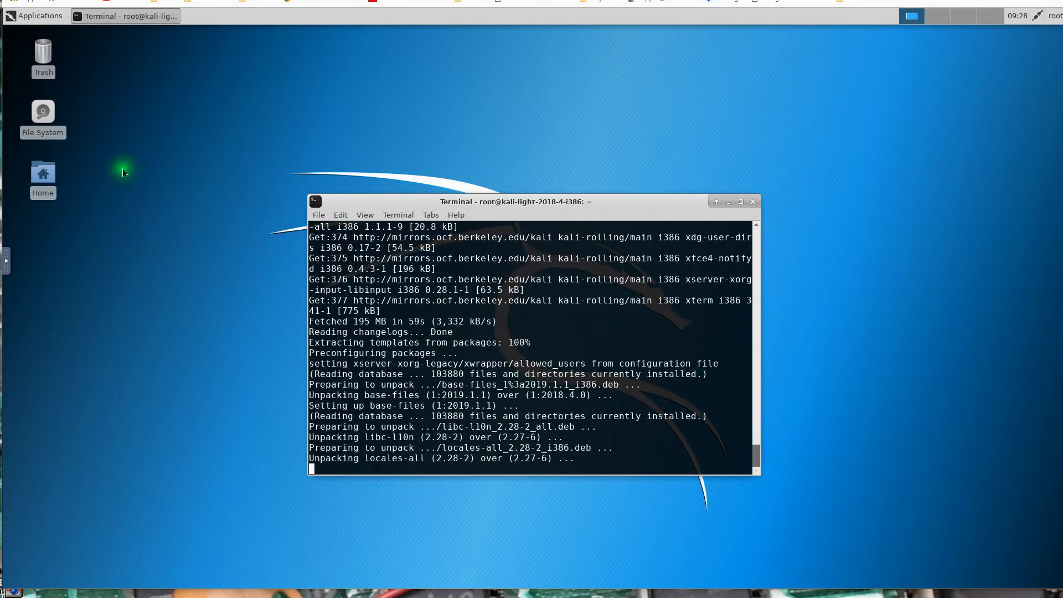
# Open the root file system in the file manager, try browsing the network and a NAS host name, and close the window.
pyautogui.doubleClick(50, 119)
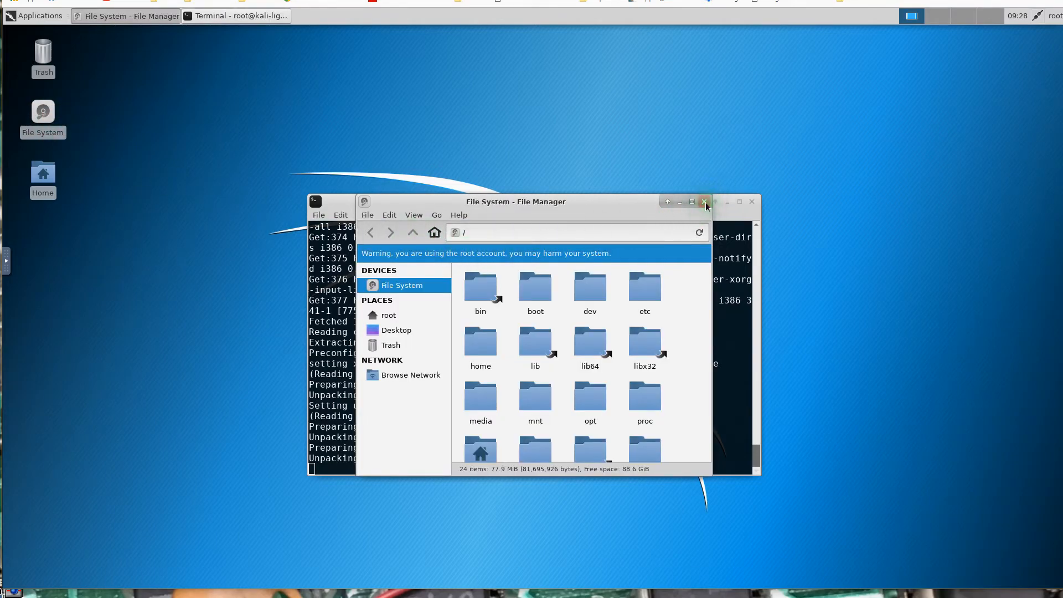
pyautogui.click(414, 376)
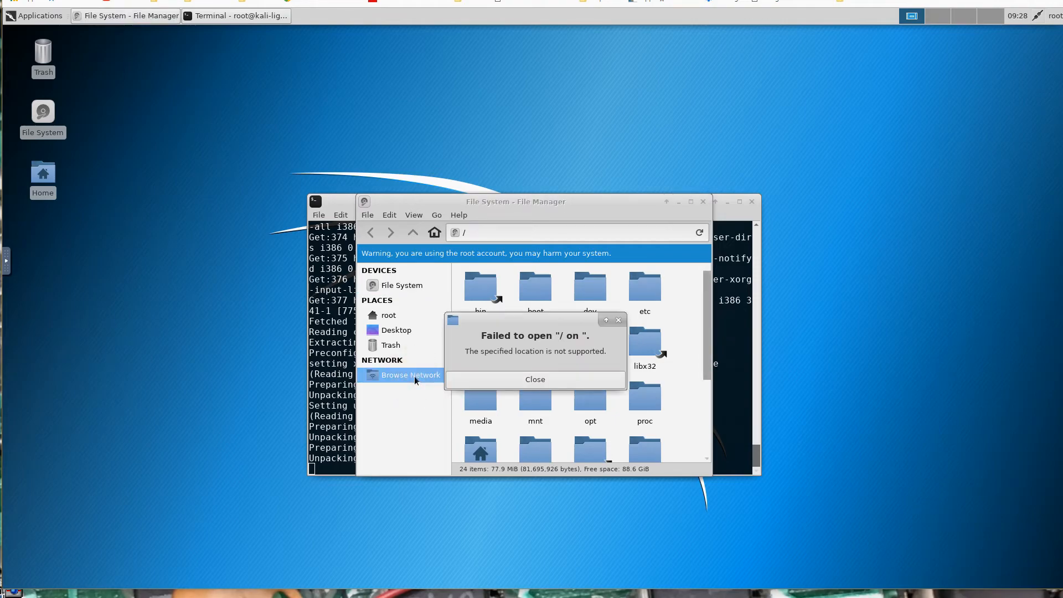
pyautogui.click(543, 380)
pyautogui.click(481, 231)
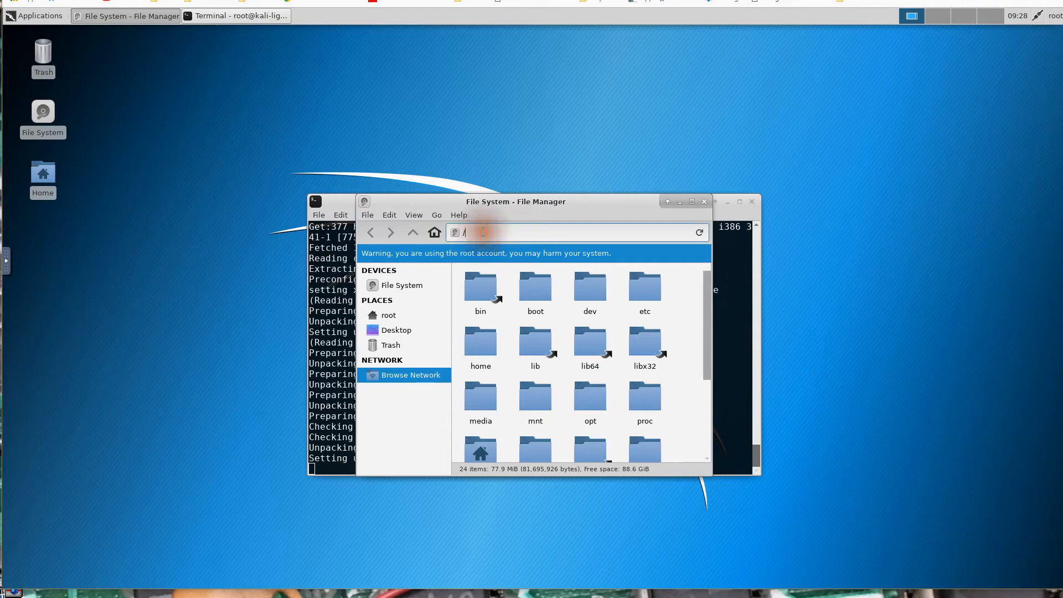
pyautogui.press('BackSpace')
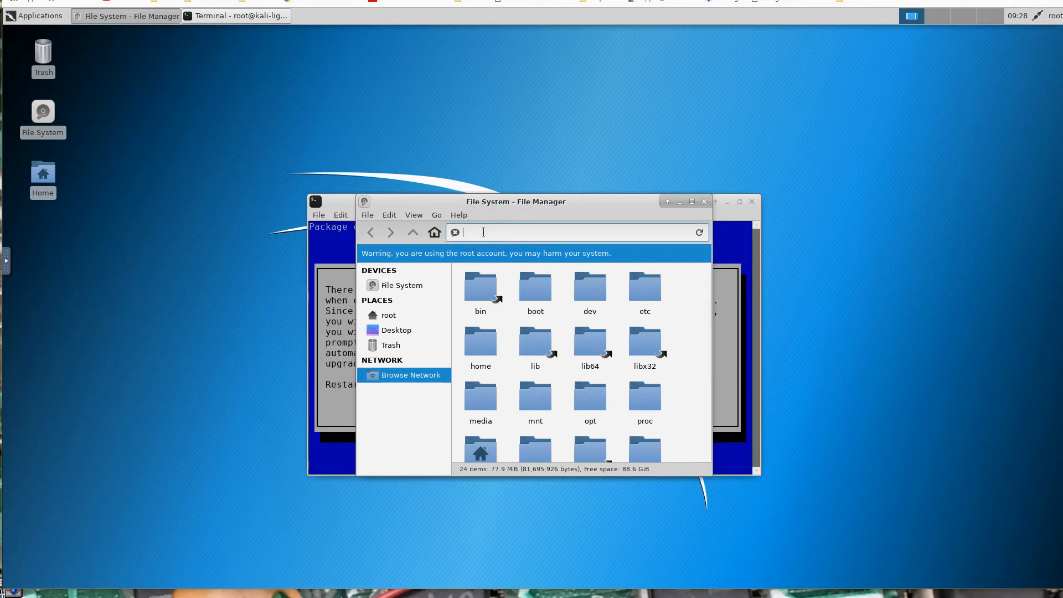
pyautogui.write('nbreedennas')
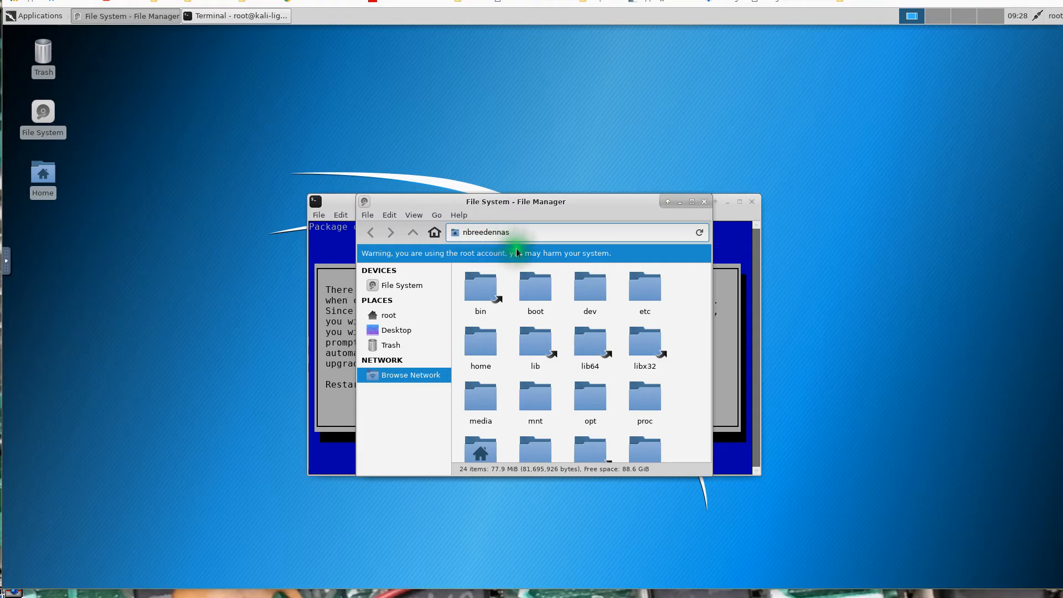
pyautogui.moveTo(592, 201); pyautogui.dragTo(908, 64)
pyautogui.click(503, 332)
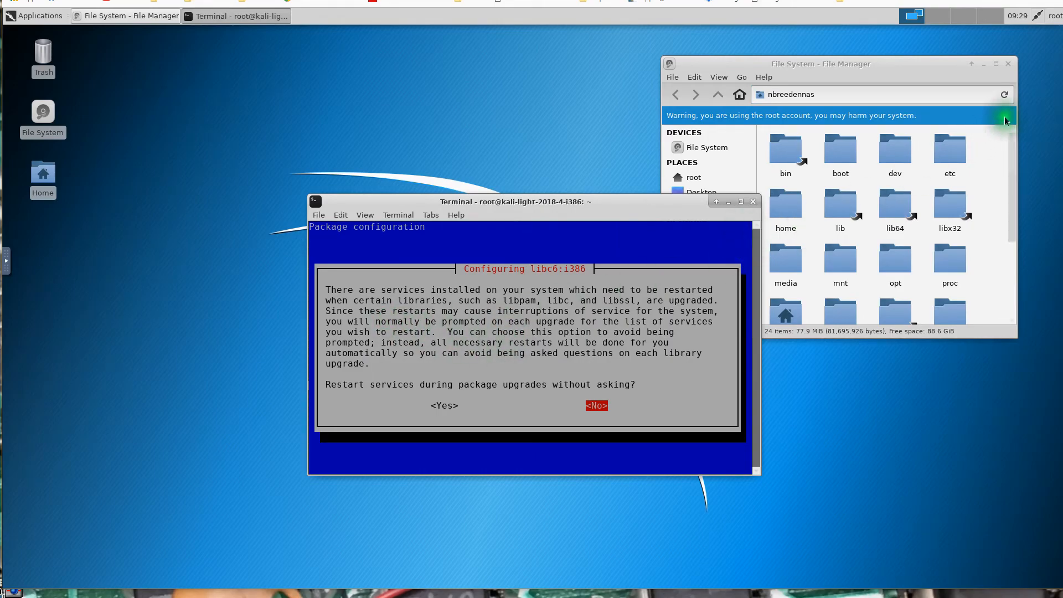
pyautogui.click(1014, 64)
# Answer Yes to restarting services during package upgrades without asking in the libc6:i386 configuration.
pyautogui.click(664, 387)
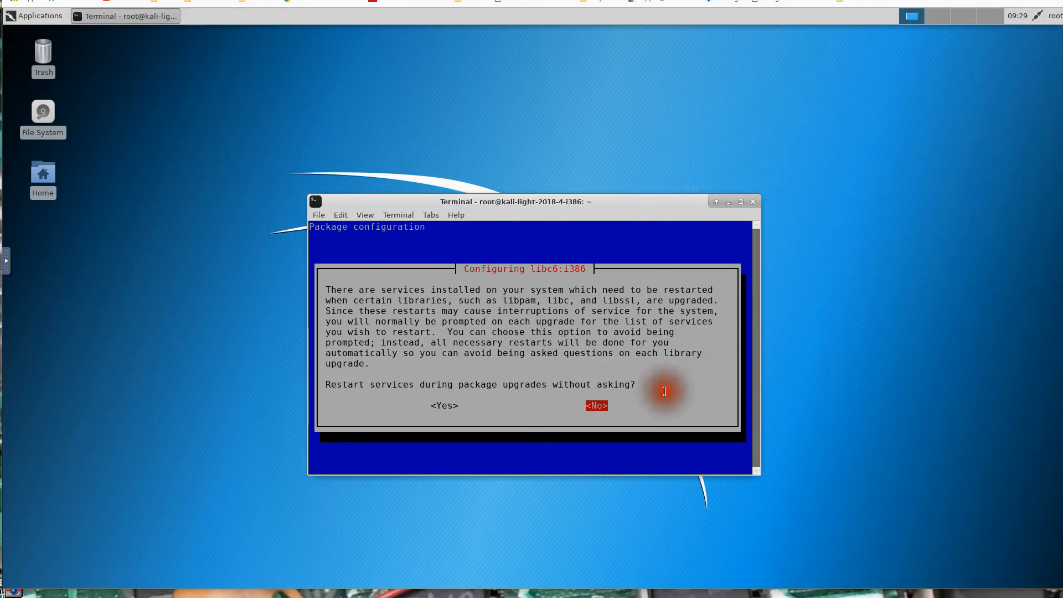
pyautogui.press('Left')
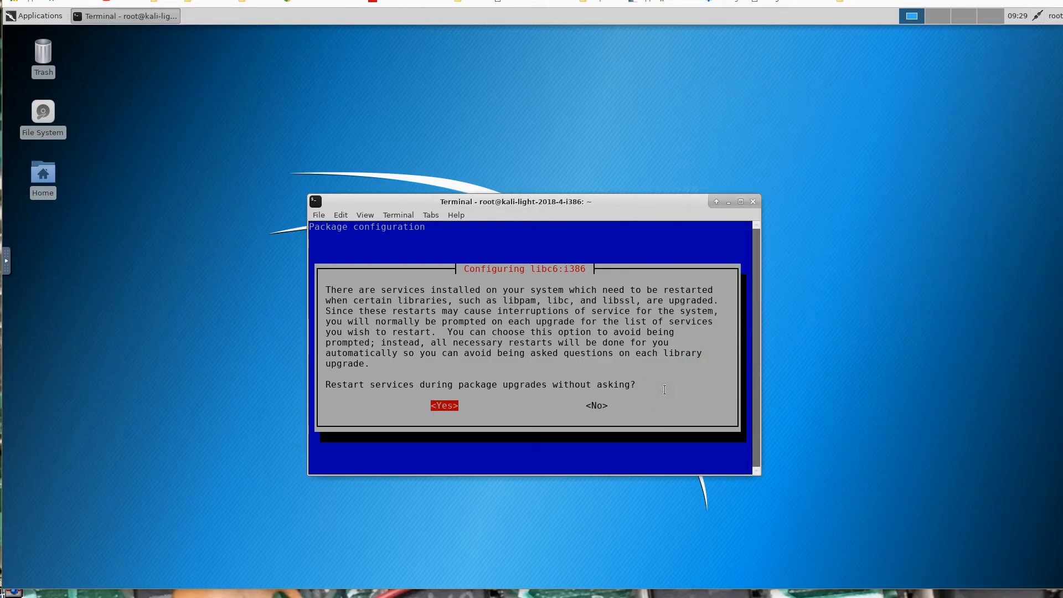
pyautogui.press('Return')
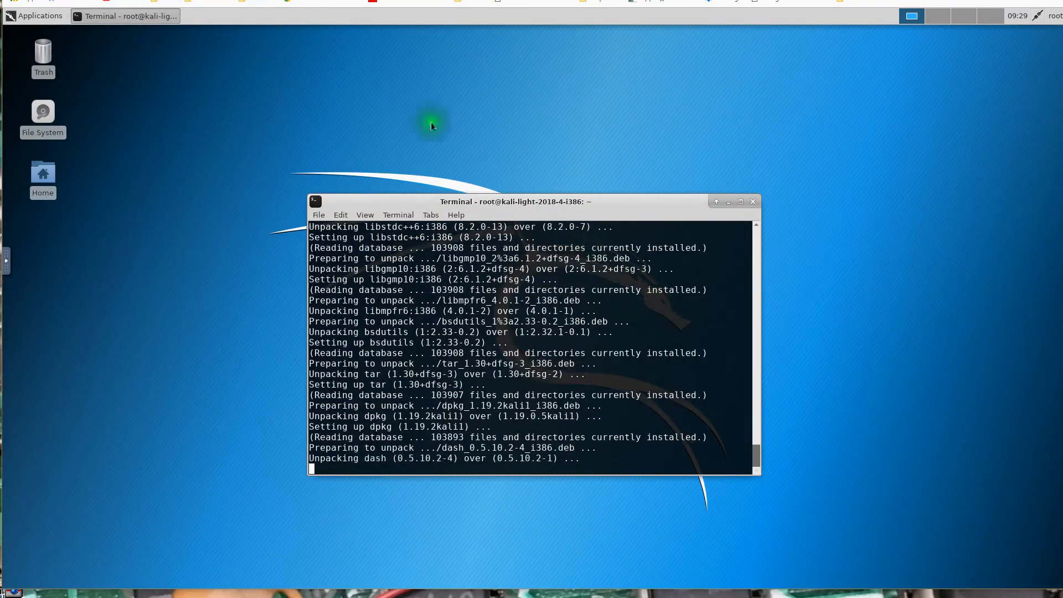
# Examine the full application list and the categories in the Application Finder and close it.
pyautogui.click(41, 21)
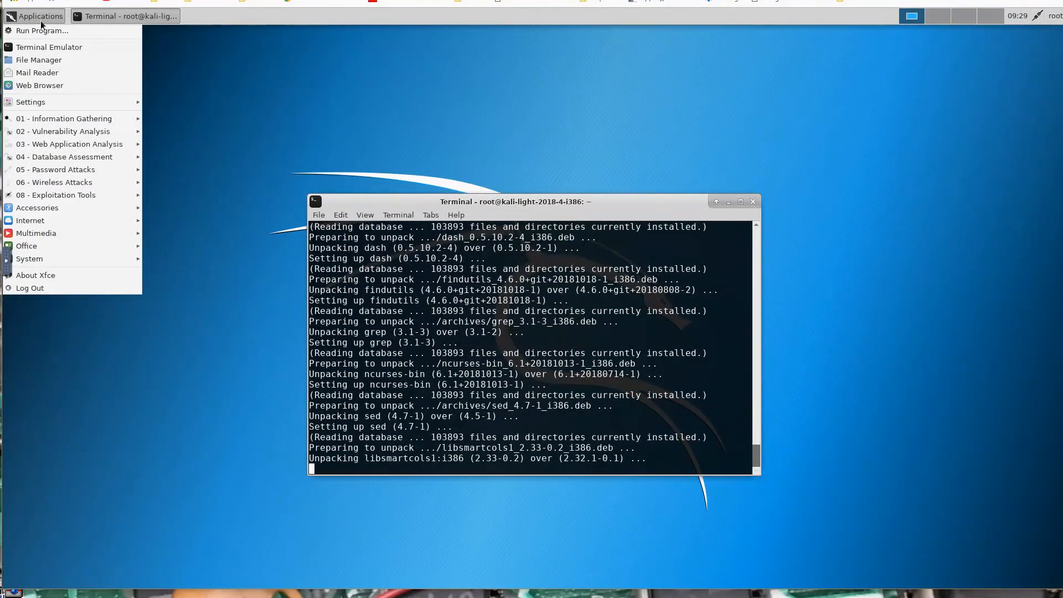
pyautogui.moveTo(48, 208)
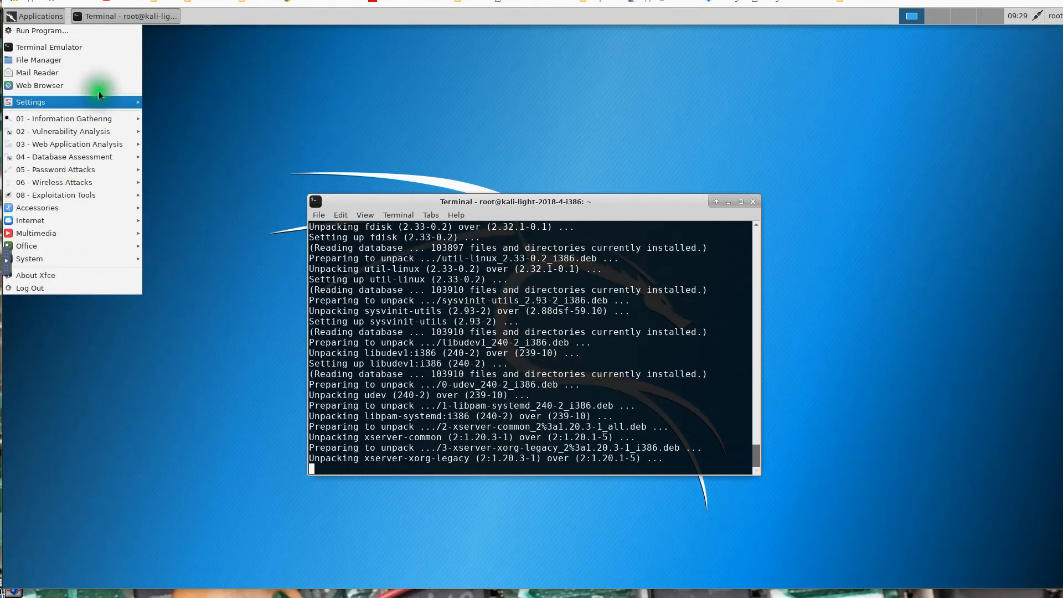
pyautogui.click(42, 31)
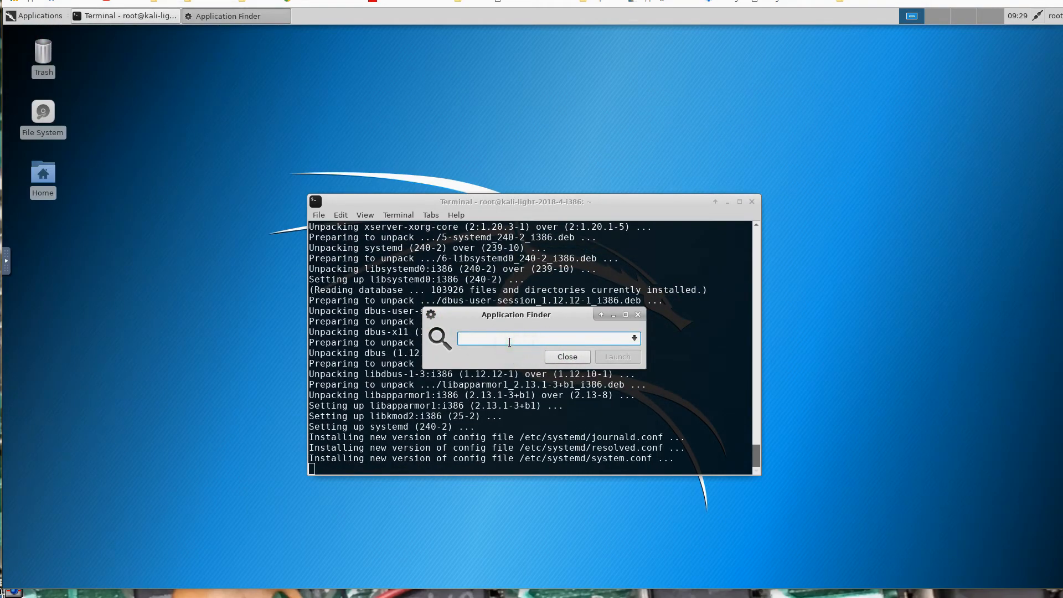
pyautogui.press('Escape')
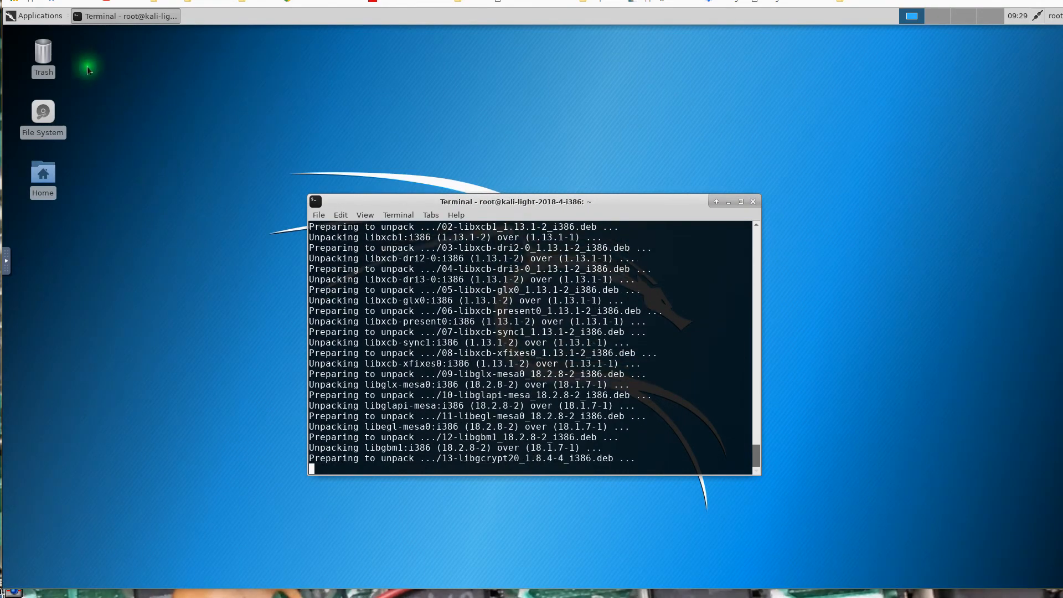
pyautogui.click(34, 15)
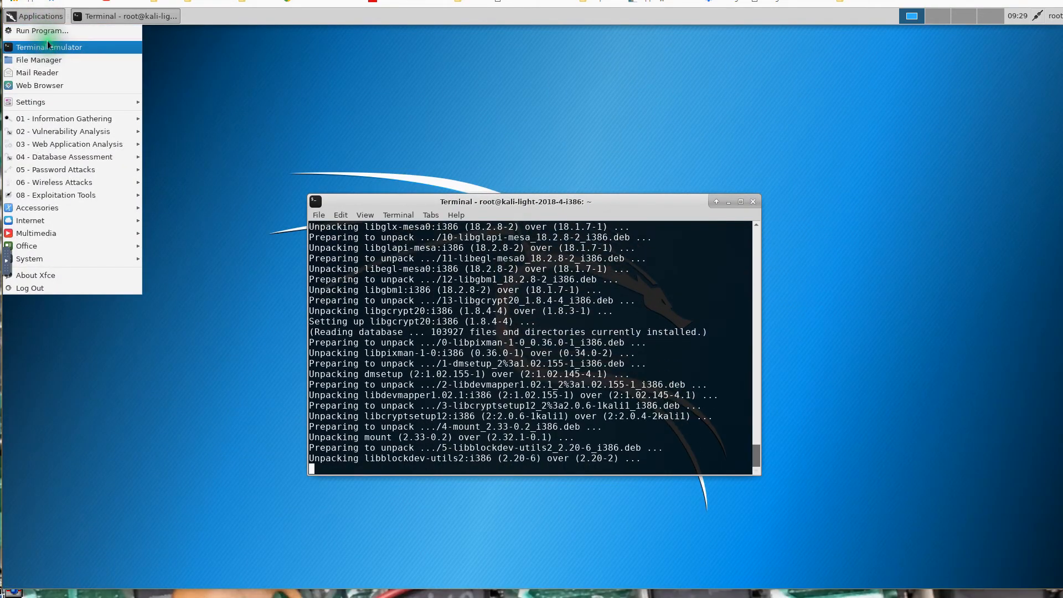
pyautogui.click(42, 30)
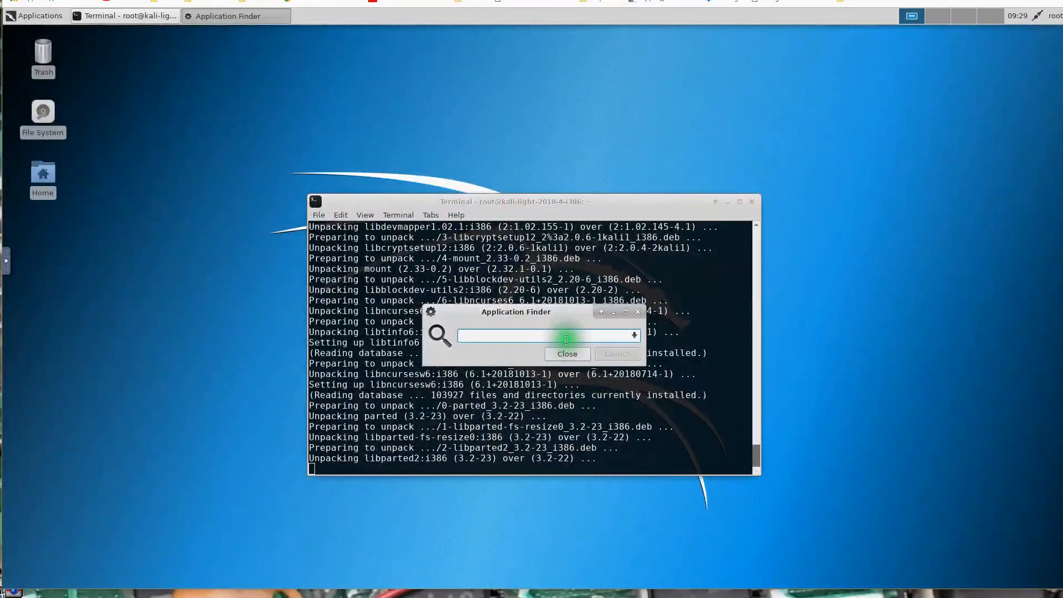
pyautogui.click(635, 337)
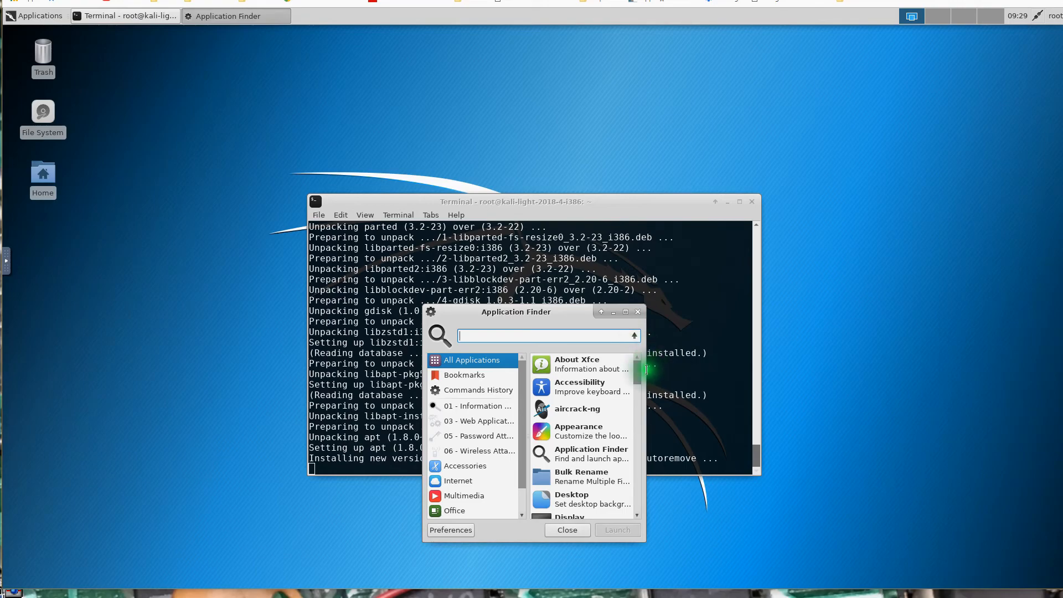
pyautogui.moveTo(640, 377); pyautogui.dragTo(646, 419)
pyautogui.moveTo(645, 426); pyautogui.dragTo(633, 504)
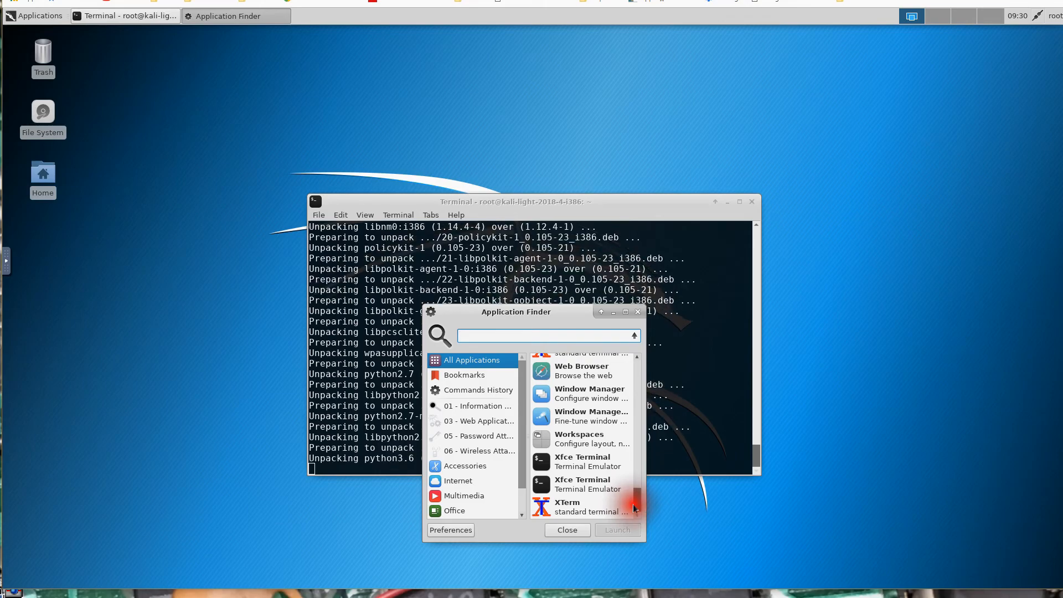
pyautogui.moveTo(524, 476); pyautogui.dragTo(524, 490)
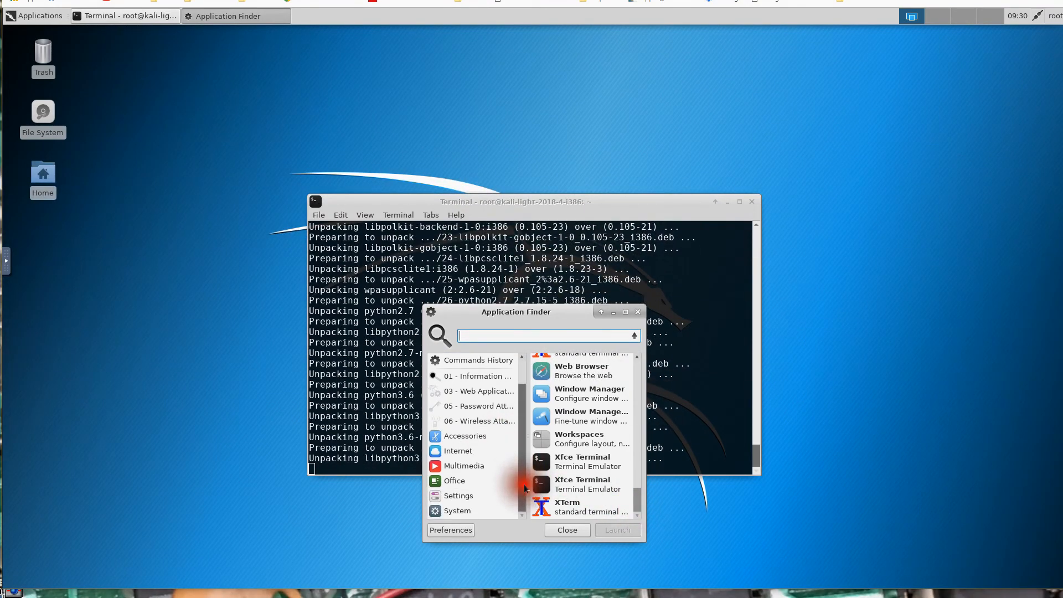
pyautogui.click(567, 530)
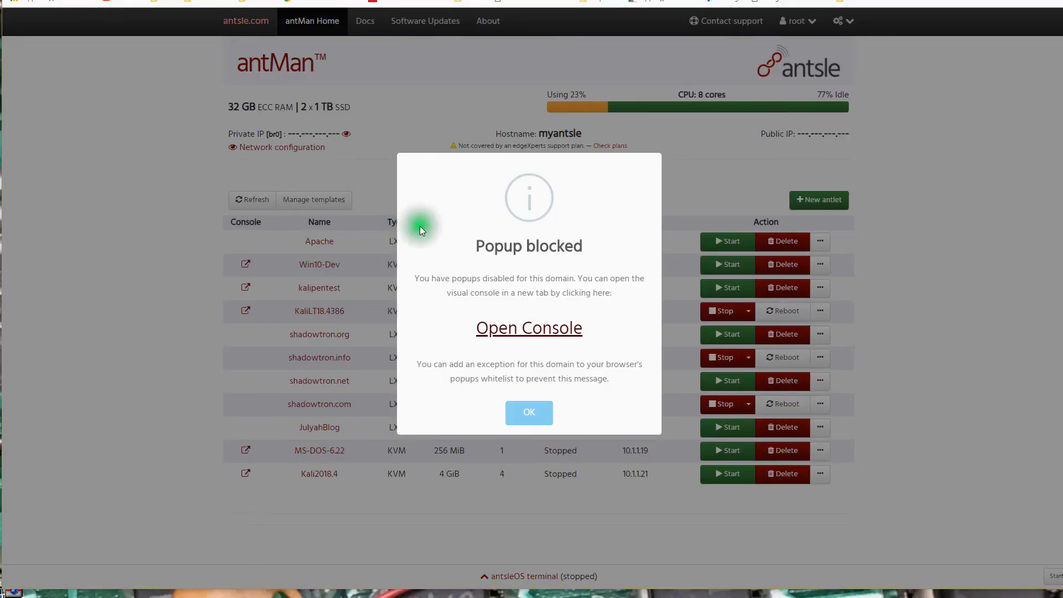
# Switch from the Kali console to the antMan overview of antlets.
pyautogui.click(518, 410)
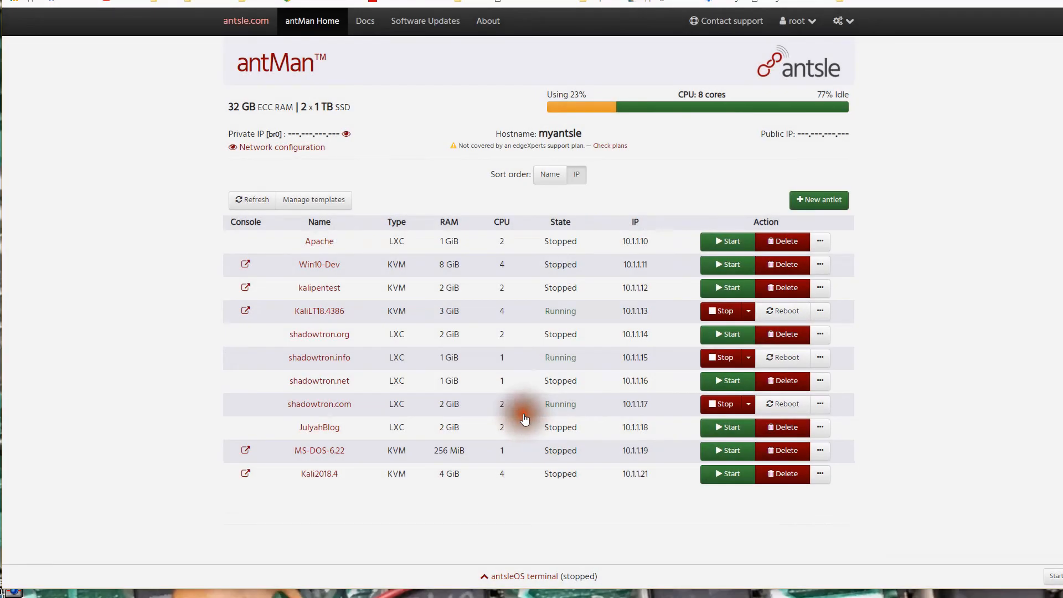